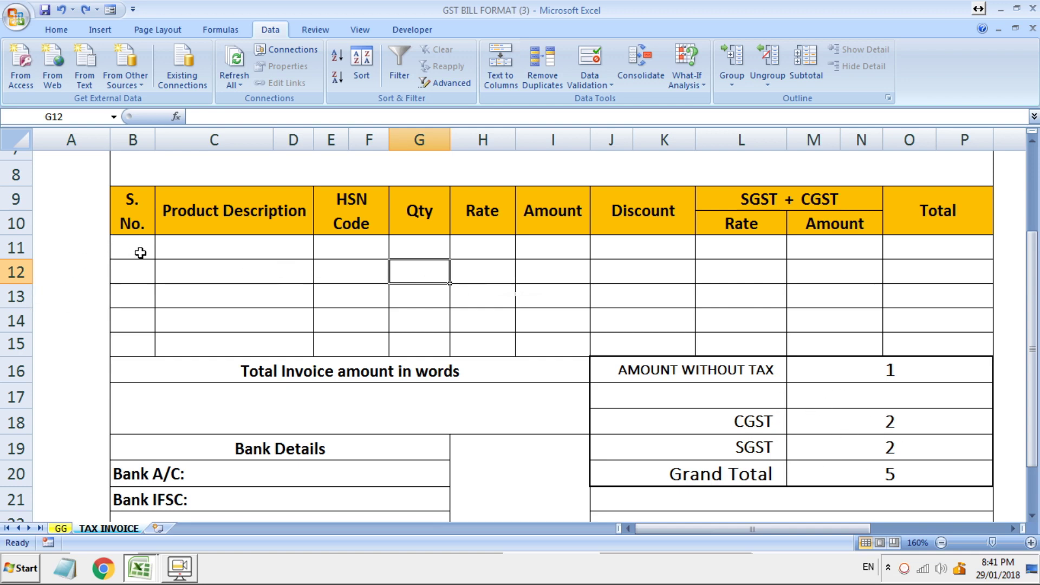
- Select the first product description cell C11 in the item table
click(200, 251)
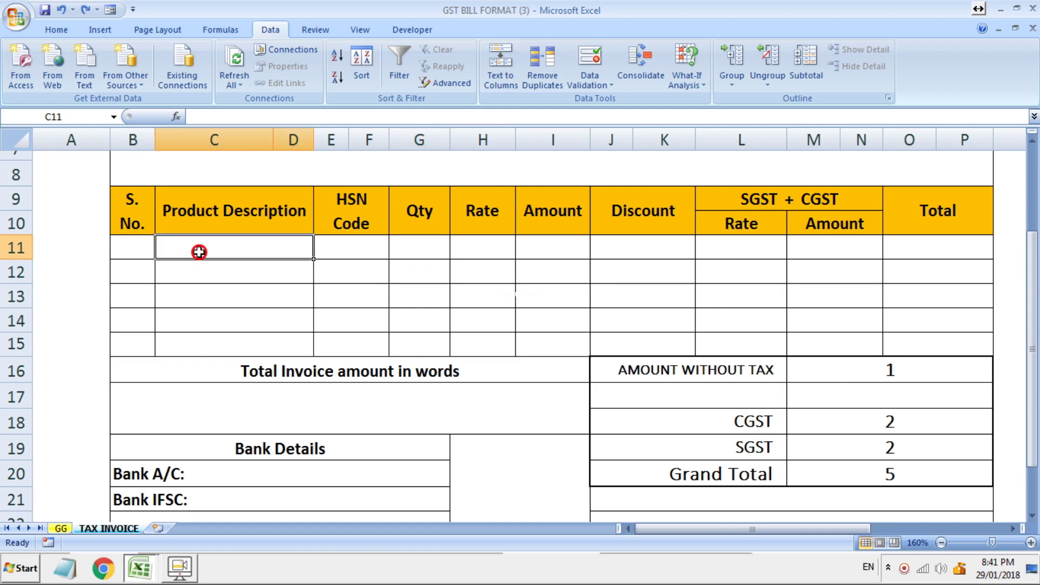
mouse_move(200, 252)
mouse_down()
mouse_move(214, 320)
mouse_move(222, 287)
mouse_up()
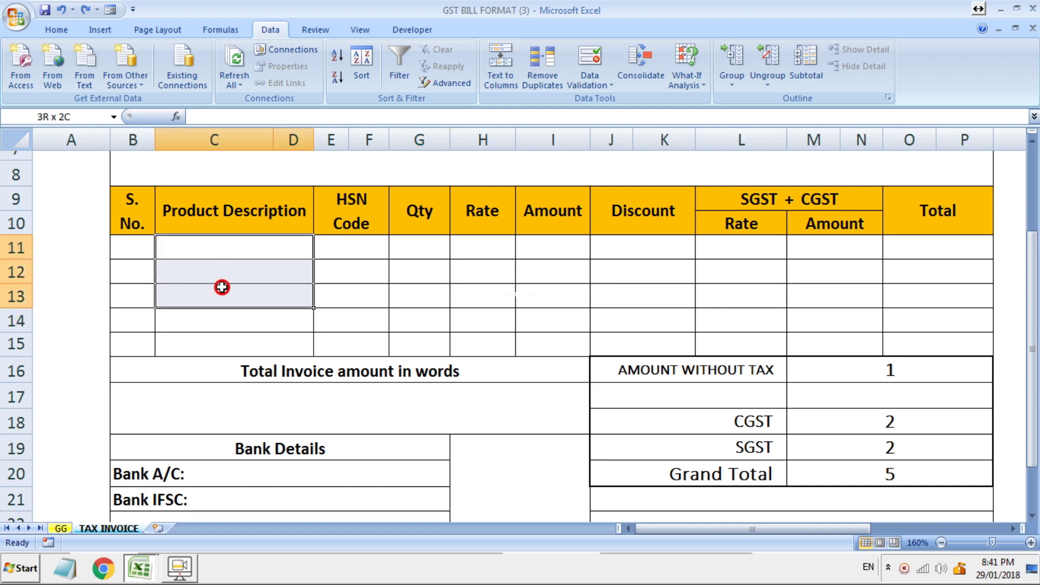
click(220, 247)
click(139, 252)
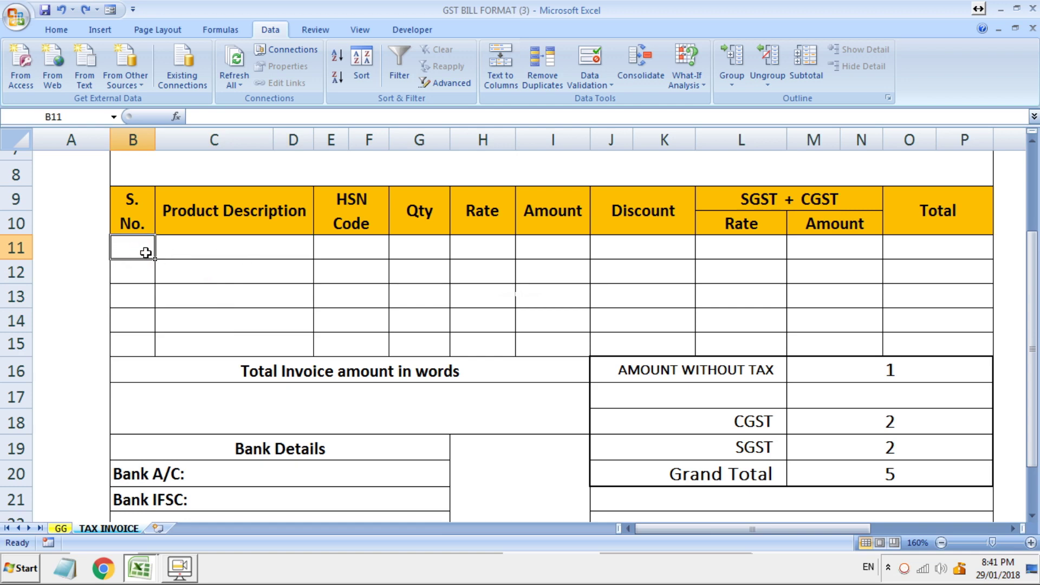
click(139, 272)
click(204, 244)
drag(205, 244, 209, 322)
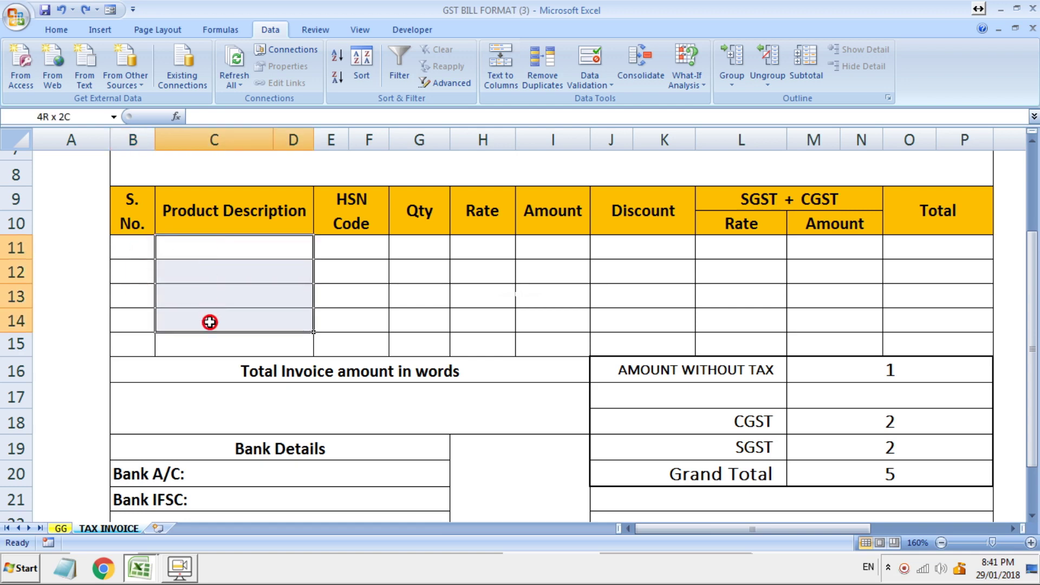
click(415, 290)
click(206, 243)
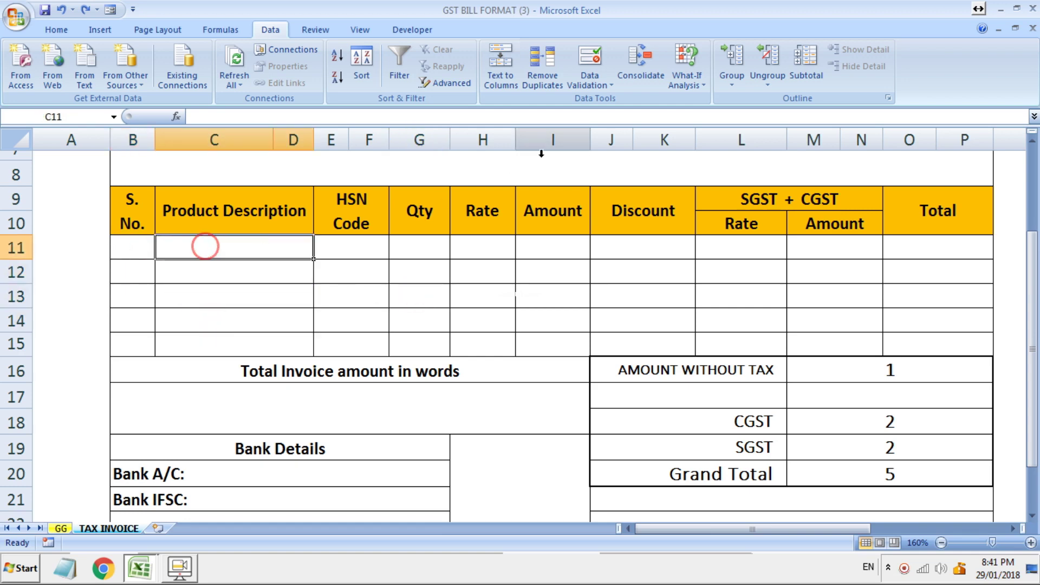
- Give C11 List data validation with source TMT SARIA, CEMENT, WHITE CEMENT
click(584, 69)
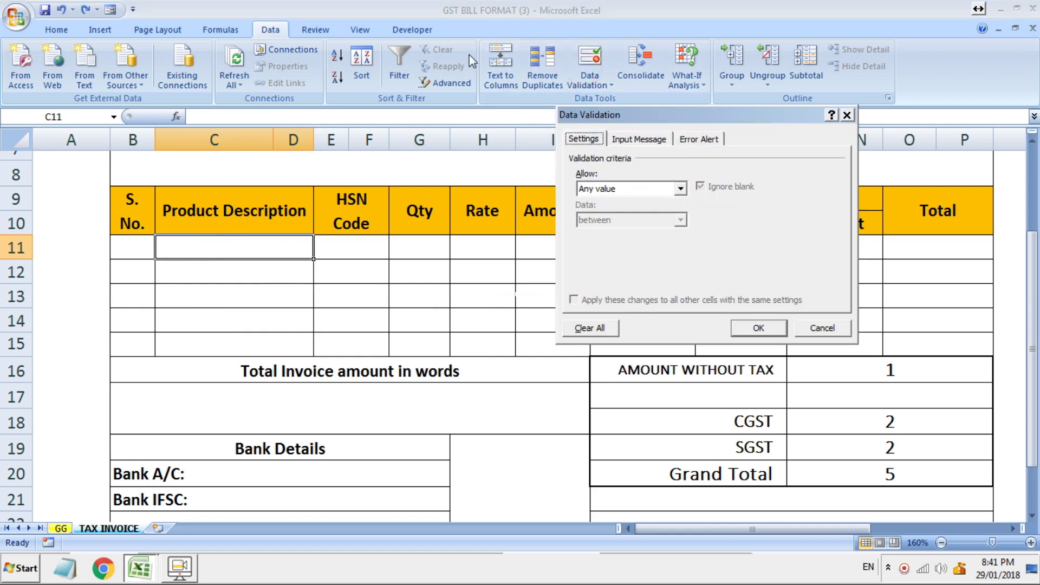
click(681, 189)
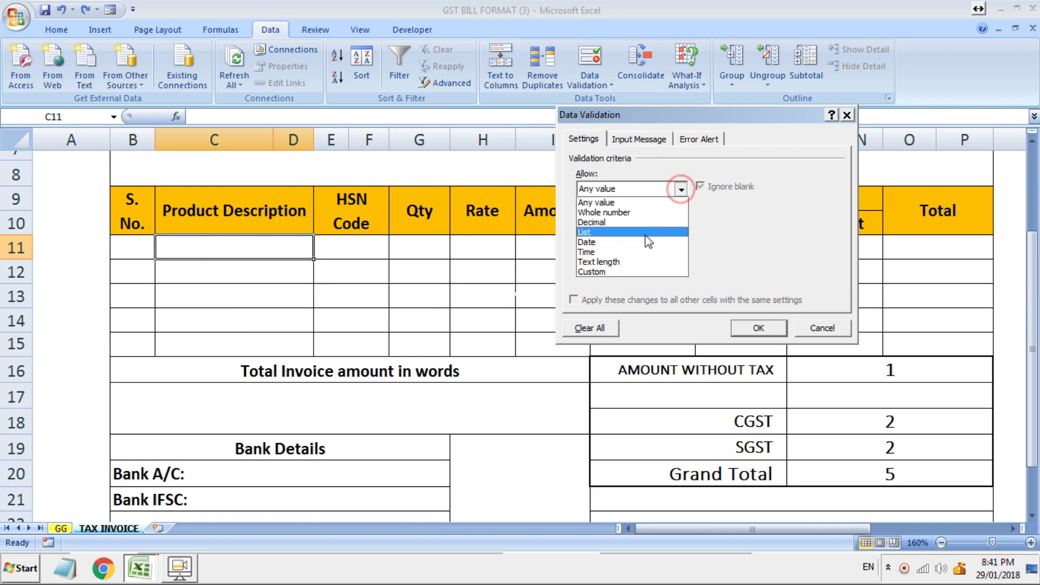
click(641, 231)
click(641, 252)
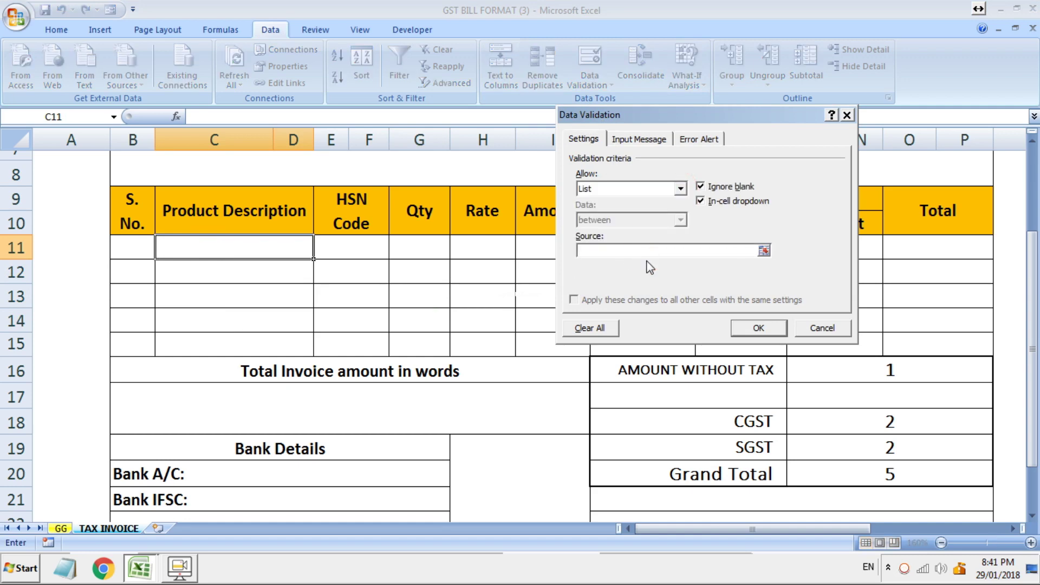
text(TMT S)
text(ARIA,CEMENT,WHITE)
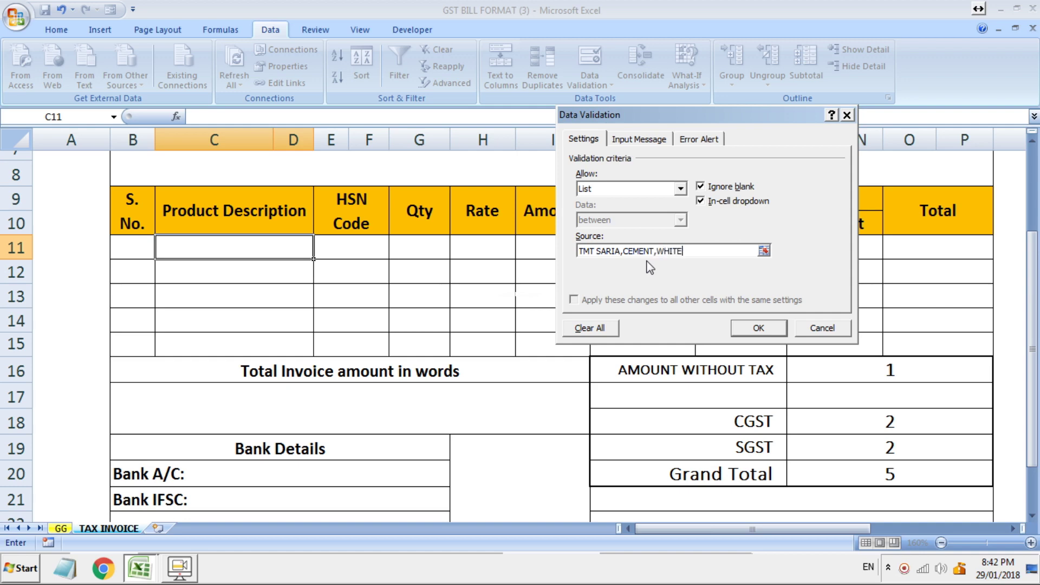
text(NT)
- Confirm the product dropdown on C11 and copy it down to C15
click(750, 327)
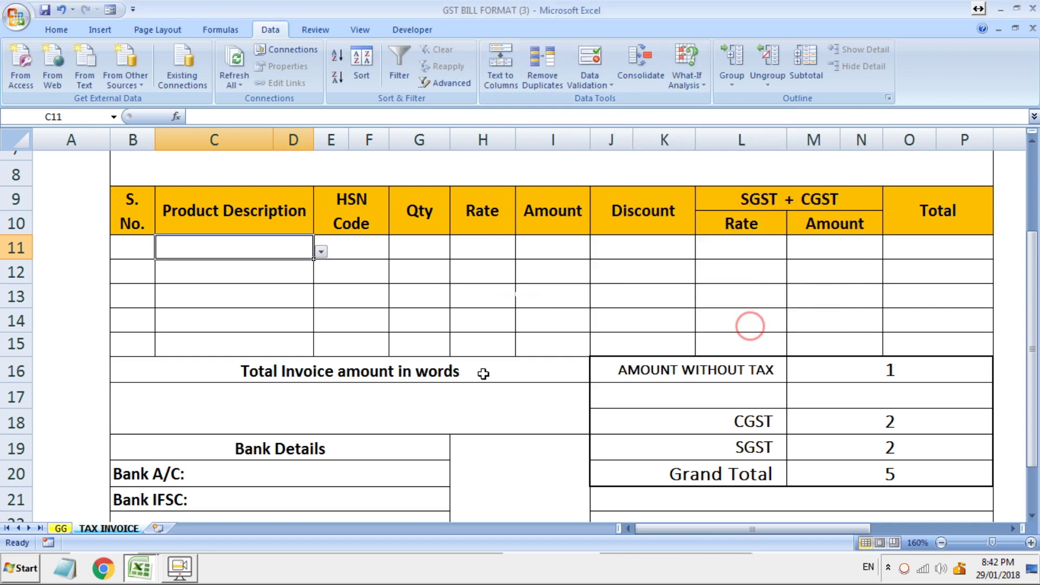
click(457, 342)
click(281, 247)
drag(315, 260, 316, 349)
click(470, 319)
- Test the C11 dropdown by picking TMT SARIA
click(241, 241)
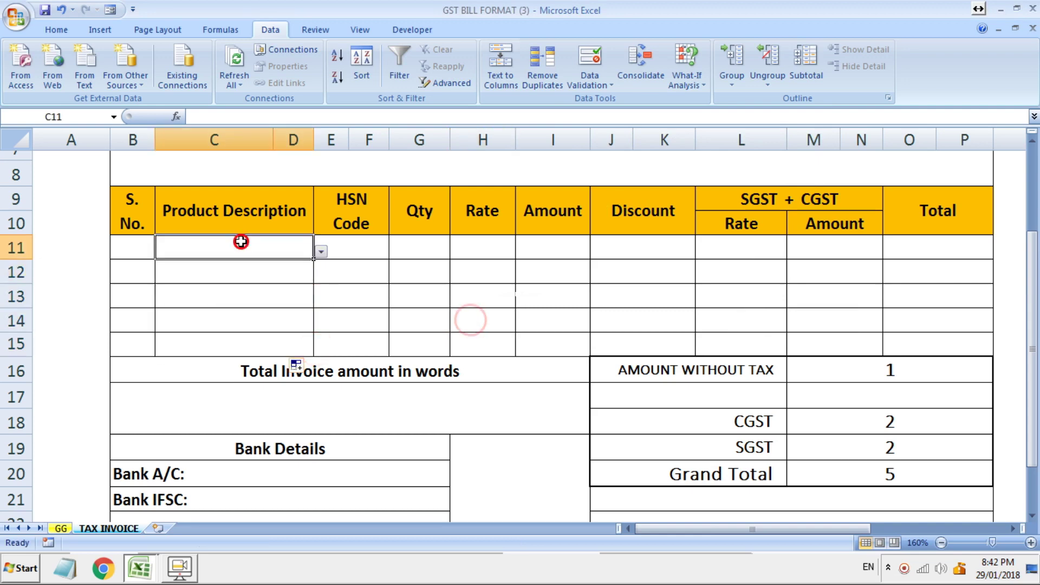
click(274, 271)
click(290, 246)
click(321, 252)
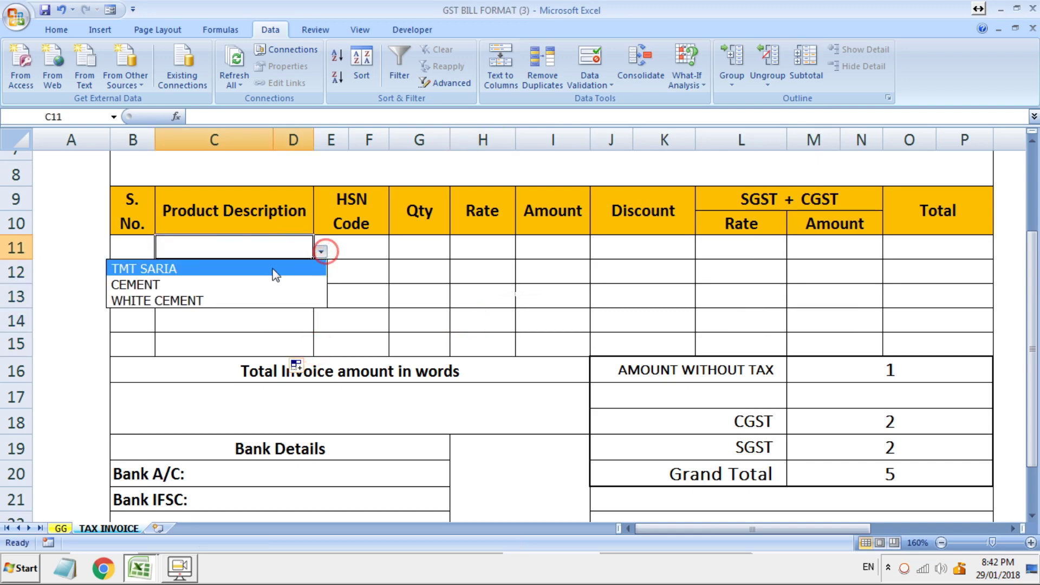
click(454, 267)
click(326, 255)
click(292, 244)
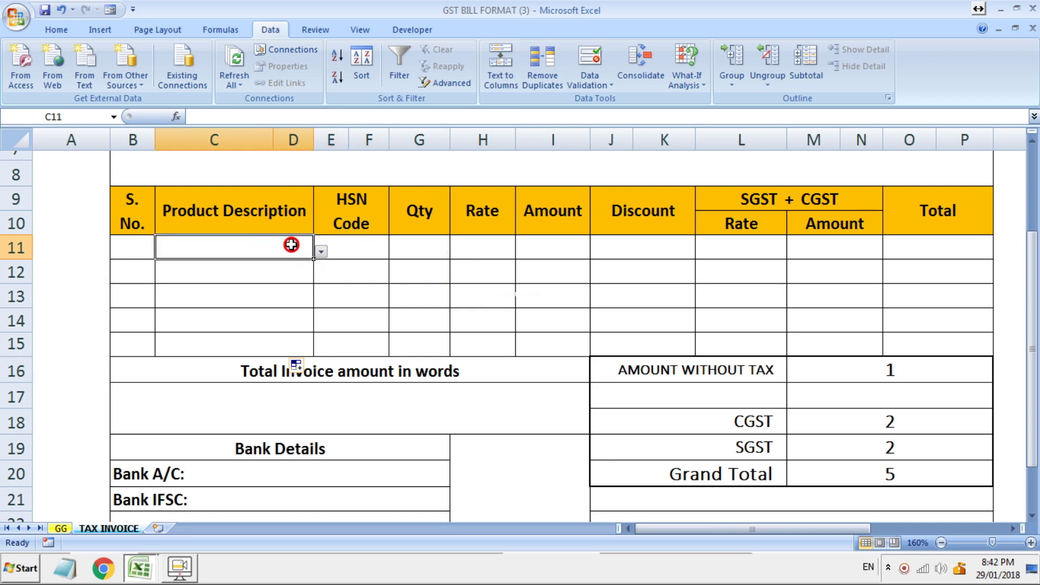
click(321, 253)
click(277, 269)
- Delete TMT SARIA from C11 so the product cell is empty again
click(151, 247)
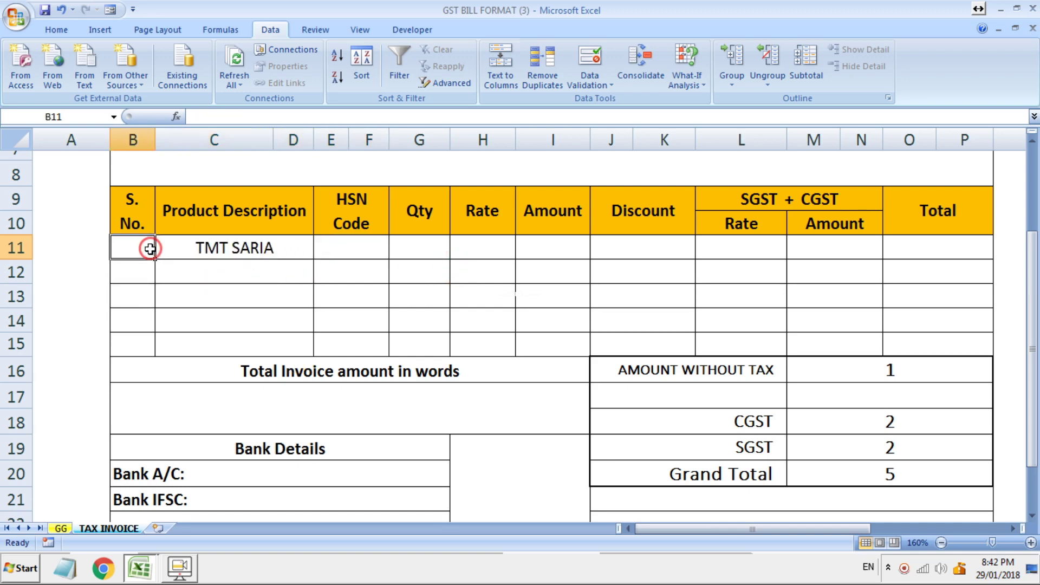
click(133, 271)
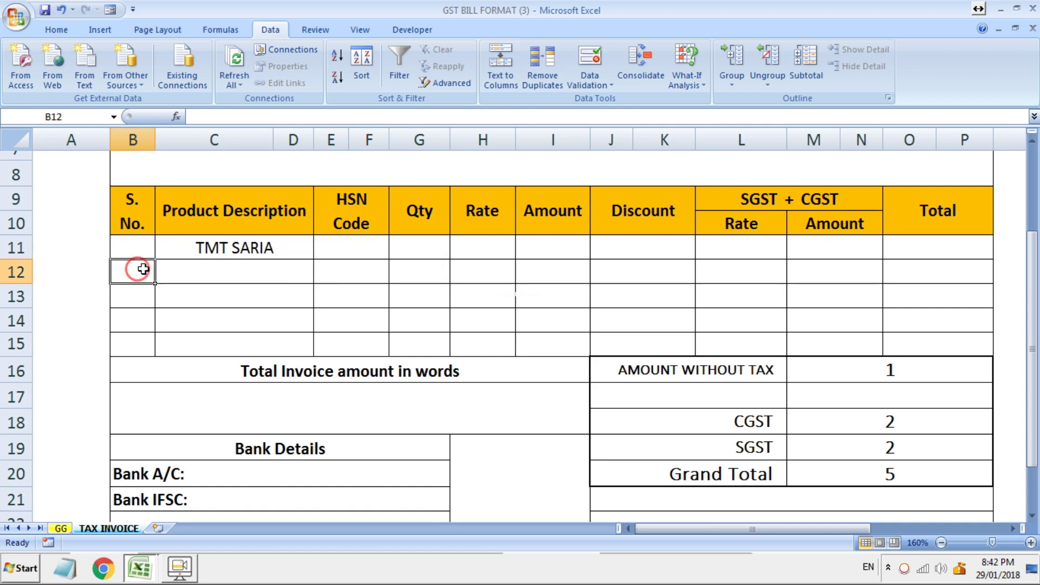
click(236, 244)
key(Delete)
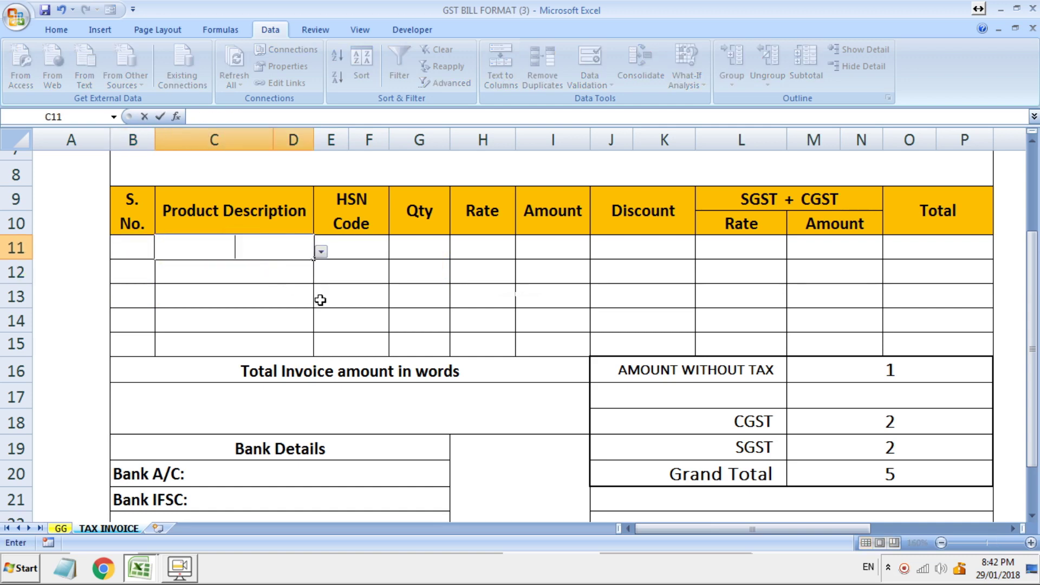
click(485, 298)
click(272, 251)
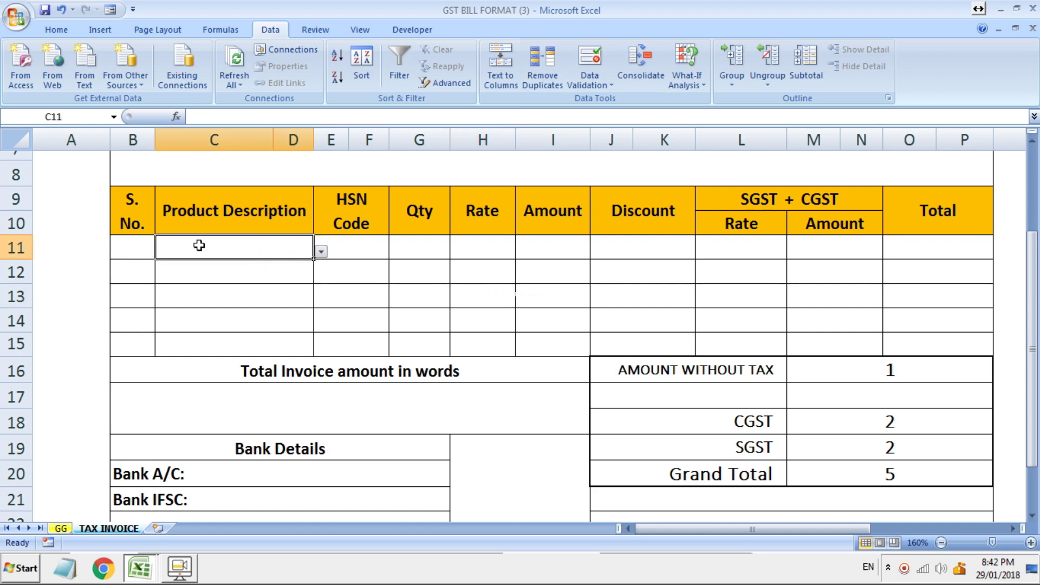
click(137, 240)
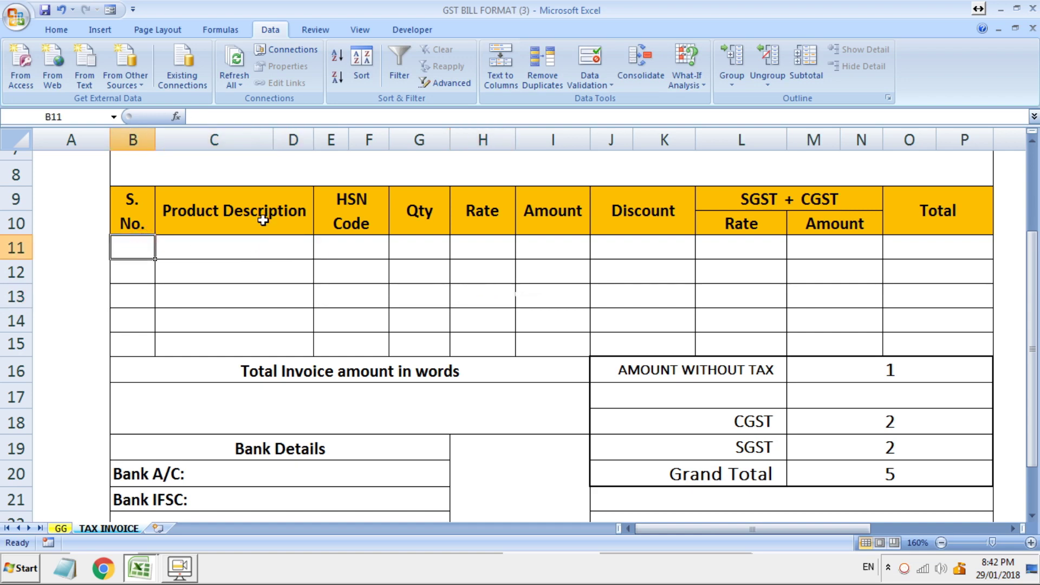
- Enter =IF(C11="","",1) in B11 so serial 1 appears only with a product
text(=IF)
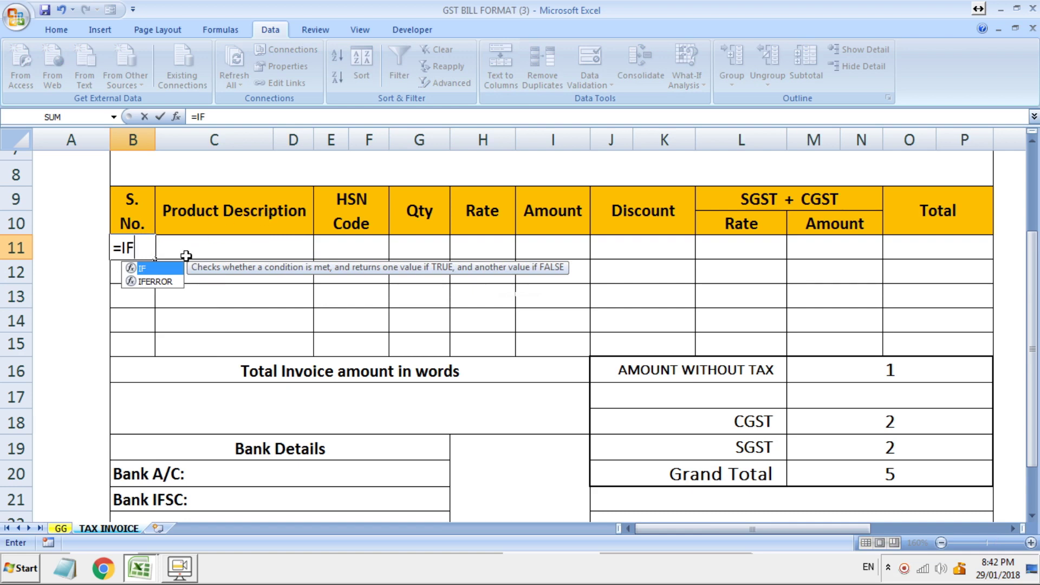
text(()
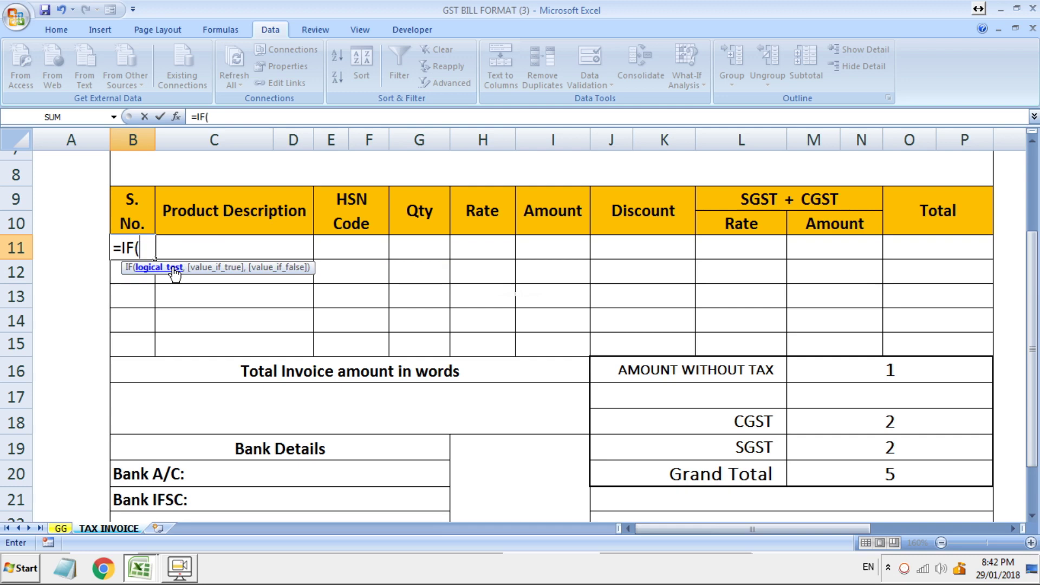
click(208, 244)
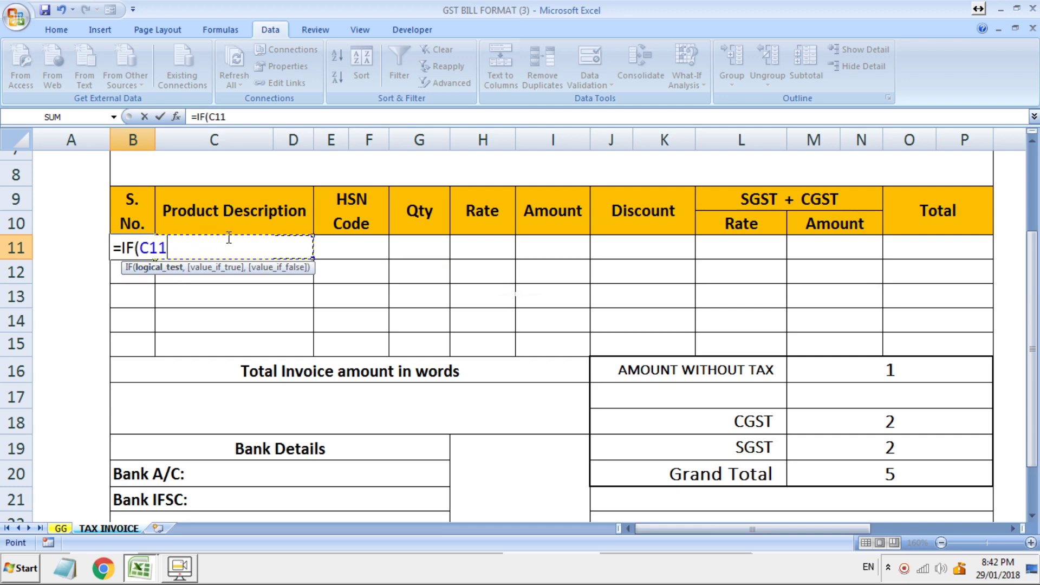
text(=)
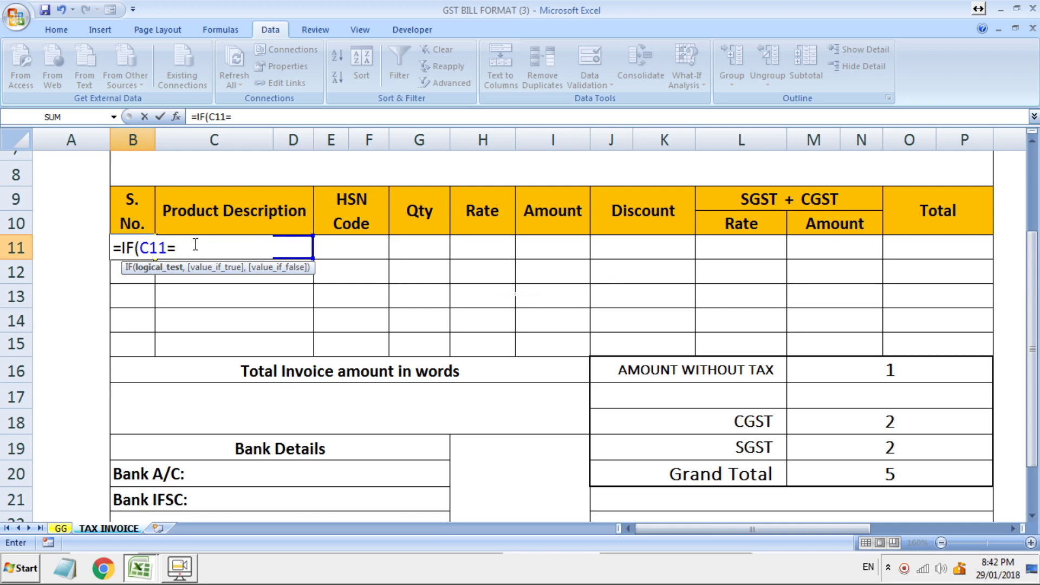
text(")
text(,)
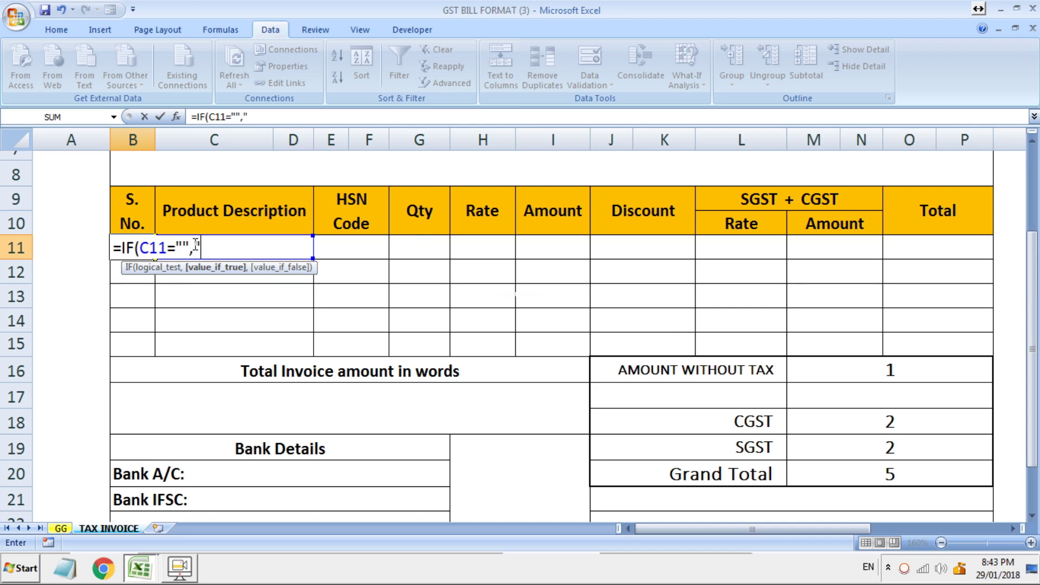
text("")
text(,)
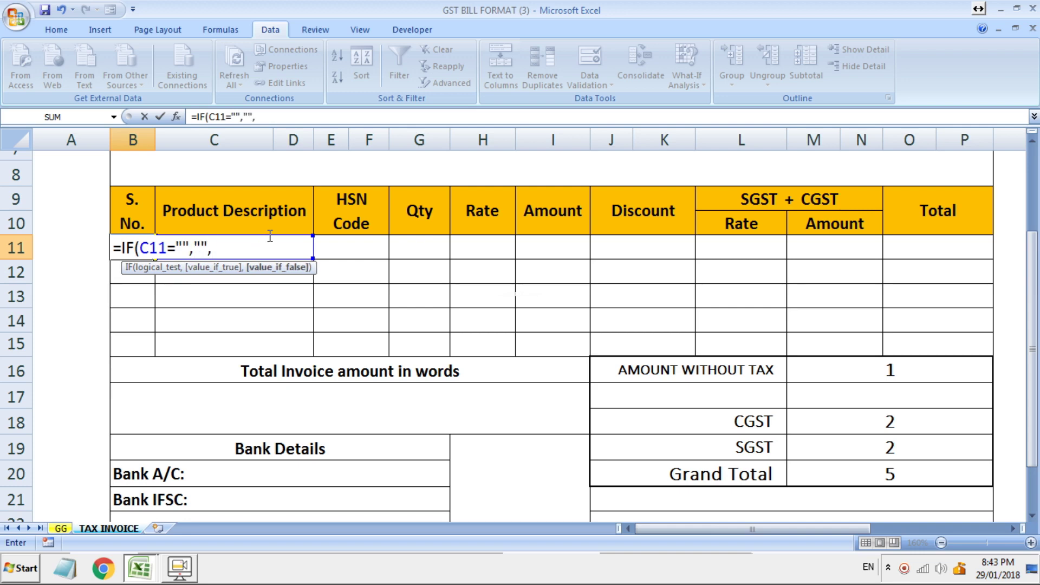
text(1)
text())
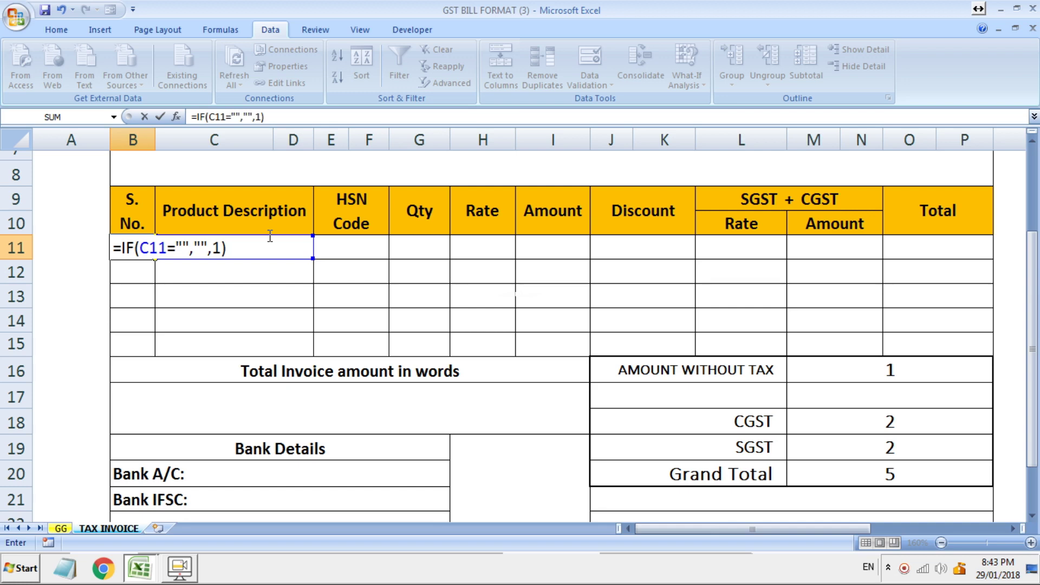
key(Return)
- Pick TMT SARIA in C11 and CEMENT in C12 to test the serial numbers
click(229, 243)
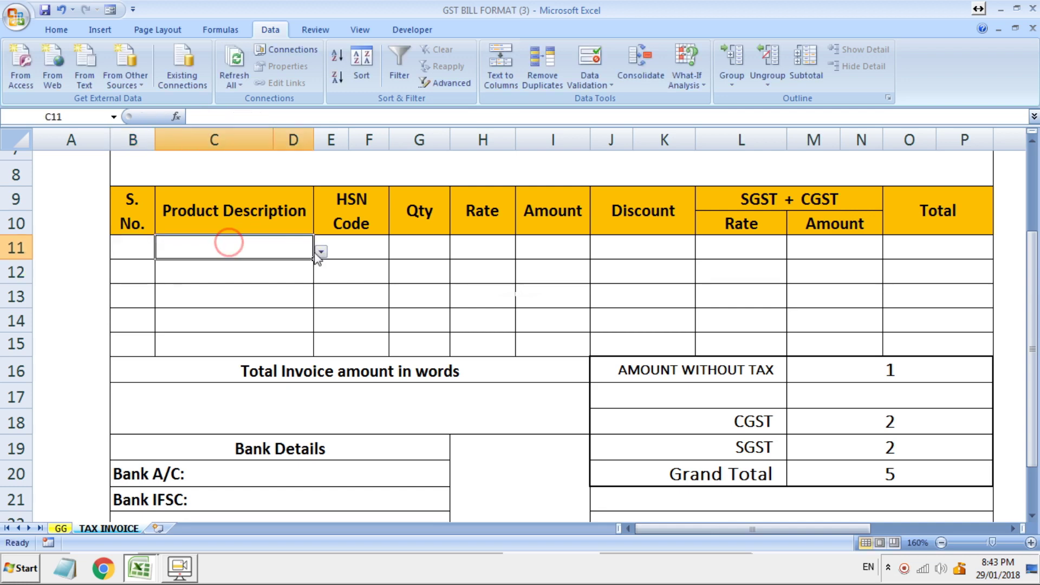
click(321, 252)
click(291, 270)
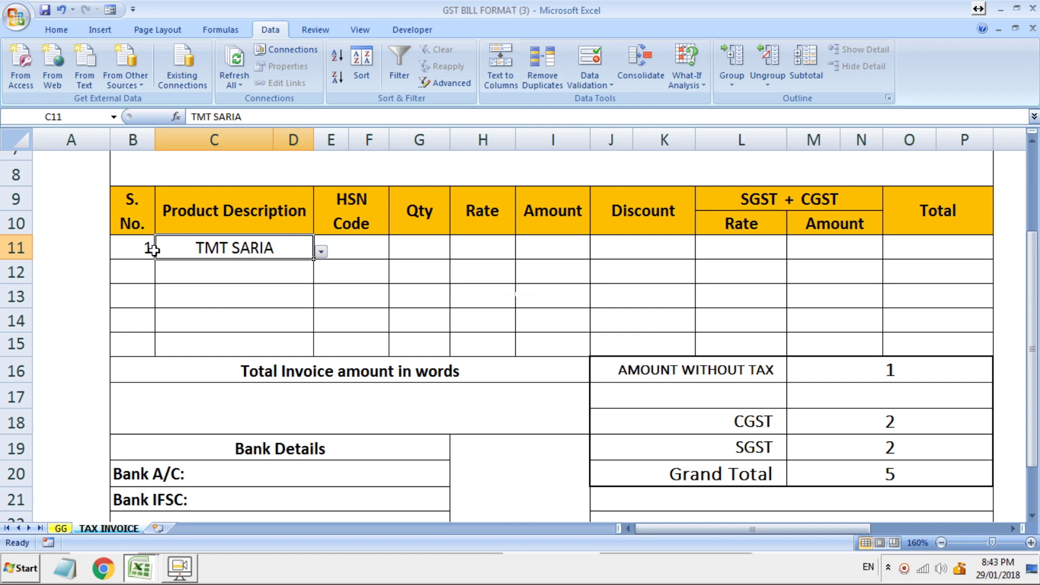
click(233, 268)
click(321, 275)
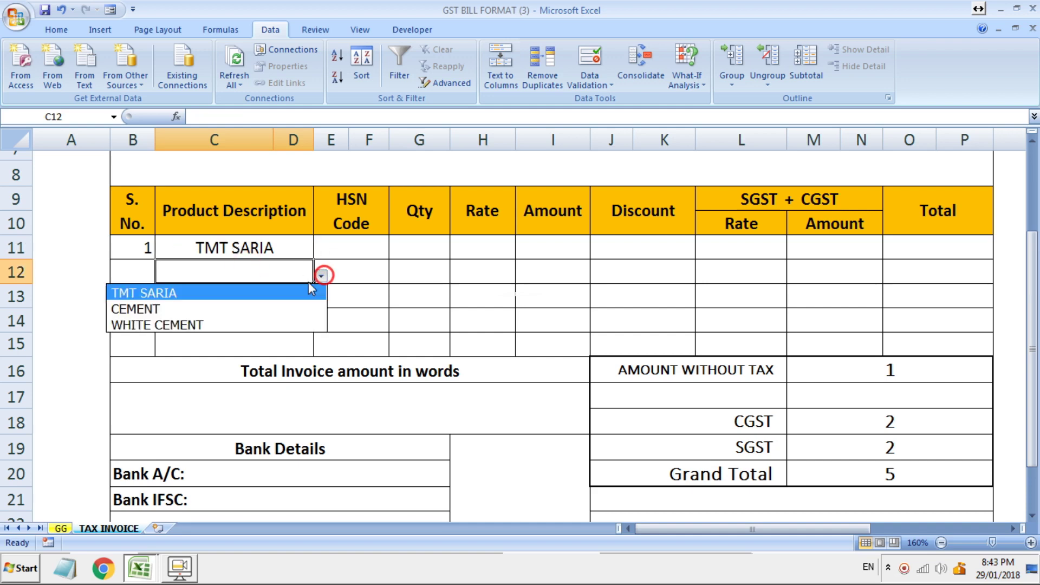
click(276, 308)
click(422, 304)
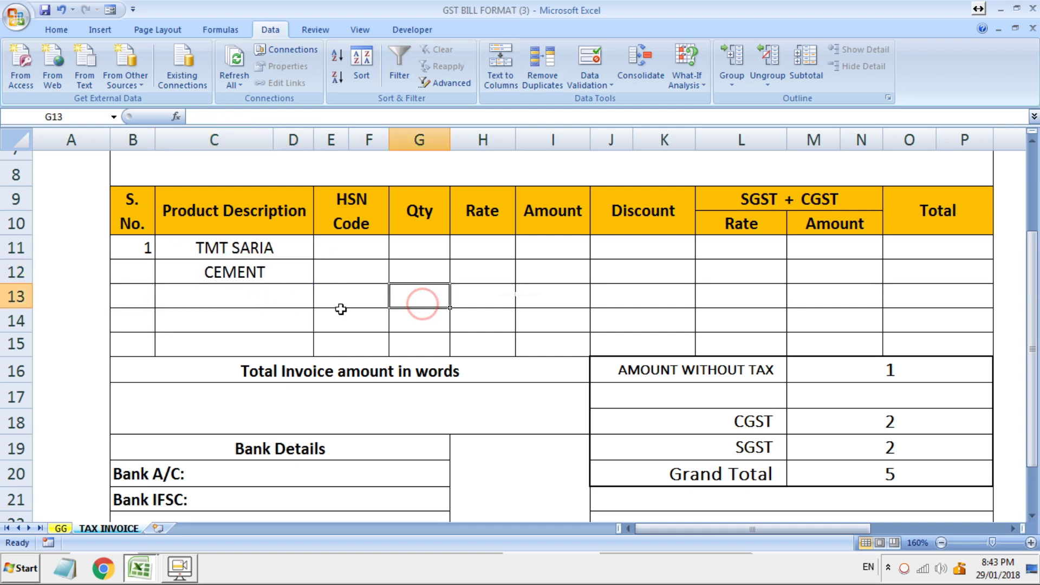
click(196, 270)
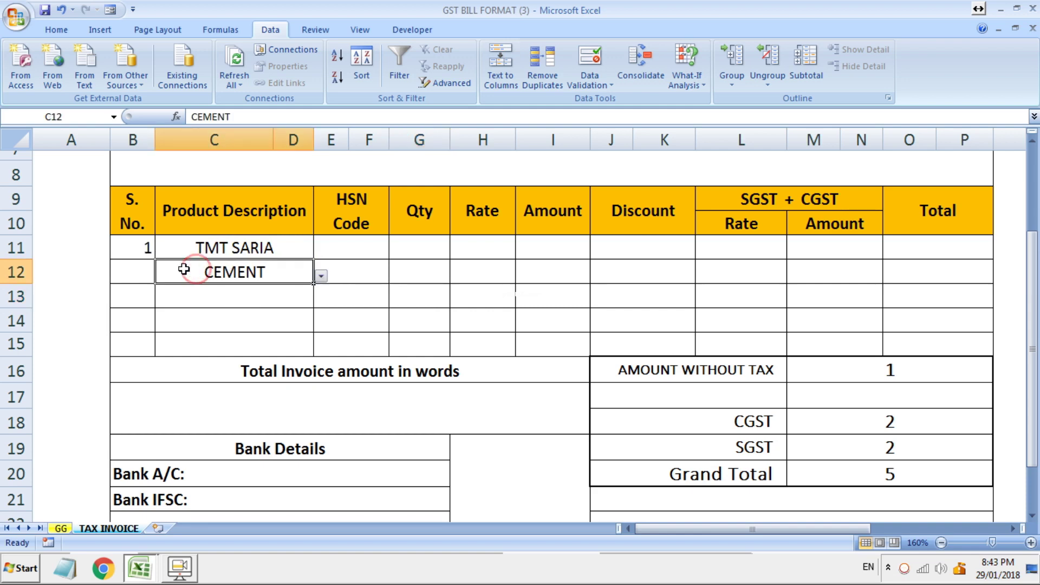
- Enter =IF(C12="","",1) in serial cell B12
click(133, 272)
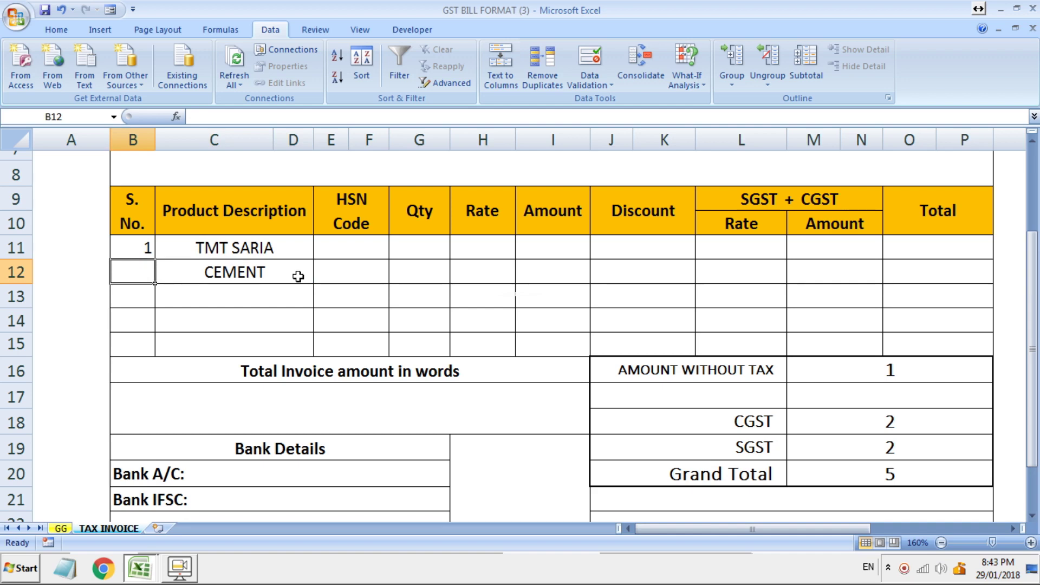
text(=IF)
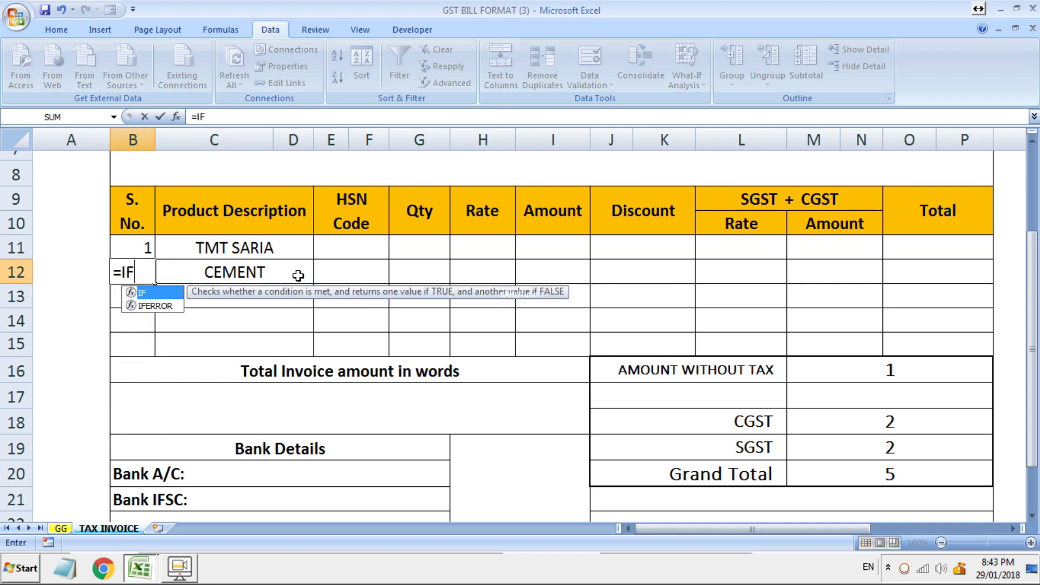
text(()
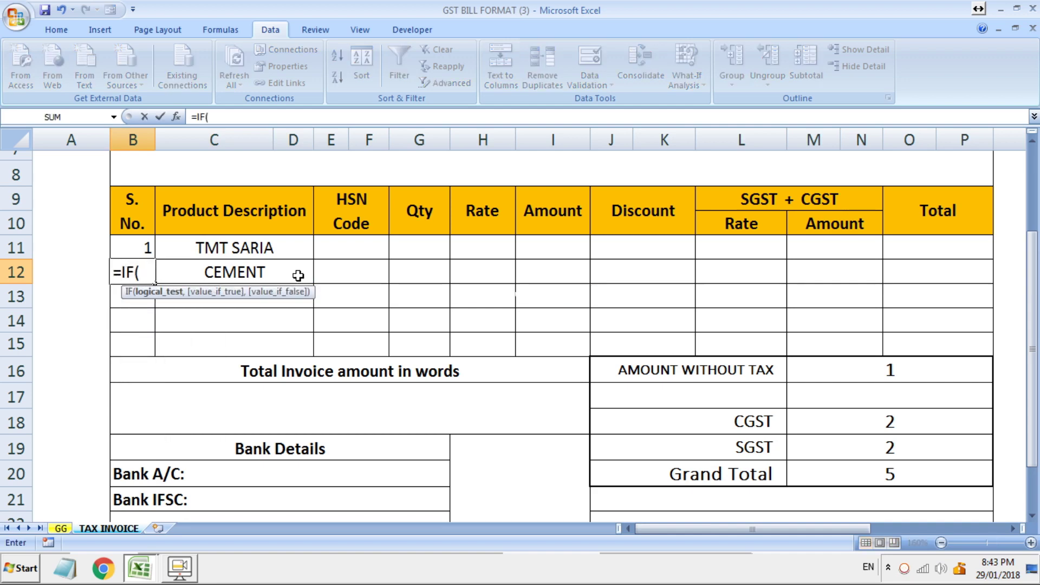
click(214, 271)
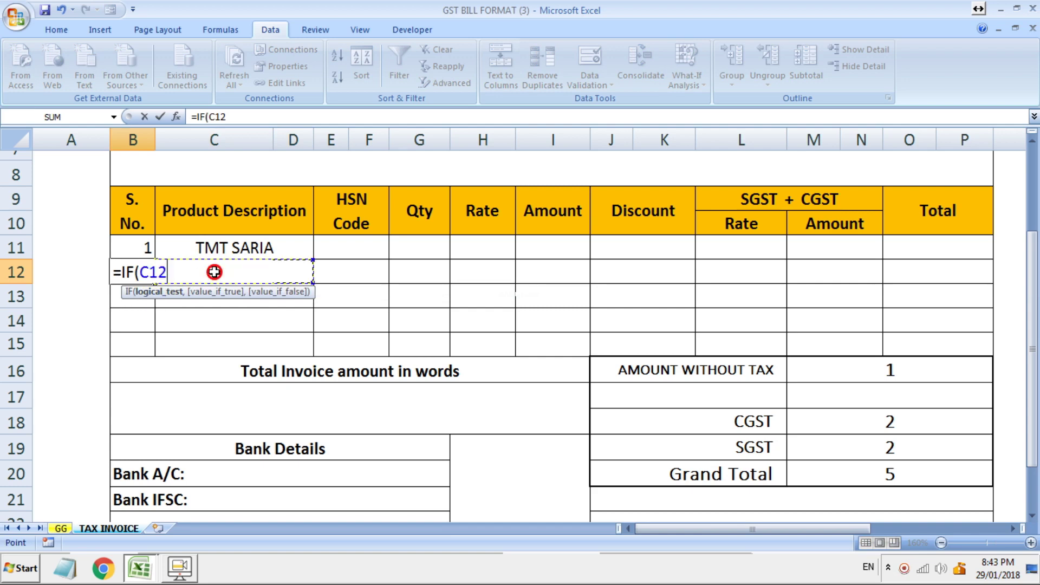
text(=)
text("")
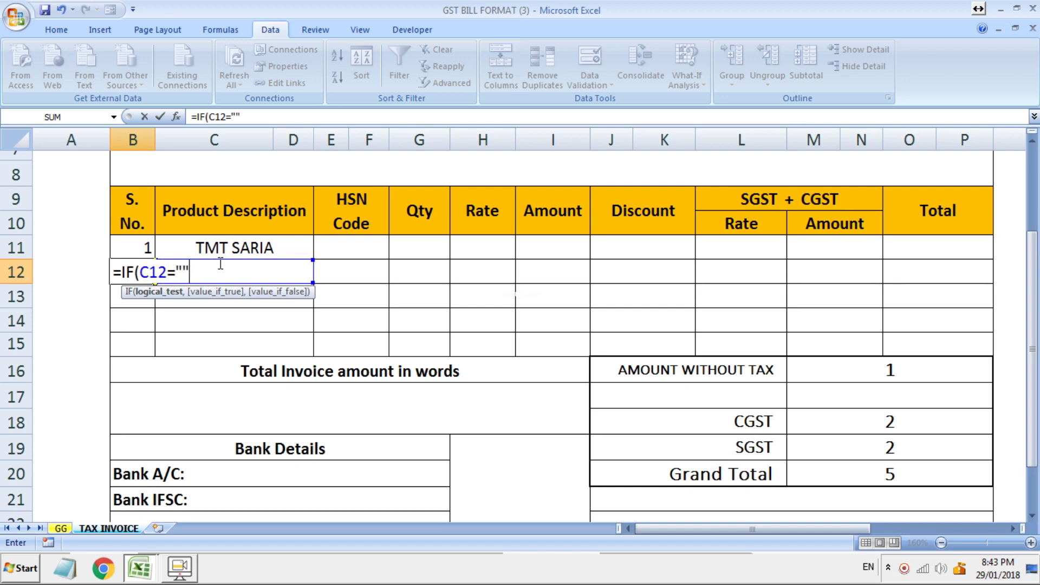
text(,)
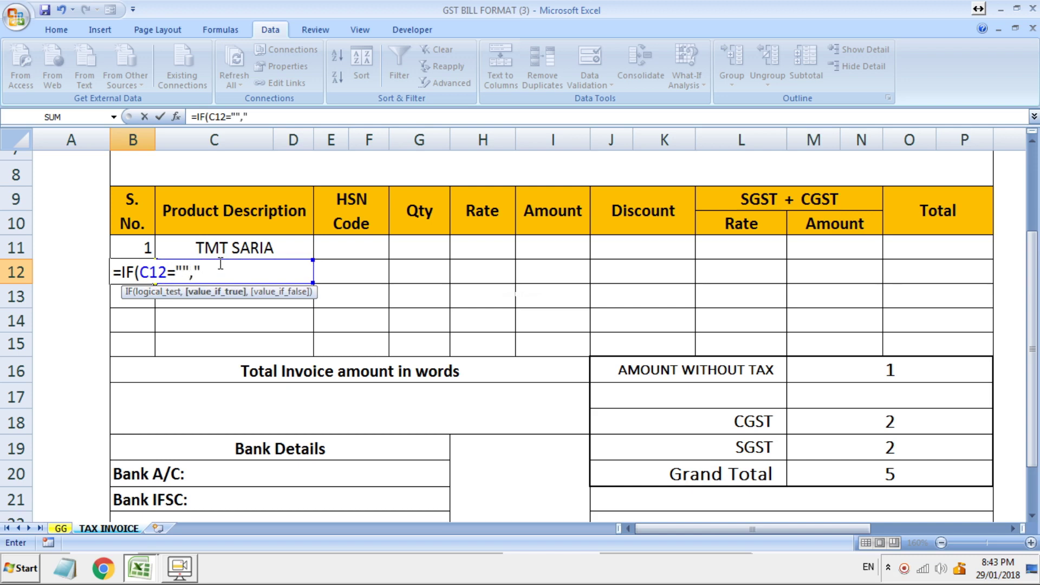
text(")
text(,)
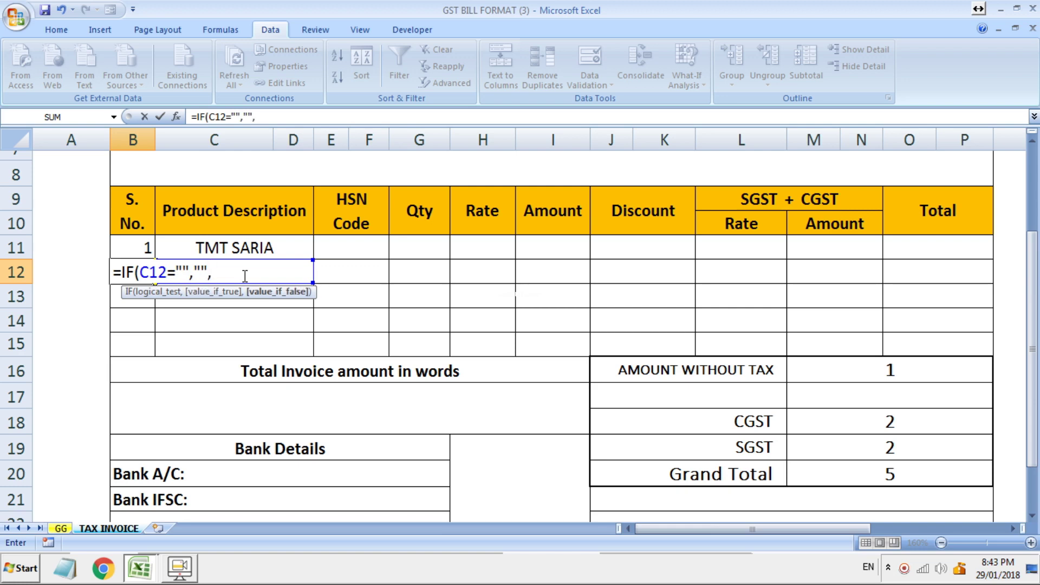
text(1)
text())
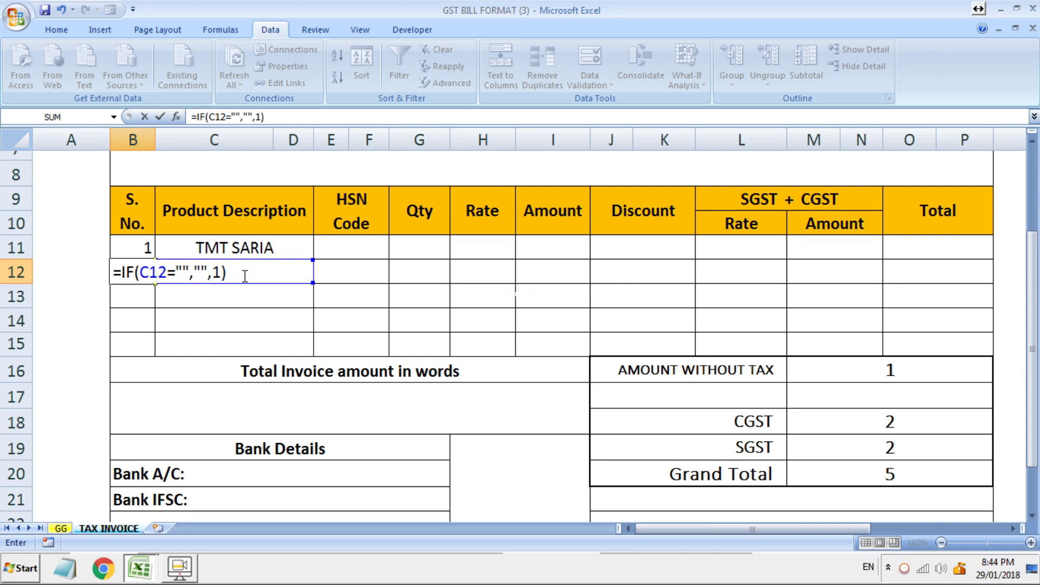
key(Return)
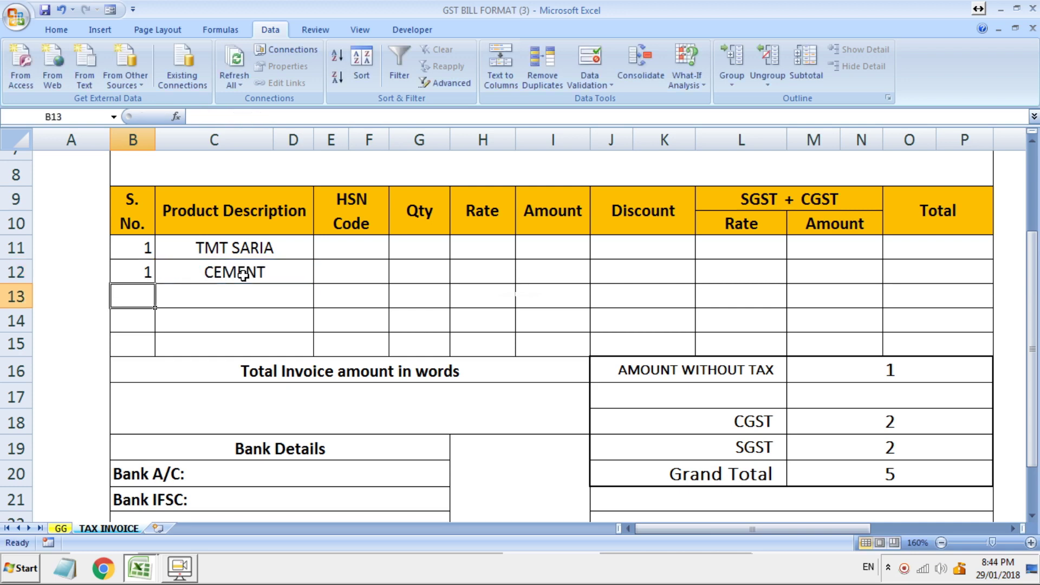
- Change B12 to =IF(C12="","",B11+1) and fill it down to B15
click(144, 272)
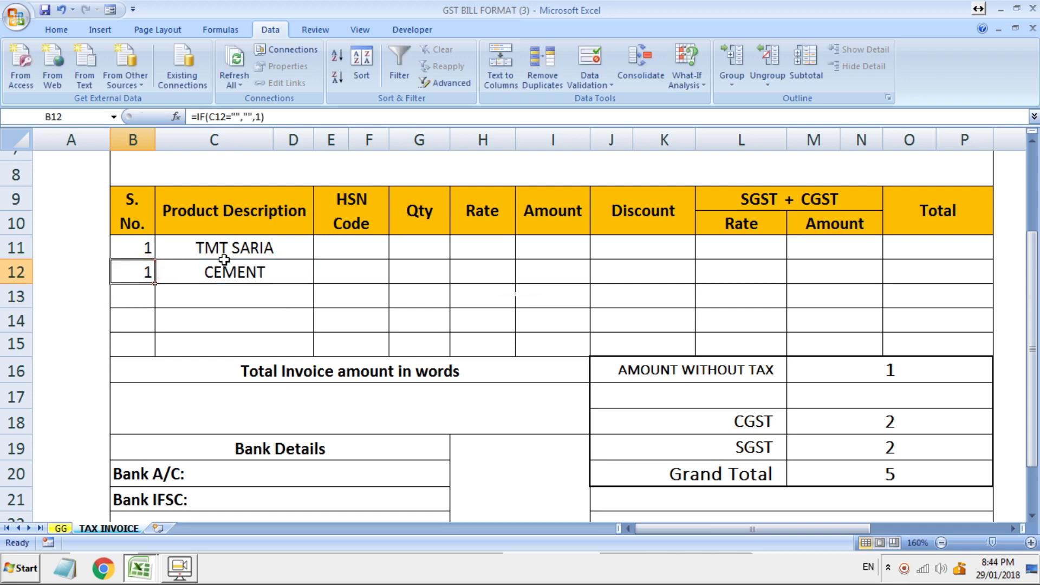
double_click(138, 273)
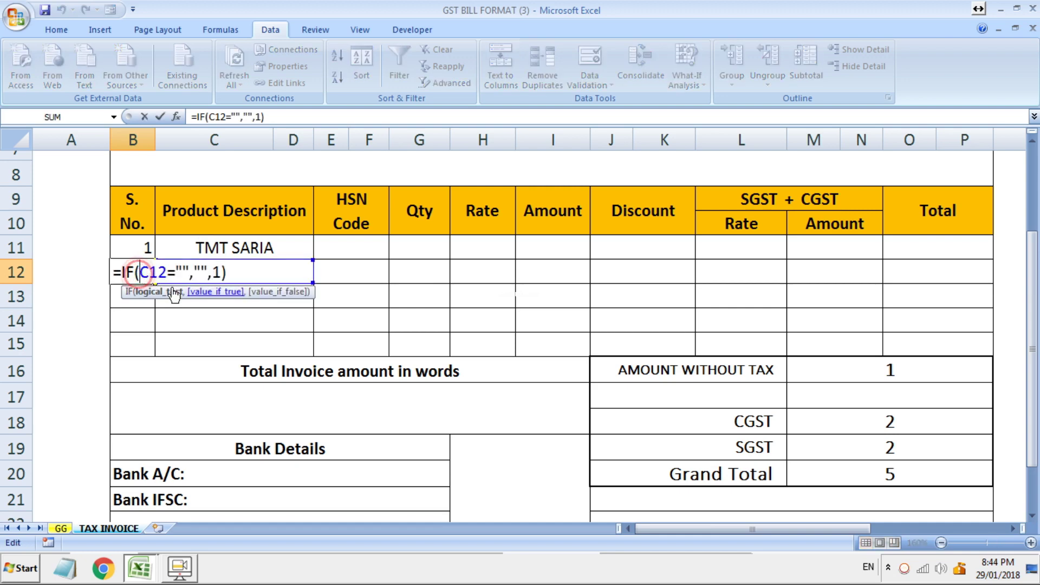
click(223, 274)
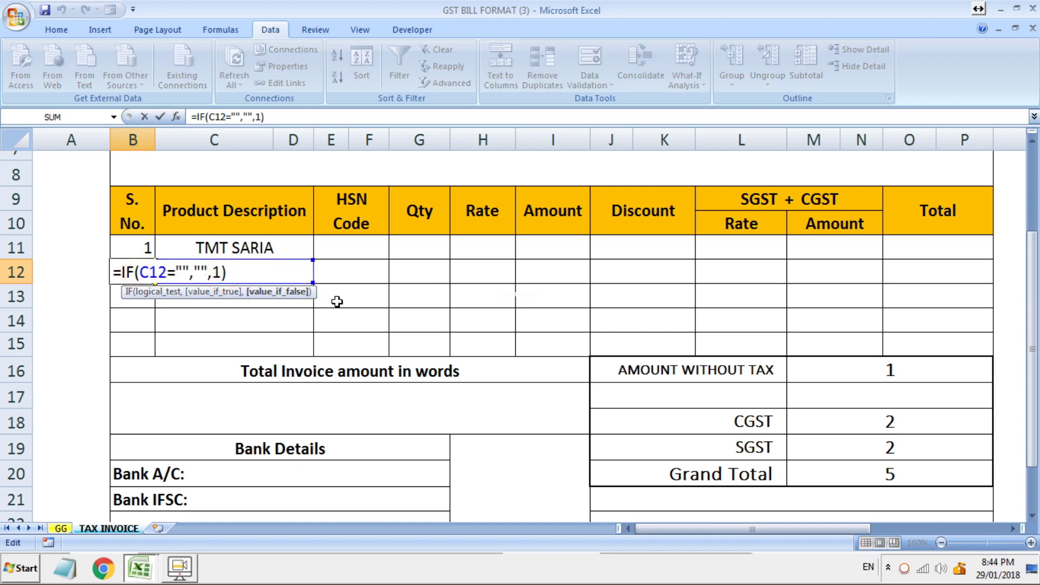
key(BackSpace)
click(142, 245)
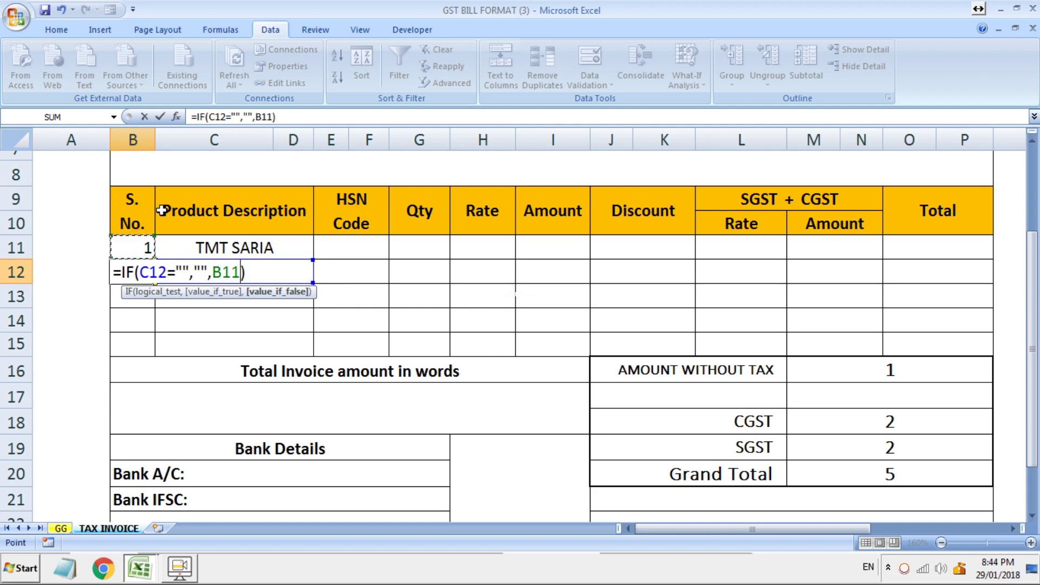
text(+1)
key(Return)
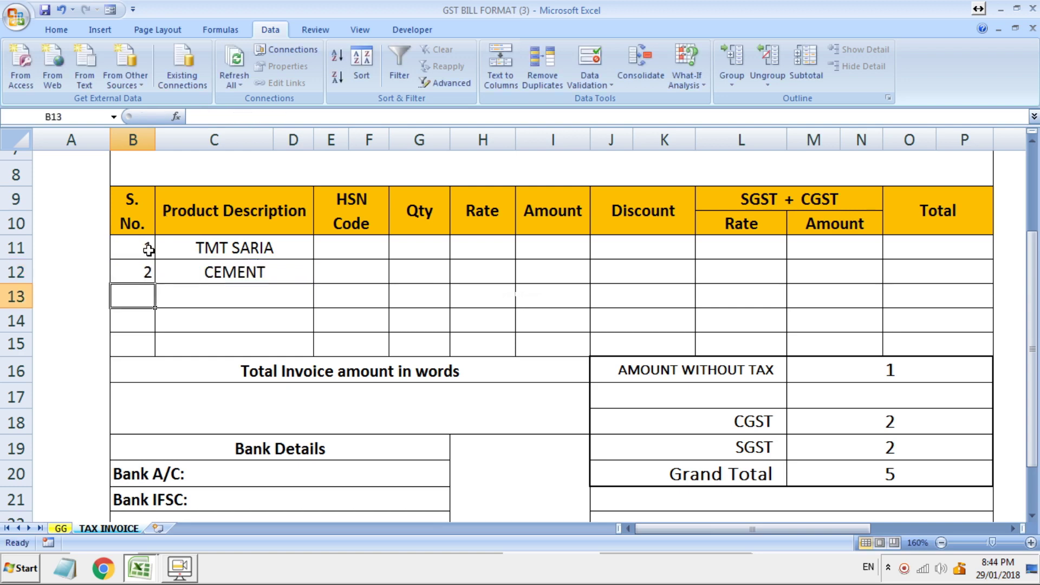
click(144, 271)
drag(155, 283, 154, 355)
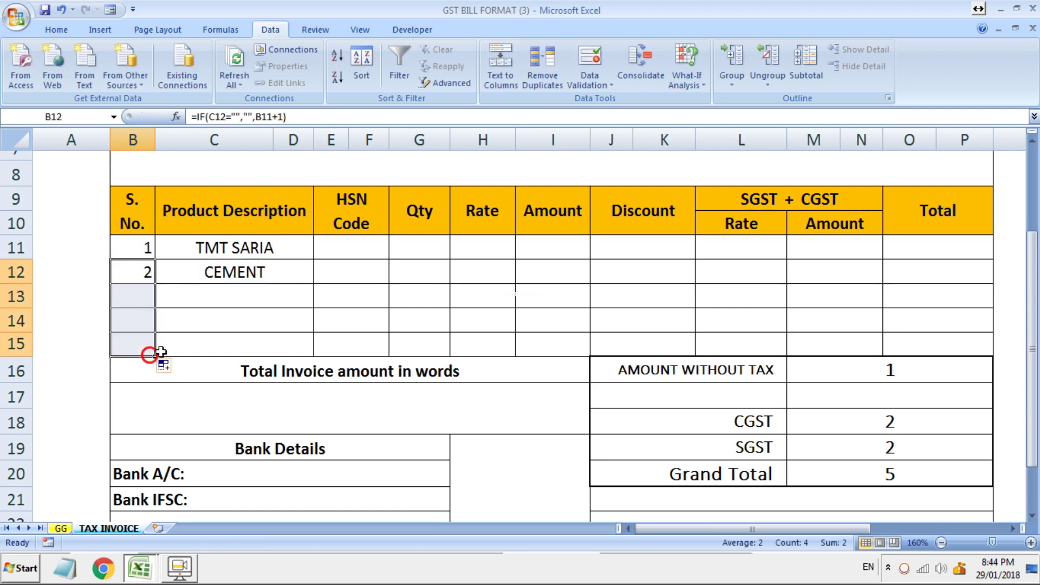
click(360, 313)
- Choose WHITE CEMENT, TMT SARIA and CEMENT for products in C13, C14 and C15
click(239, 293)
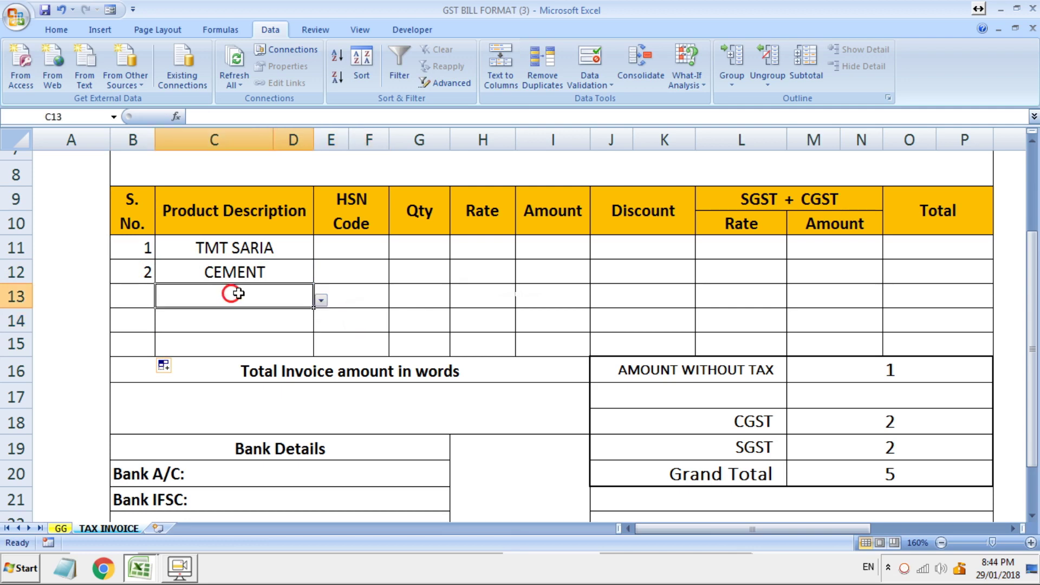
click(321, 299)
click(266, 349)
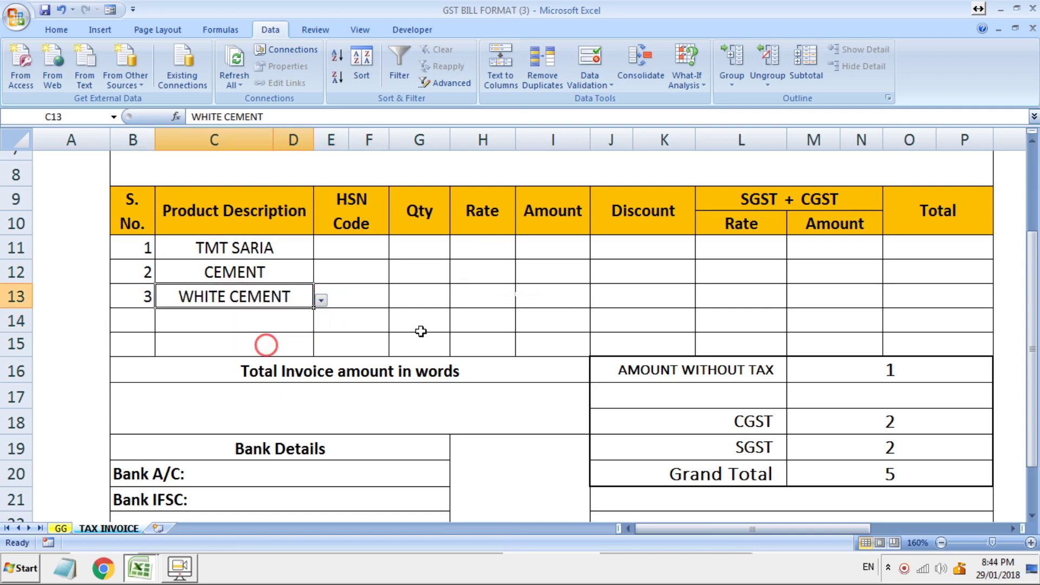
click(464, 319)
click(274, 319)
click(322, 326)
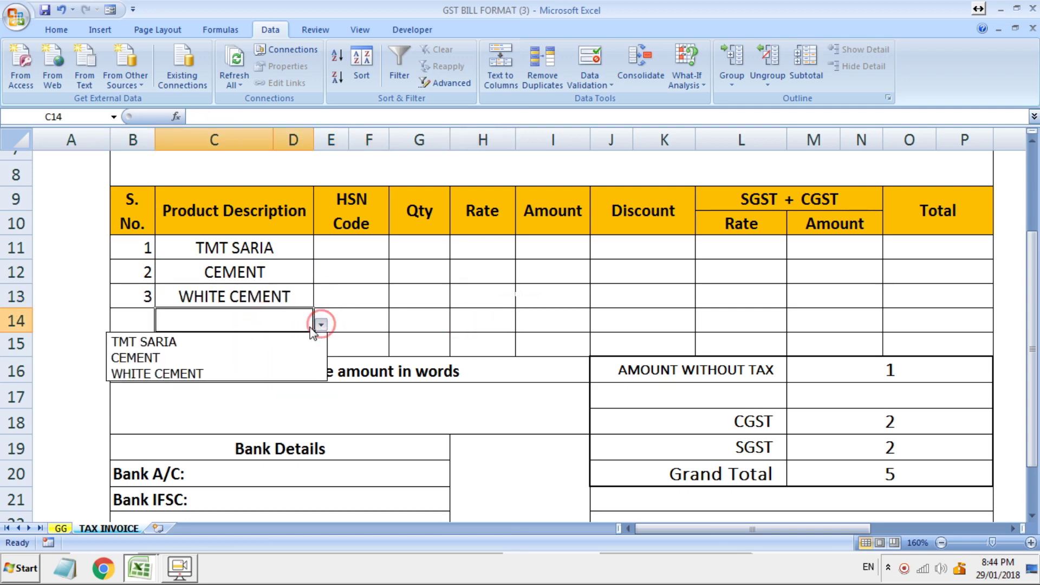
click(287, 340)
click(437, 309)
click(259, 337)
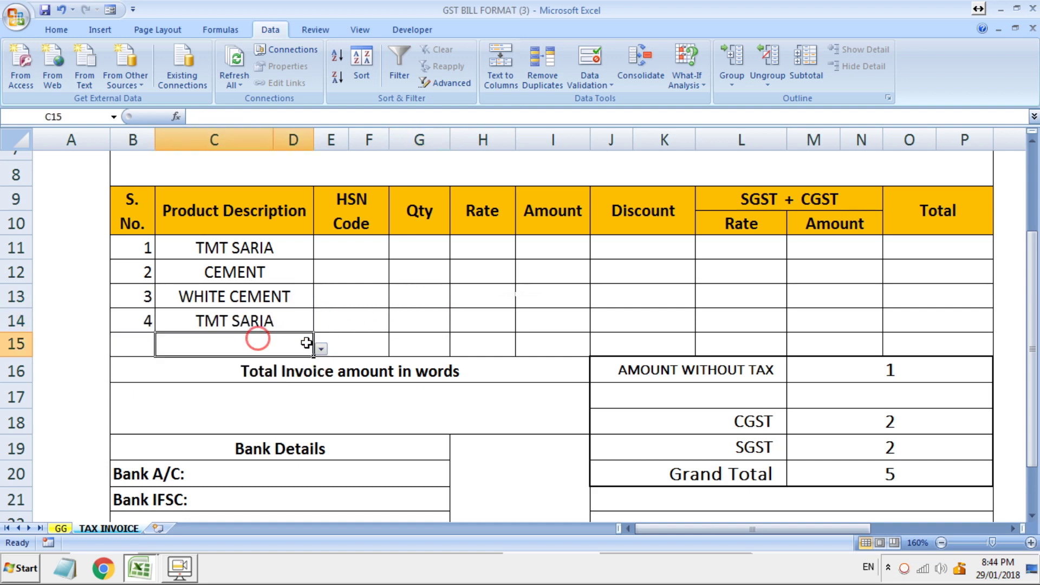
click(321, 349)
click(252, 374)
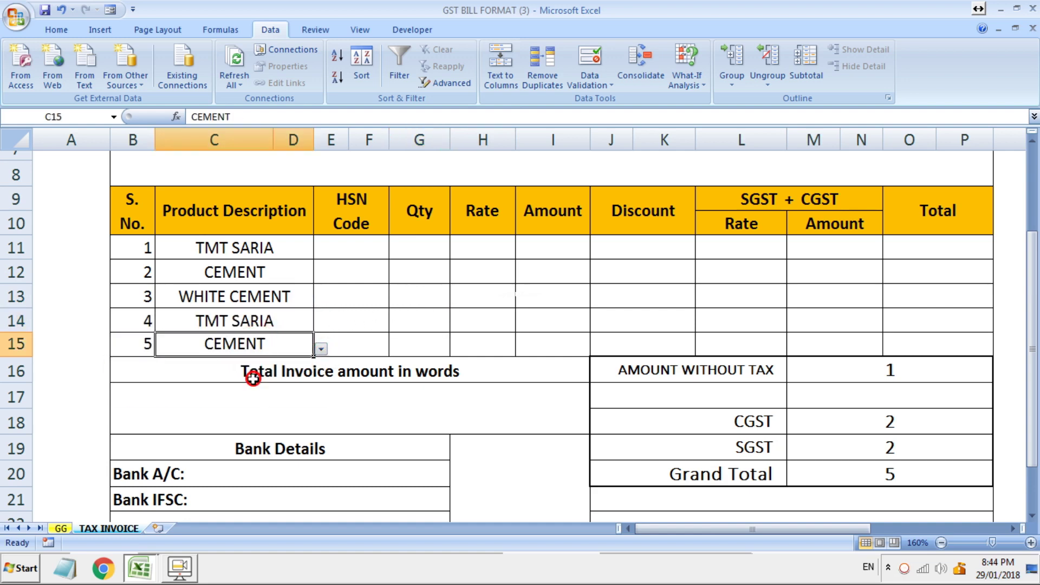
click(435, 302)
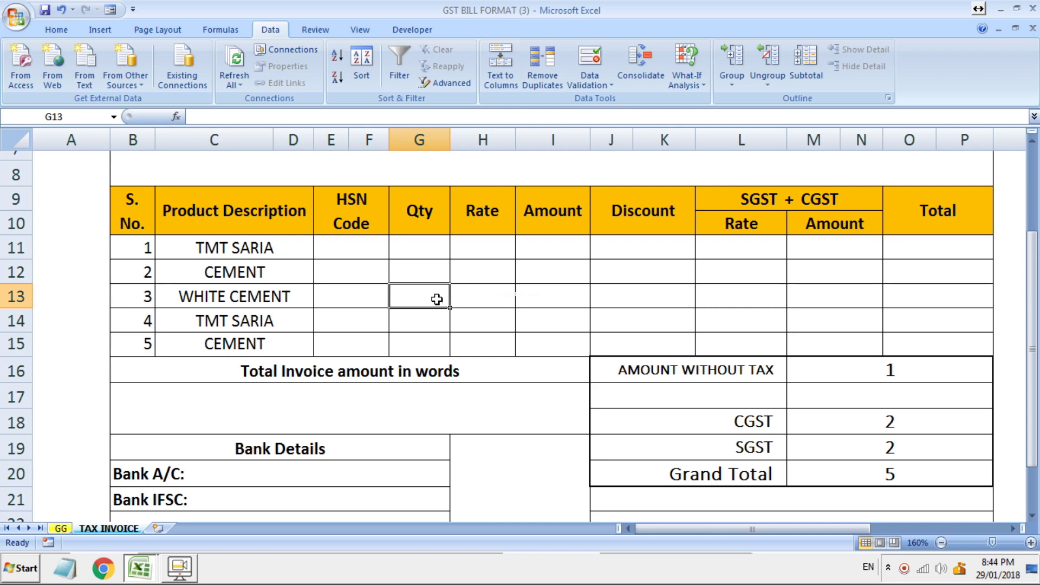
- Clear the old tax summary amounts in M16:P20 and the old CGST/SGST labels
scroll(437, 298, down, 3)
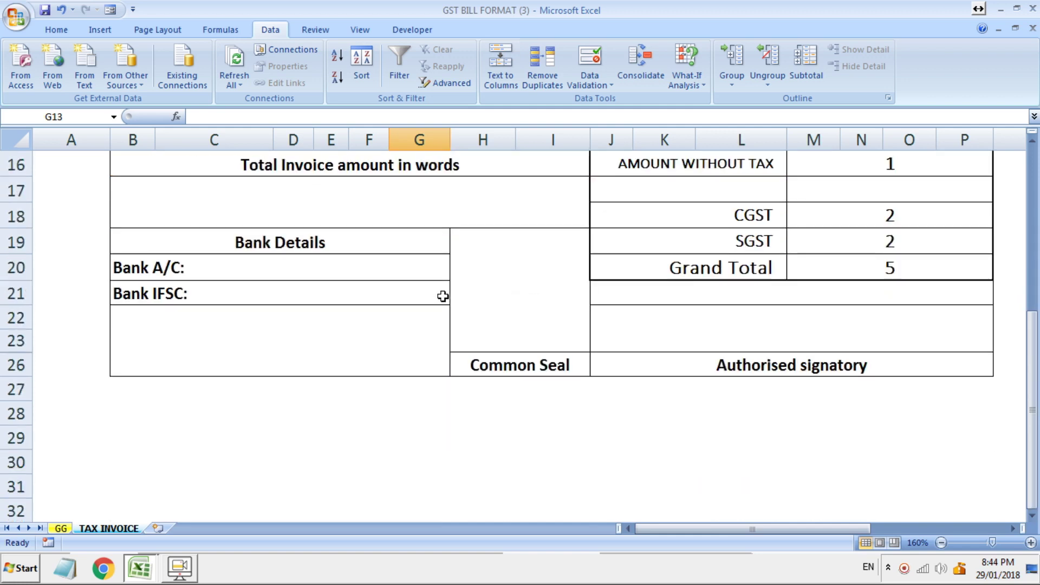
scroll(771, 376, up, 1)
scroll(771, 375, up, 1)
drag(888, 309, 892, 402)
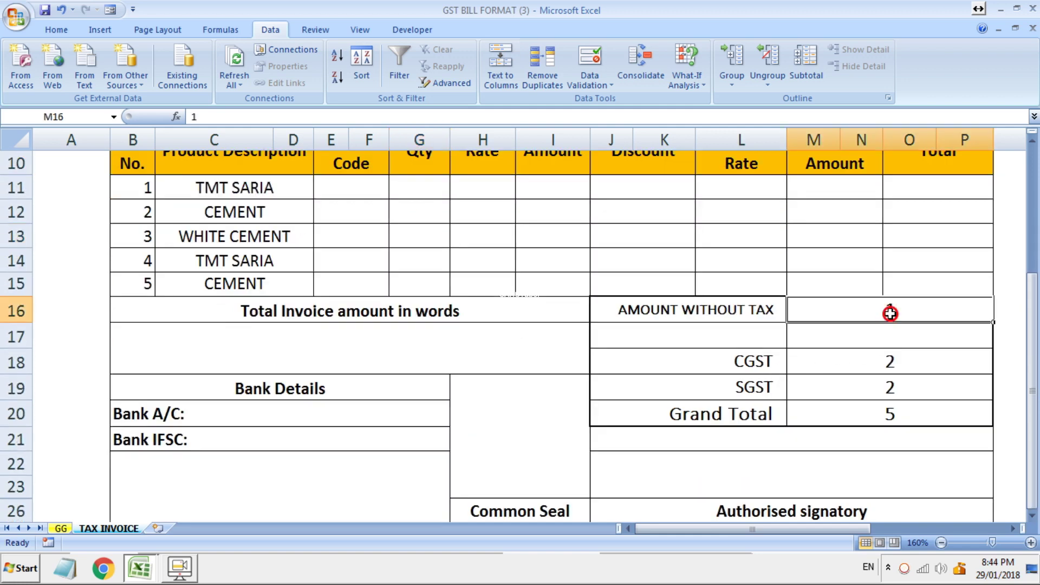
key(Delete)
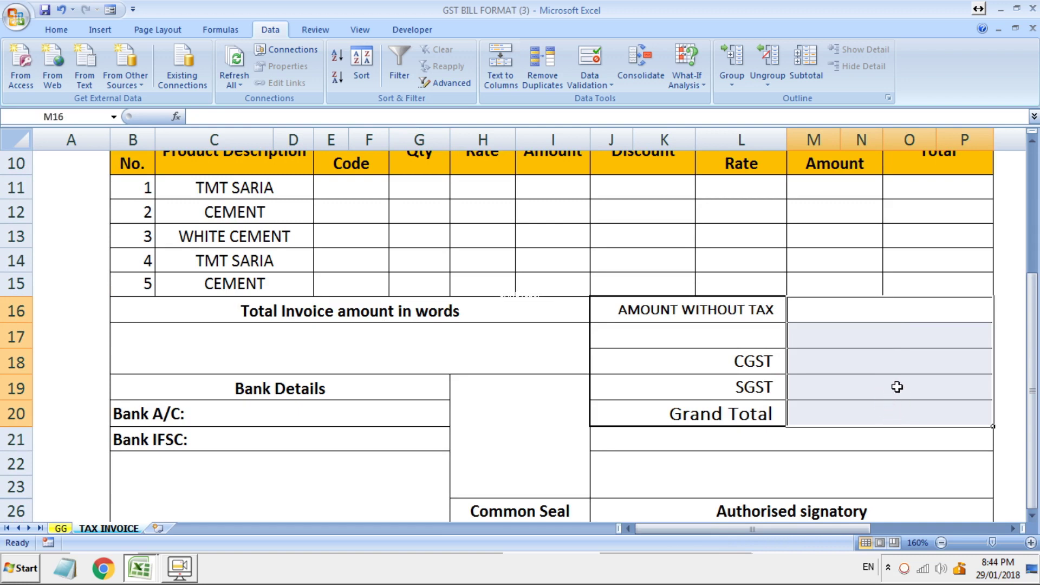
click(889, 388)
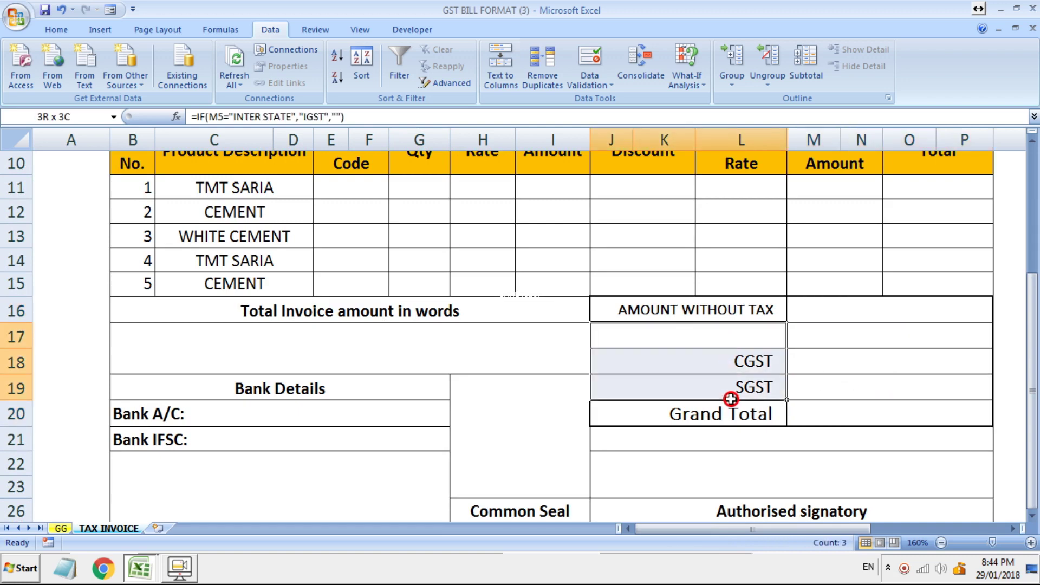
key(Delete)
click(891, 352)
- Label J17 as IGST and J18 as CGST
click(746, 343)
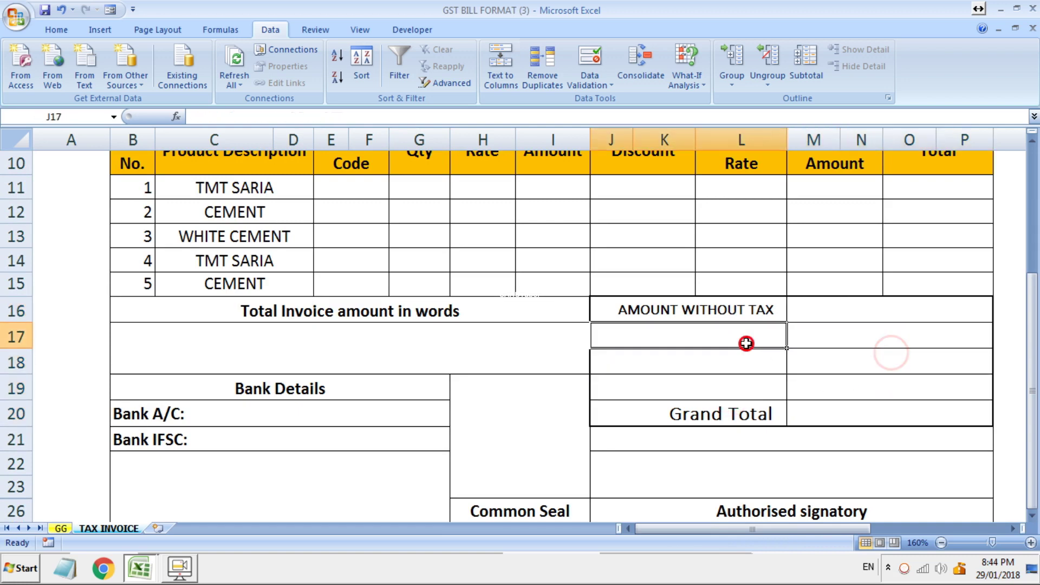
text(IGS)
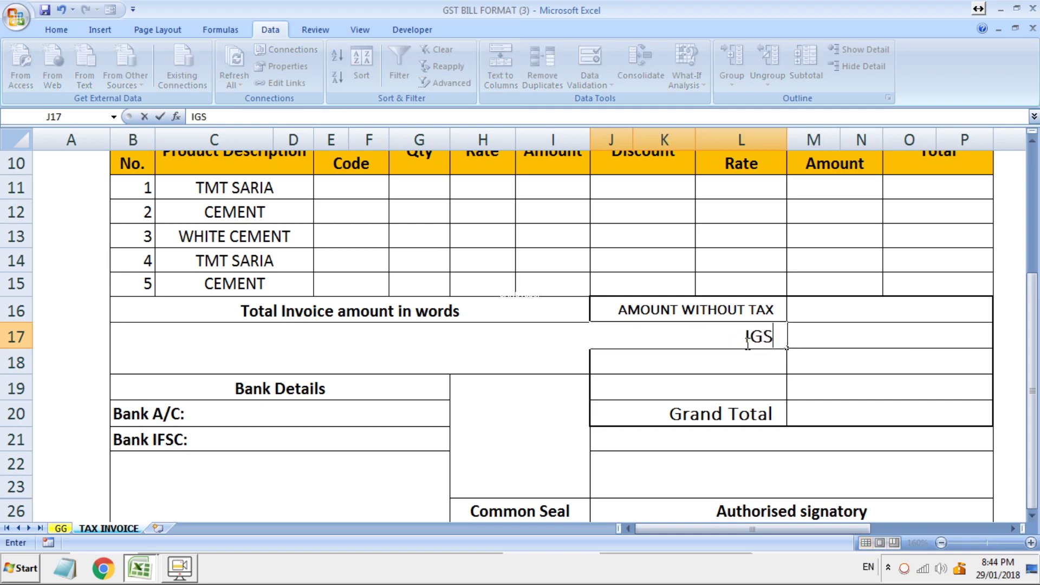
text(T)
key(Return)
text(CG)
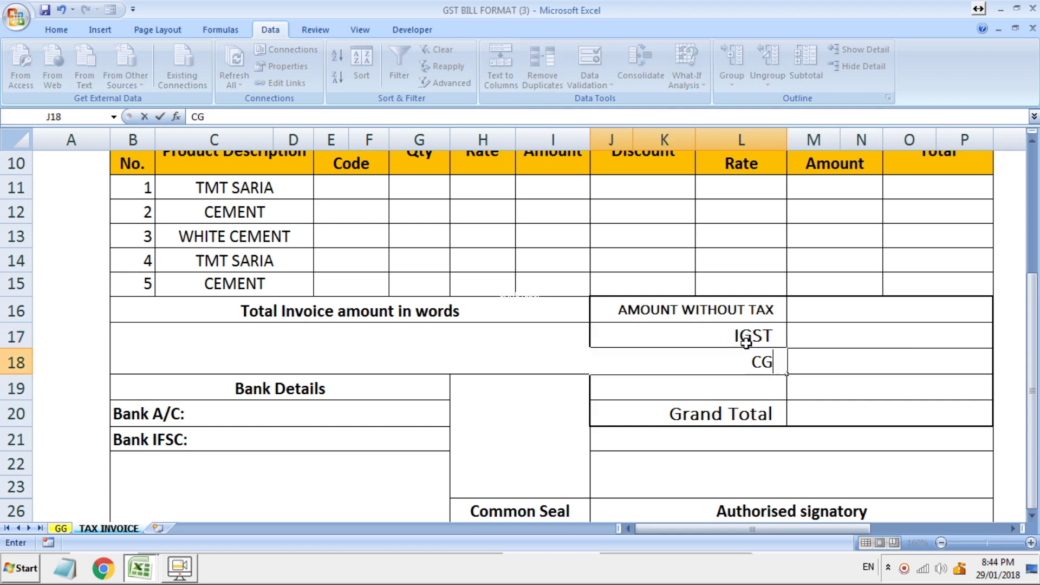
text(ST)
key(Return)
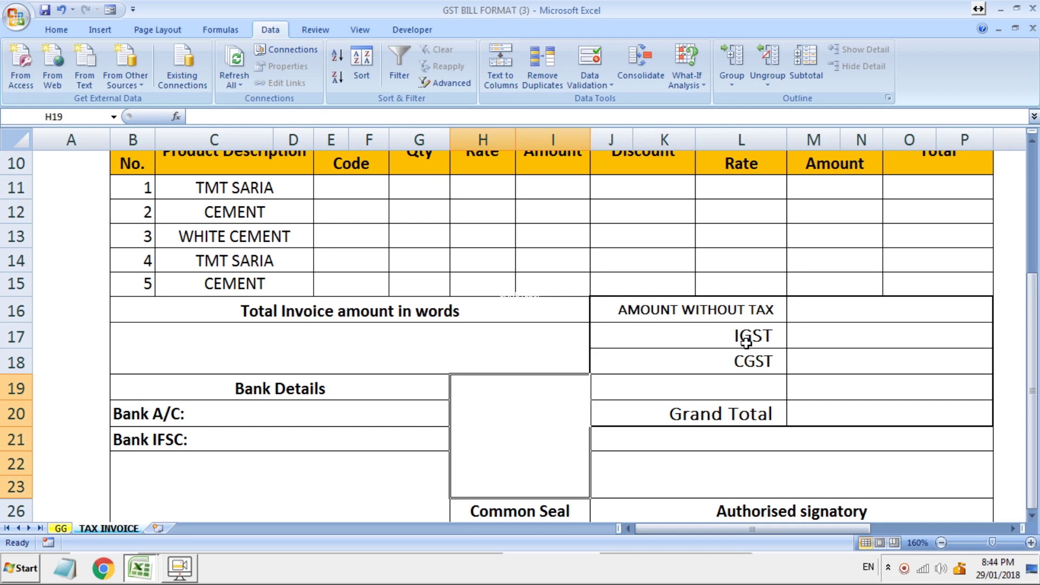
- Undo the misplaced SGST entry and type SGST in the label cell below CGST
text(SGST)
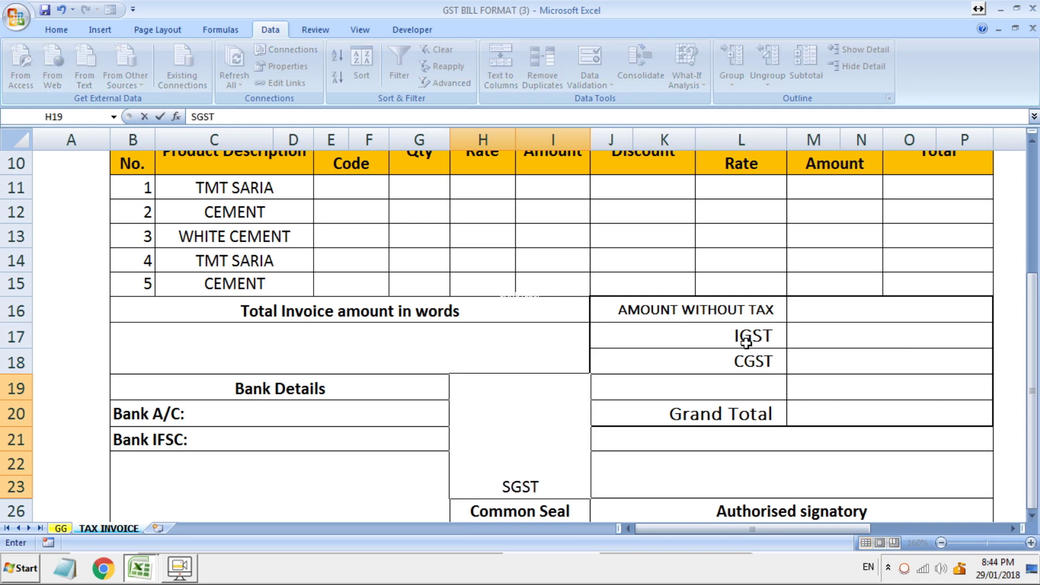
key(ctrl+z)
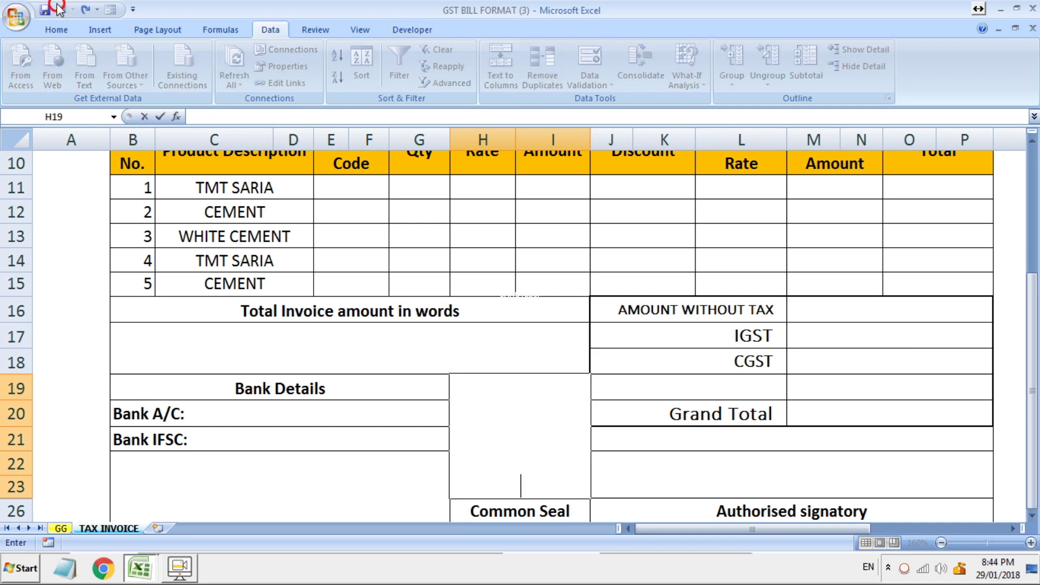
click(672, 386)
text(S)
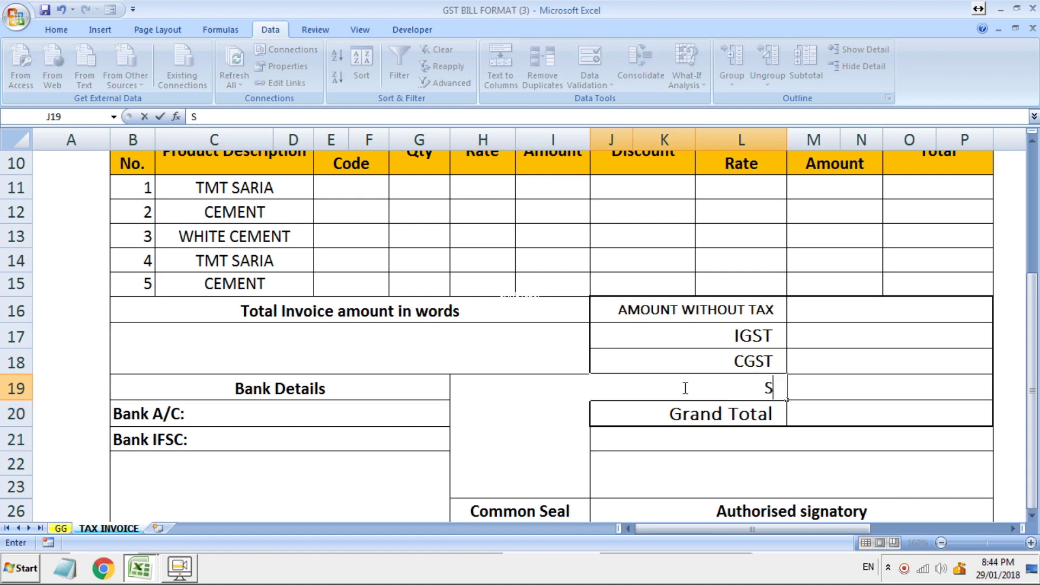
text(GD)
key(BackSpace)
text(ST)
click(865, 389)
scroll(865, 390, up, 2)
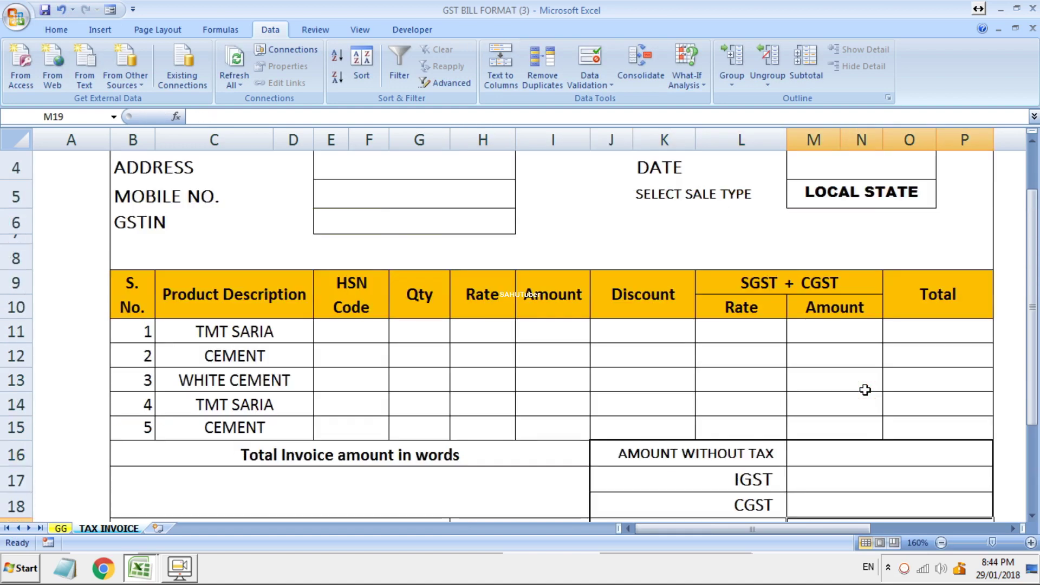
- Change the sale type in M5 from LOCAL STATE to INTER STATE
click(941, 543)
click(942, 542)
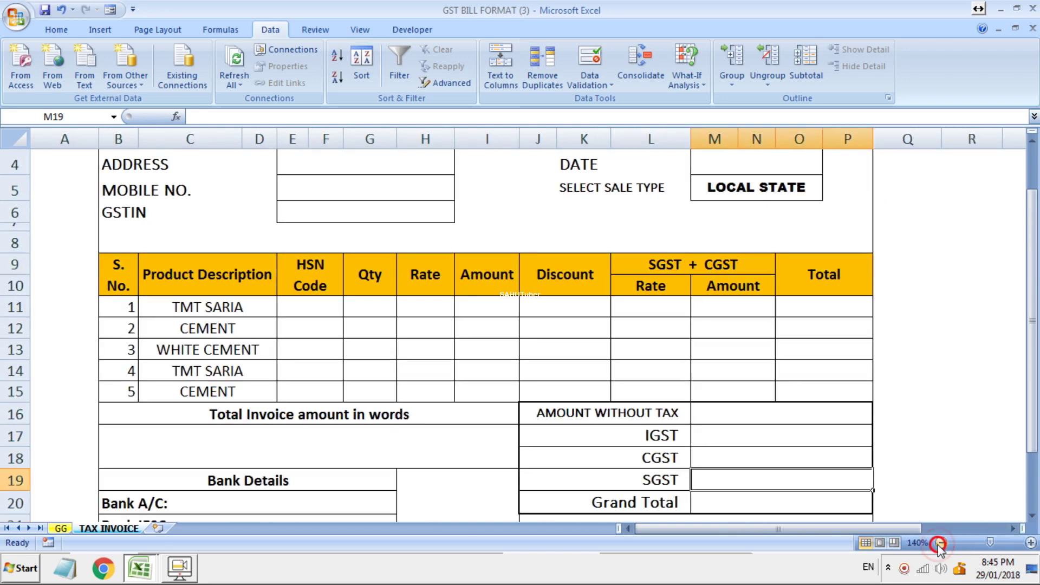
click(941, 543)
scroll(912, 361, up, 1)
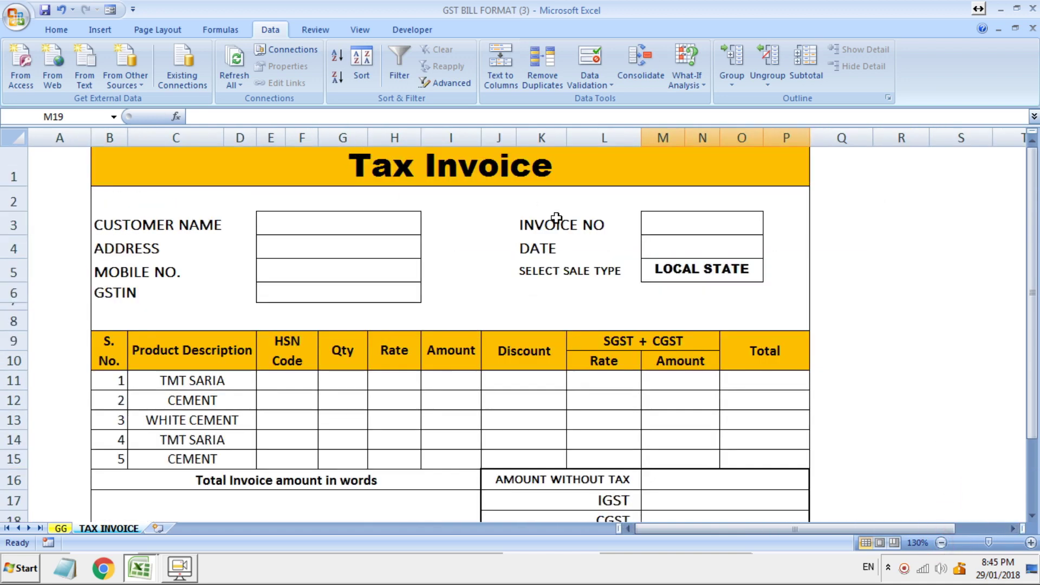
scroll(628, 244, down, 1)
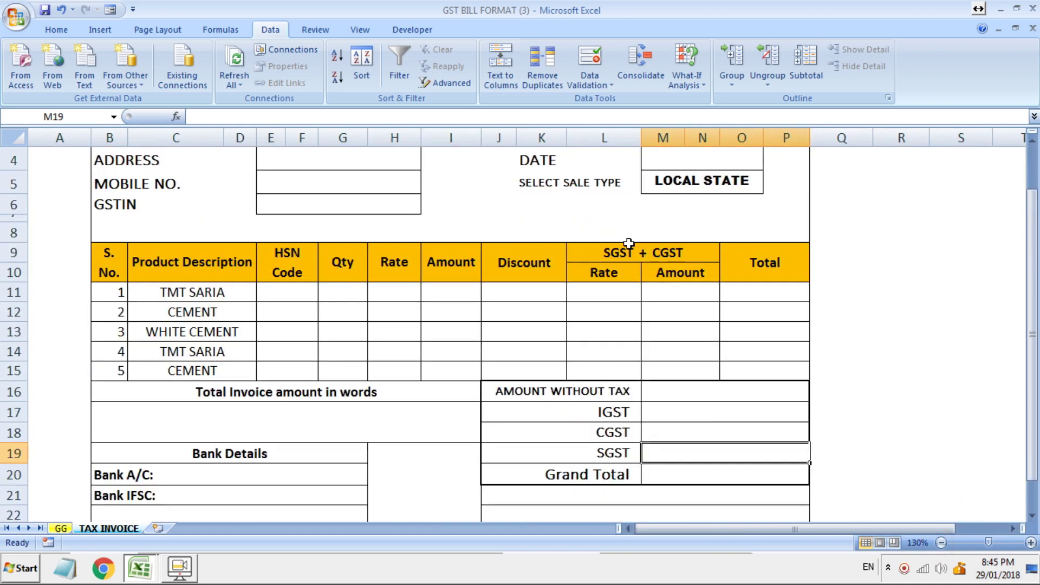
click(718, 184)
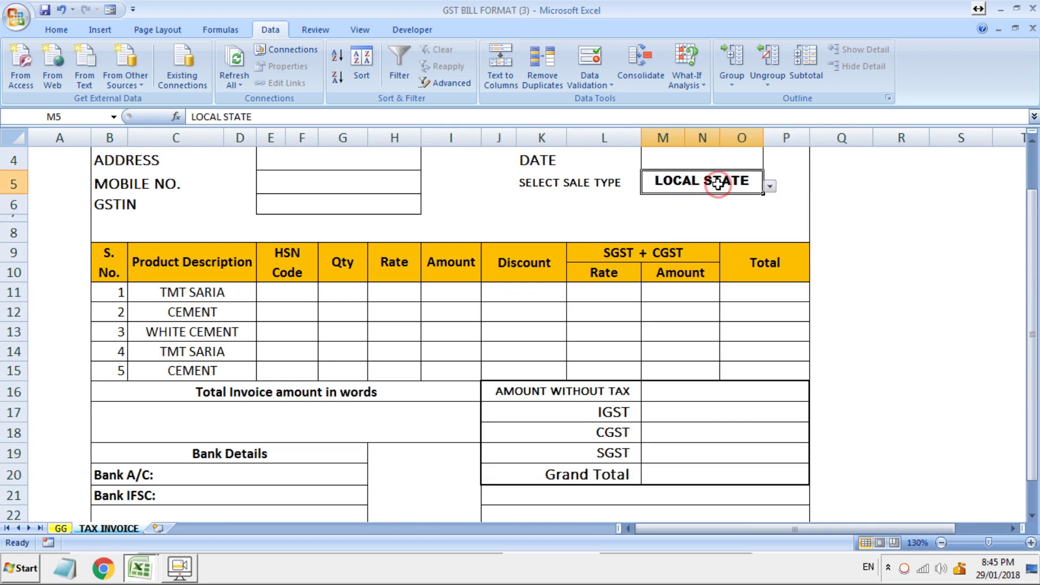
click(770, 187)
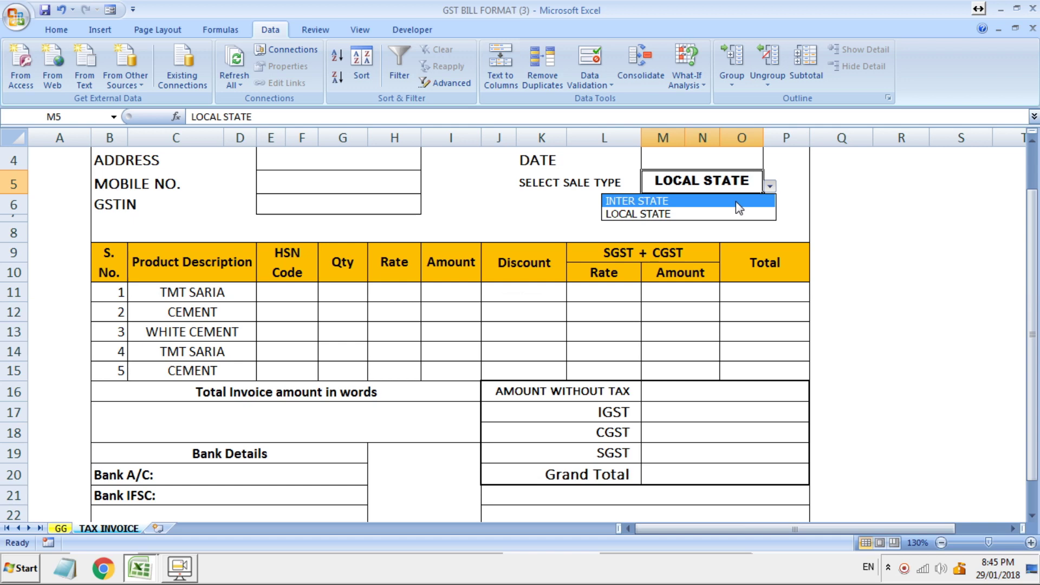
click(736, 214)
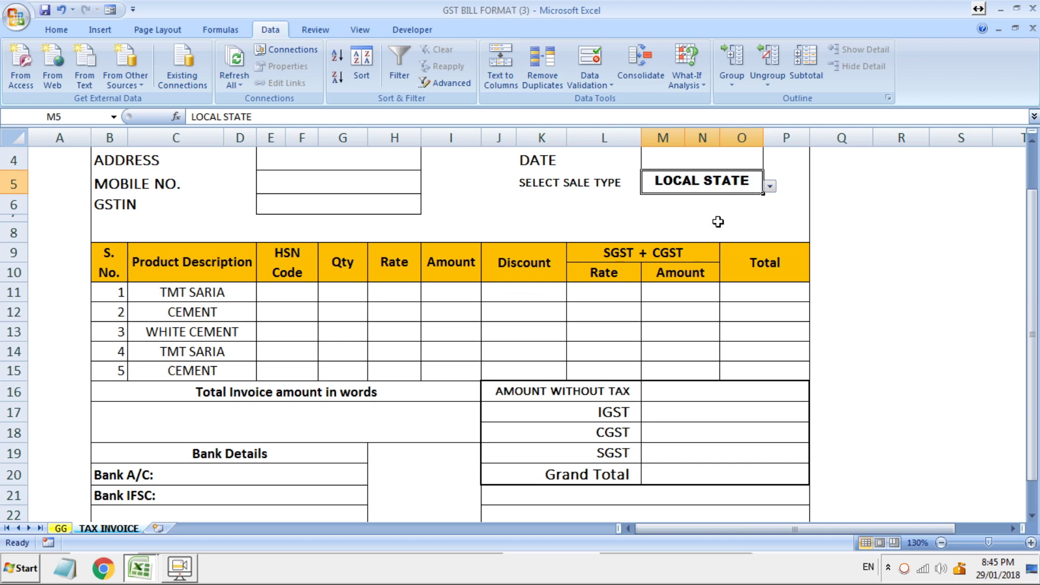
click(770, 186)
click(741, 201)
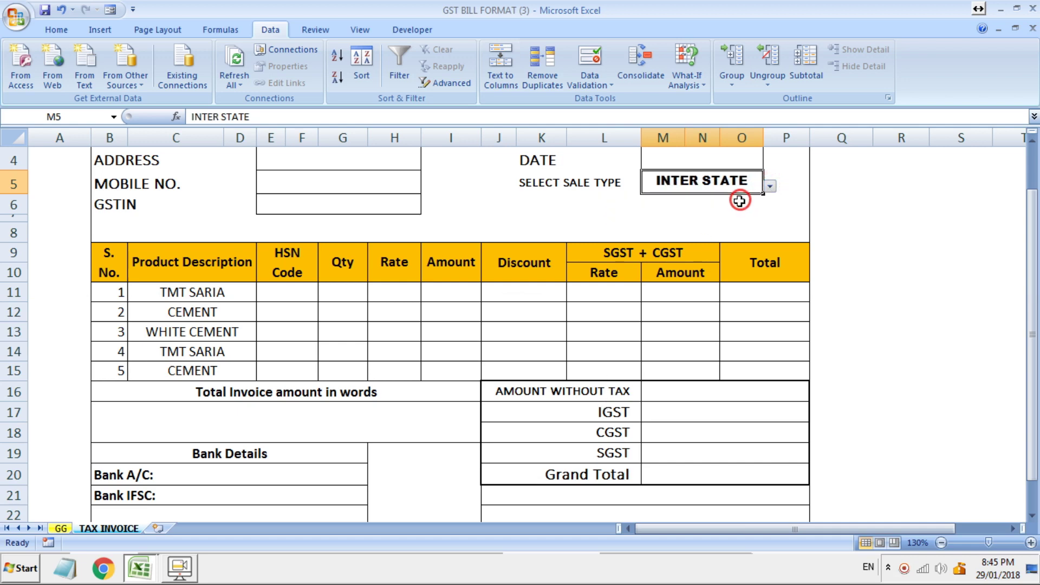
- Check the IGST, CGST and SGST labels, then switch M5 back to LOCAL STATE
click(598, 410)
drag(619, 434, 620, 452)
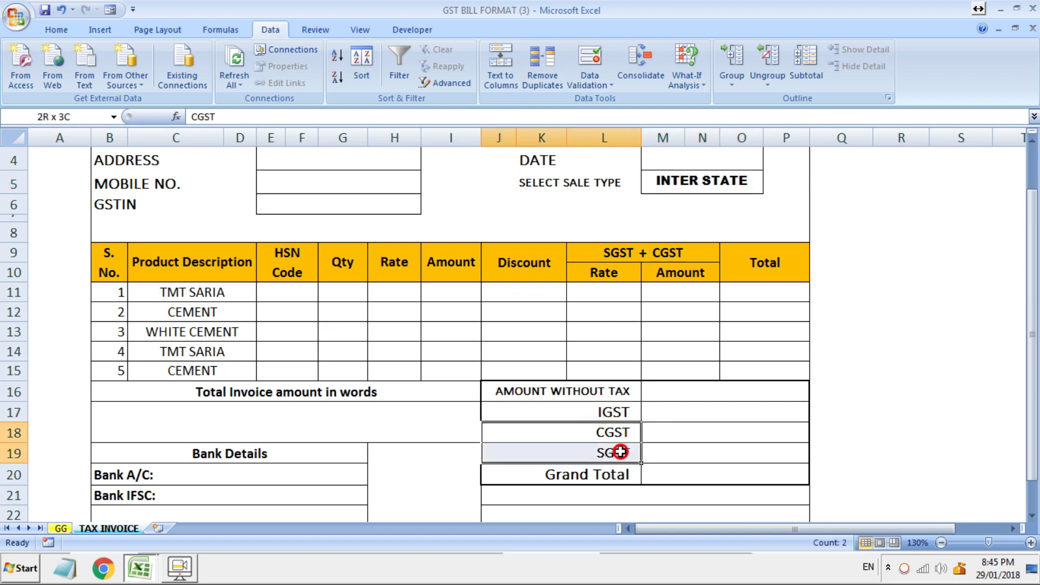
click(603, 414)
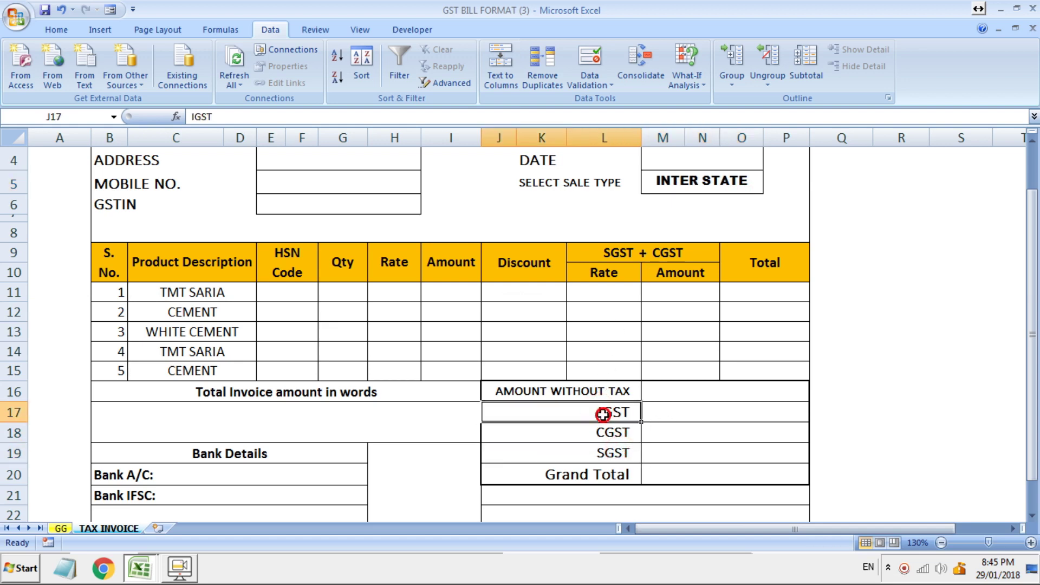
click(724, 184)
click(774, 188)
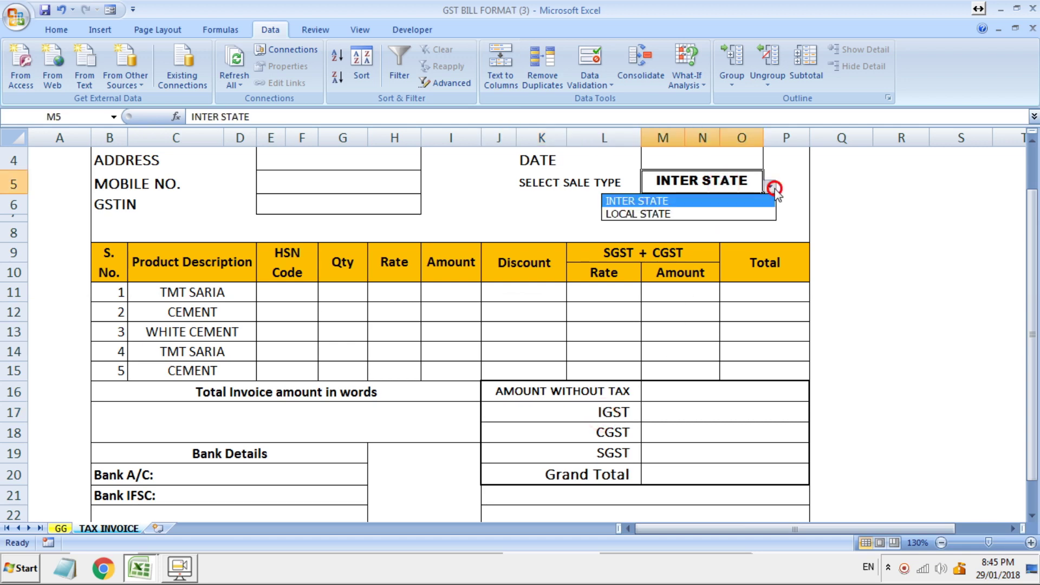
click(746, 214)
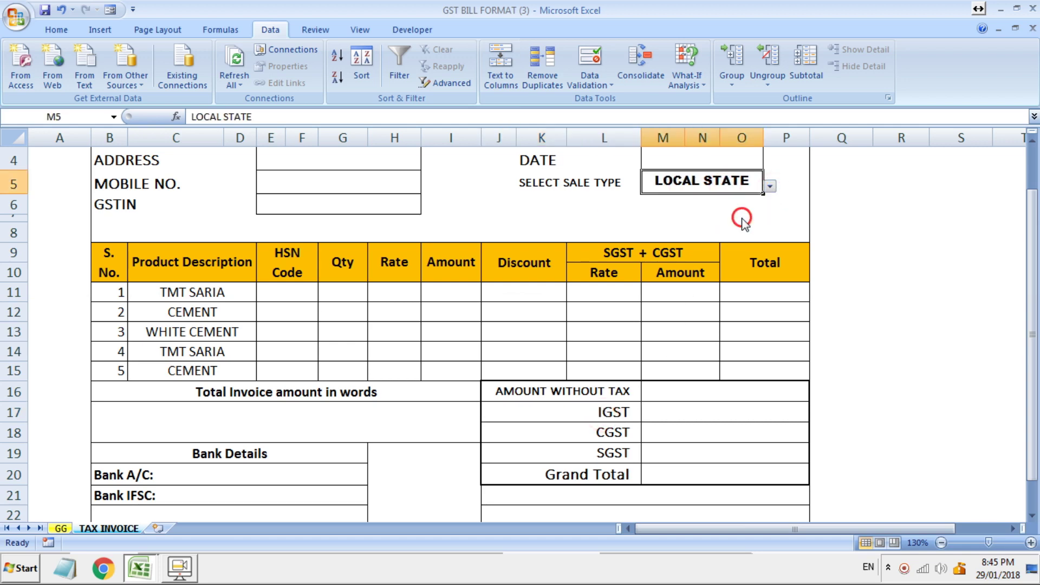
- Recheck the CGST and SGST labels and set M5 finally to INTER STATE
click(594, 435)
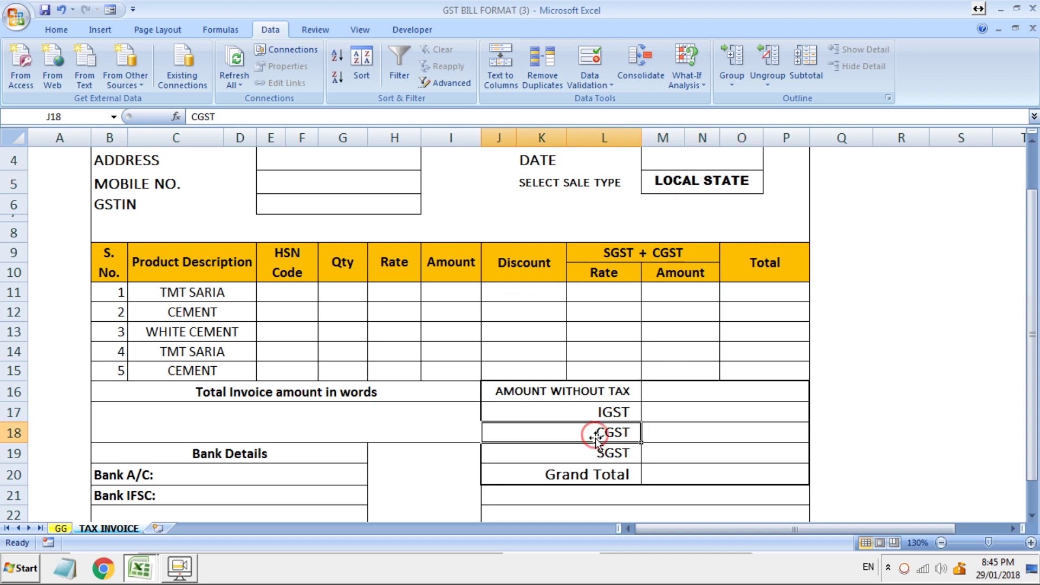
click(578, 450)
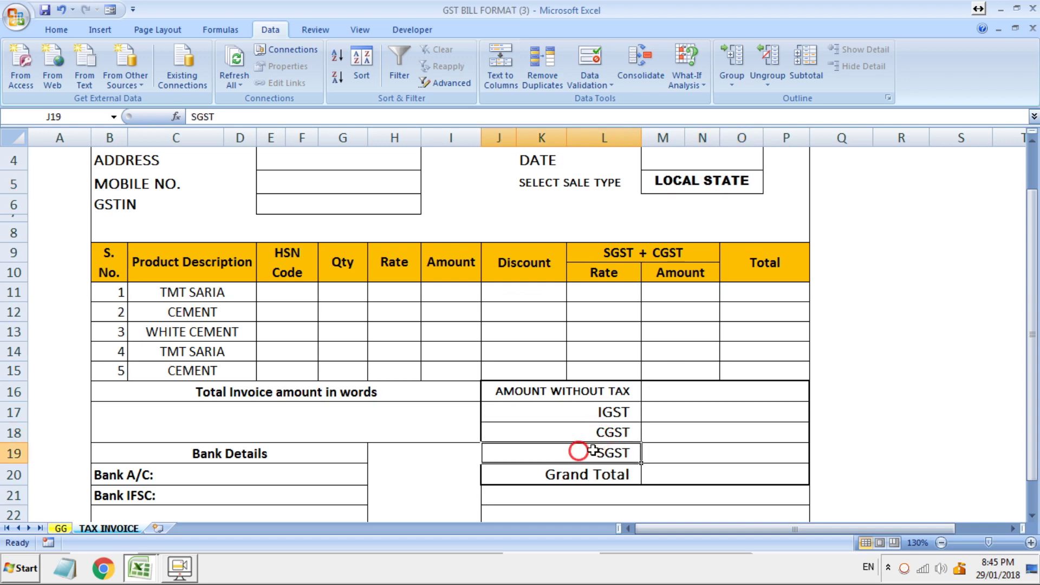
click(746, 175)
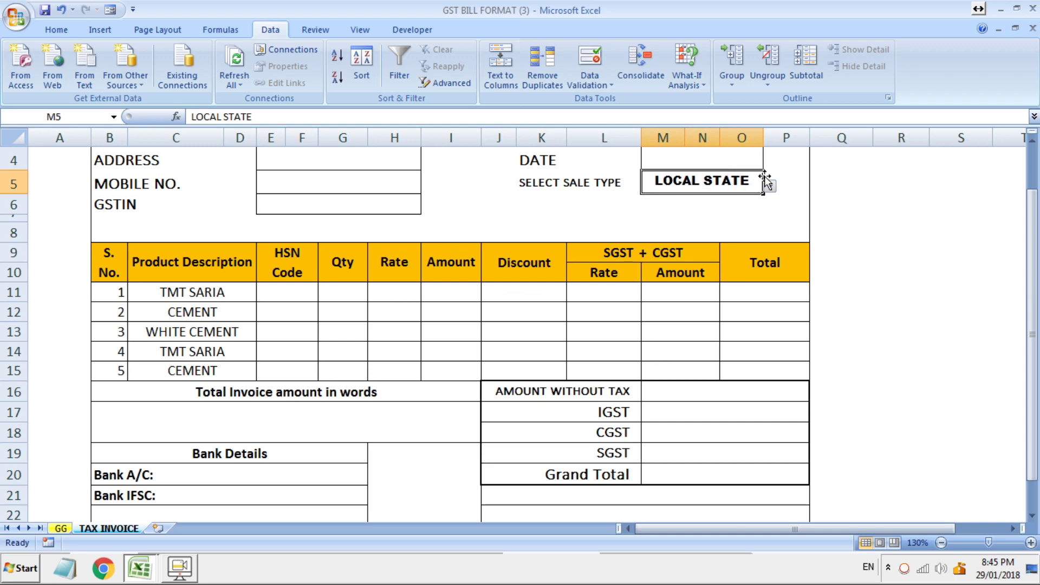
click(544, 454)
click(701, 175)
click(770, 185)
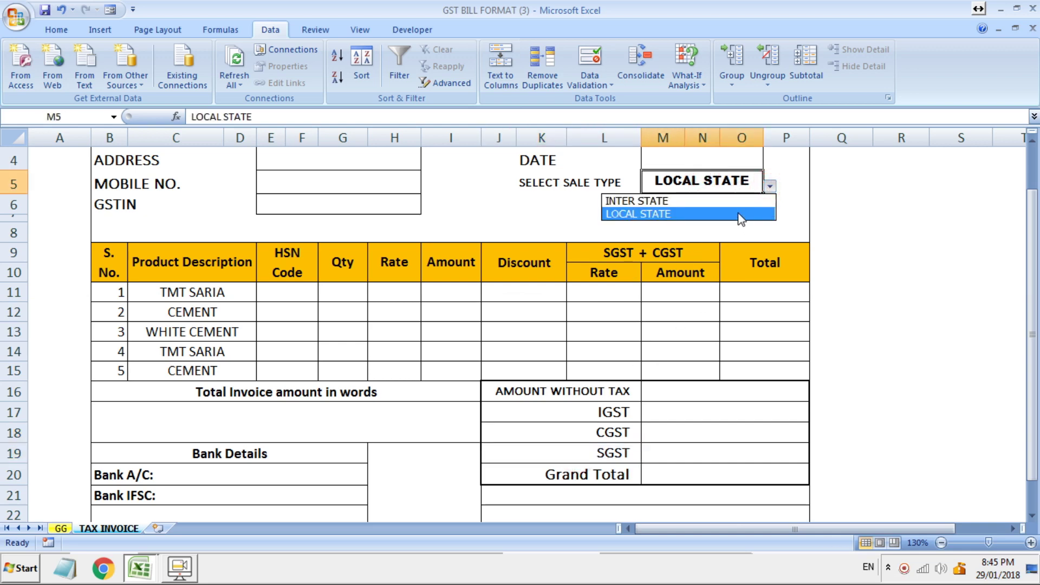
click(734, 200)
click(587, 416)
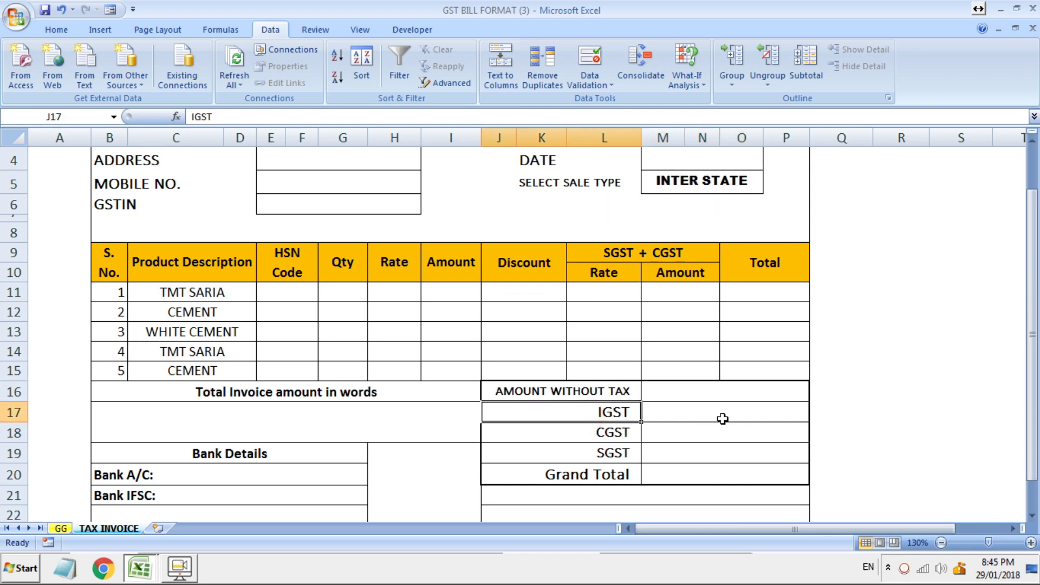
click(724, 186)
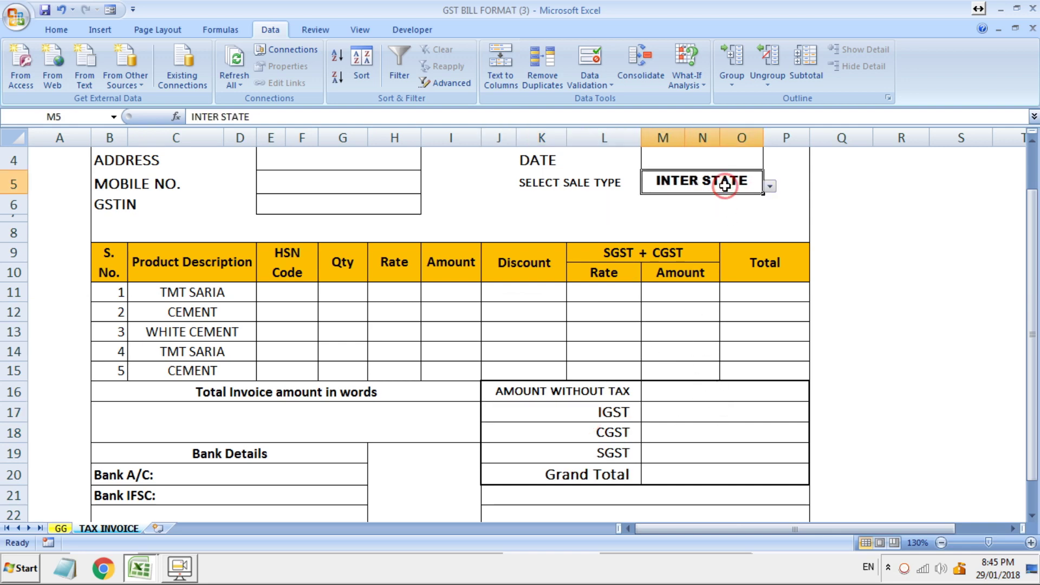
- Replace the J17 label with =IF(M5="INTER STATE","IGST","")
click(683, 453)
click(611, 409)
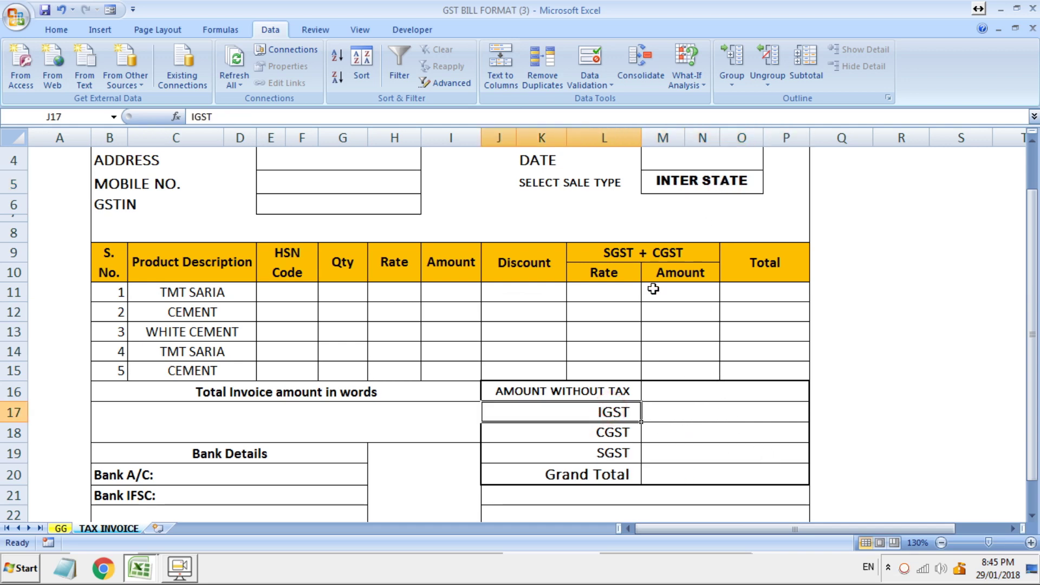
text(=)
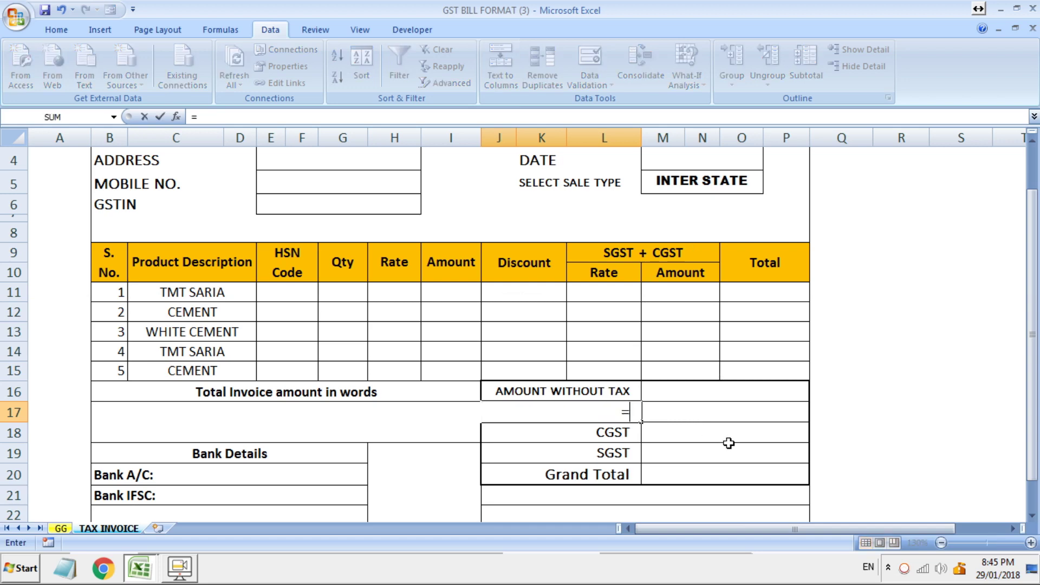
text(IF)
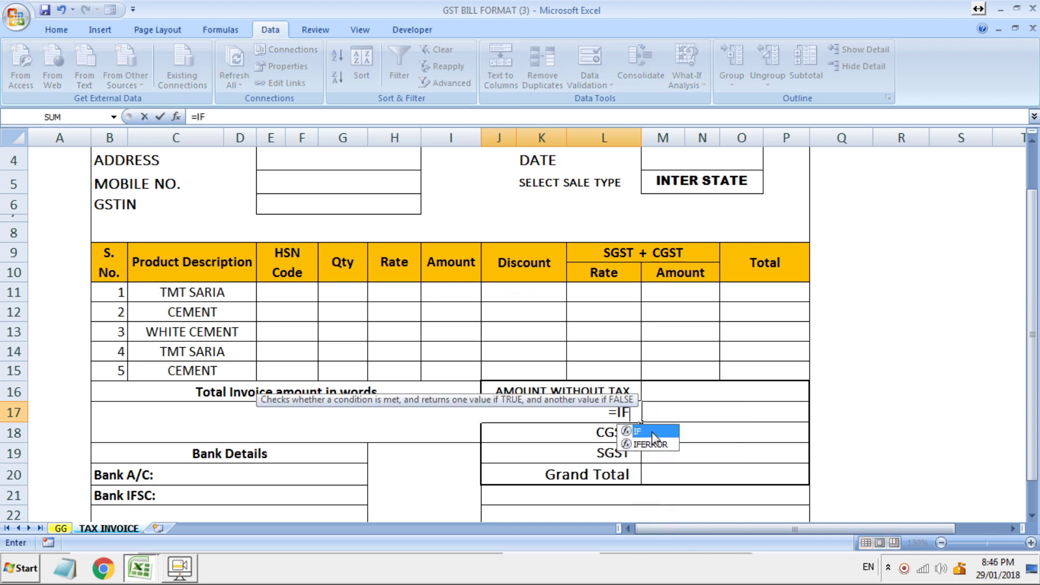
double_click(652, 432)
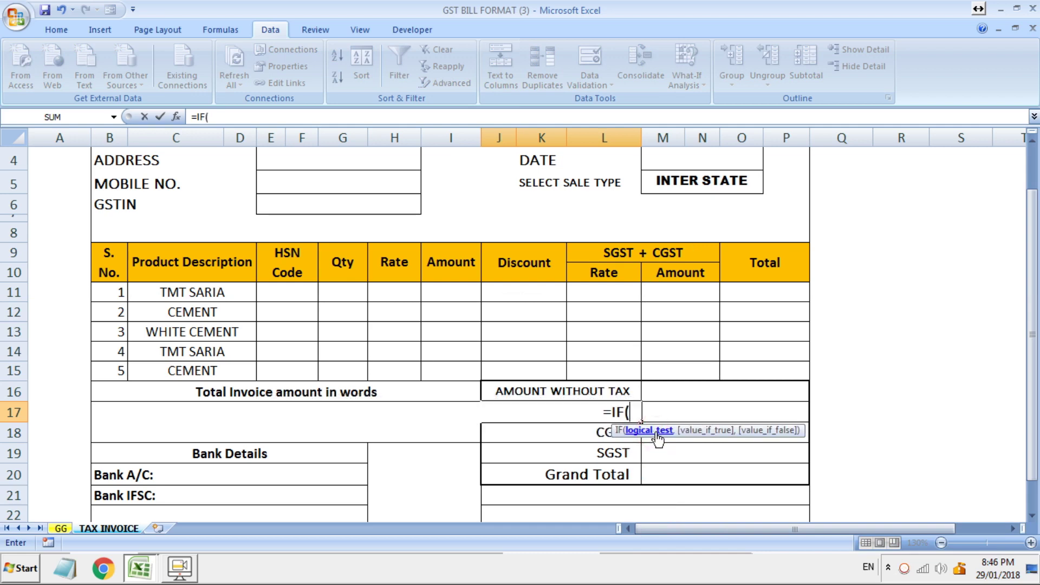
click(701, 182)
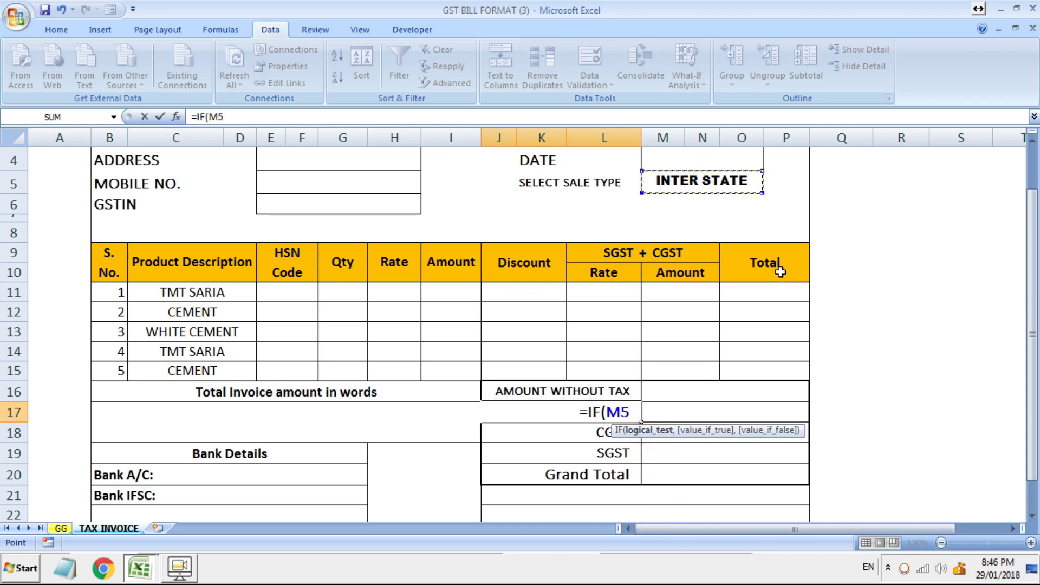
text(=)
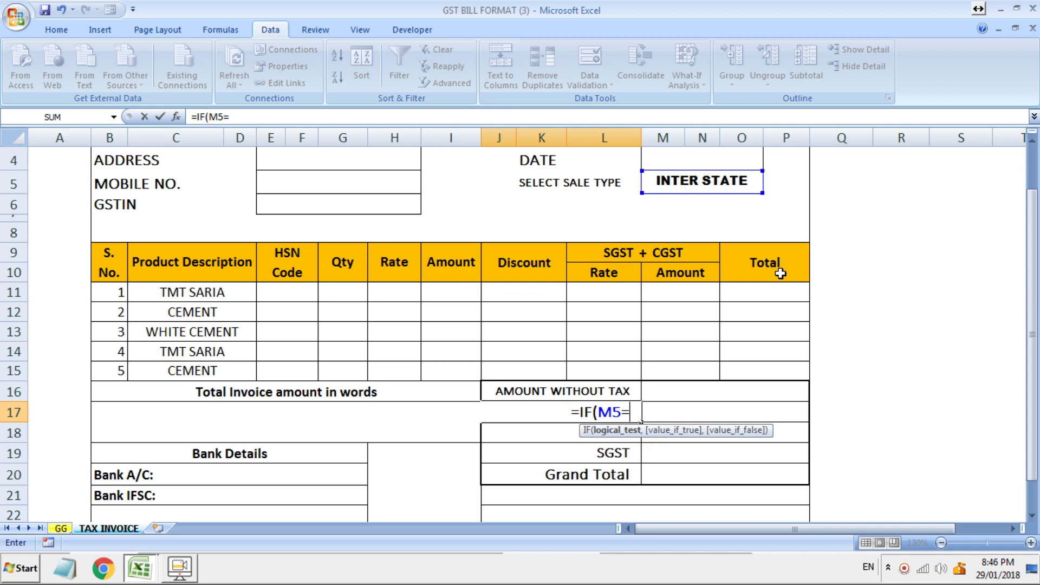
text(")
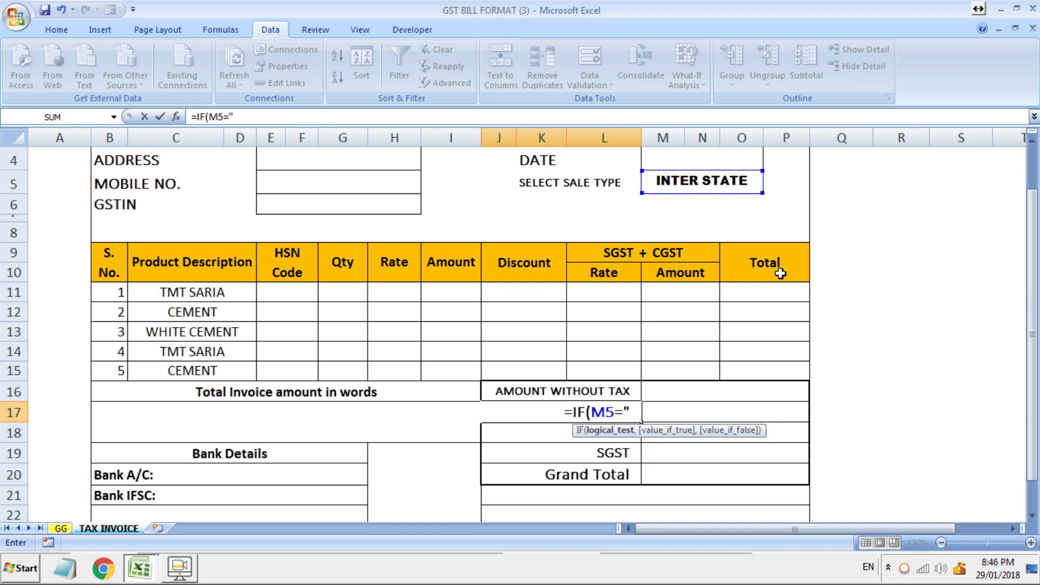
text(INTER)
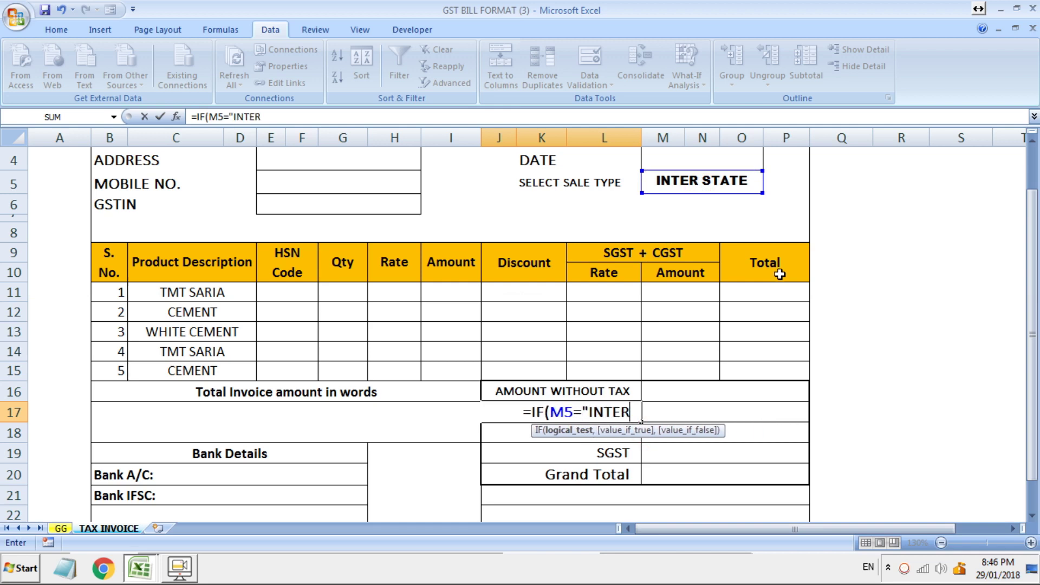
text(S)
key(BackSpace)
text(STATE)
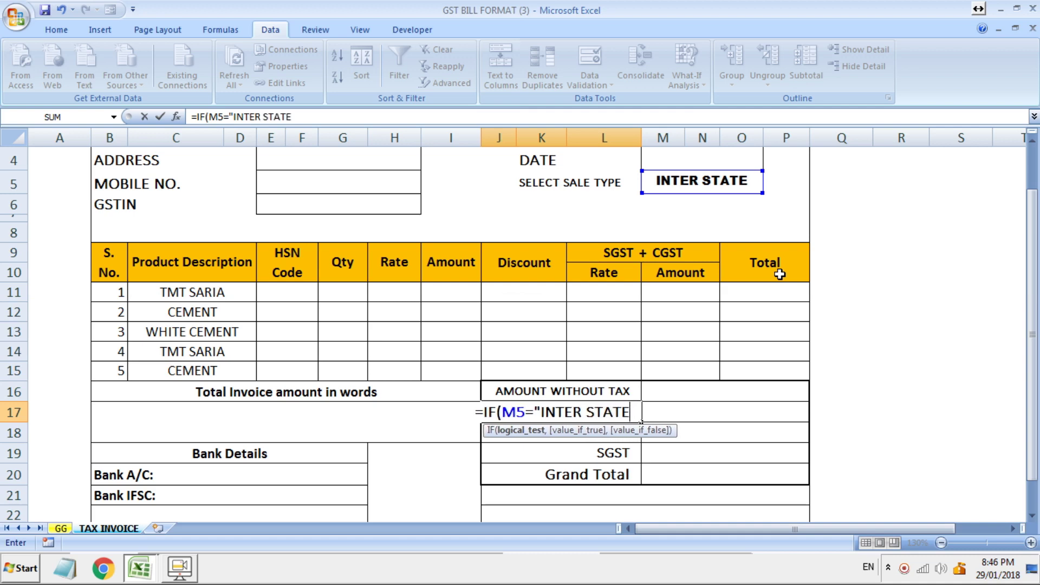
text(")
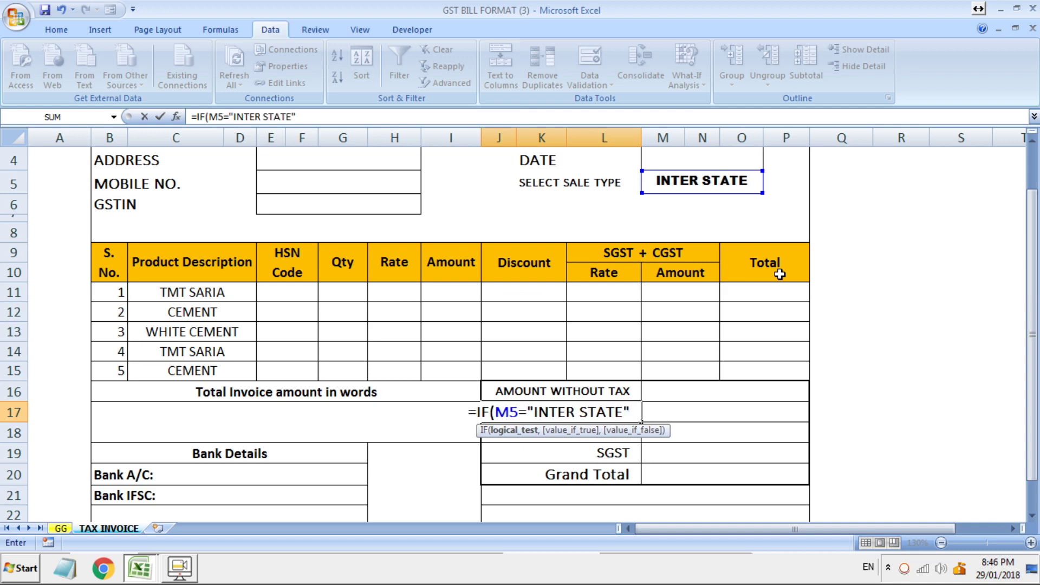
text(,)
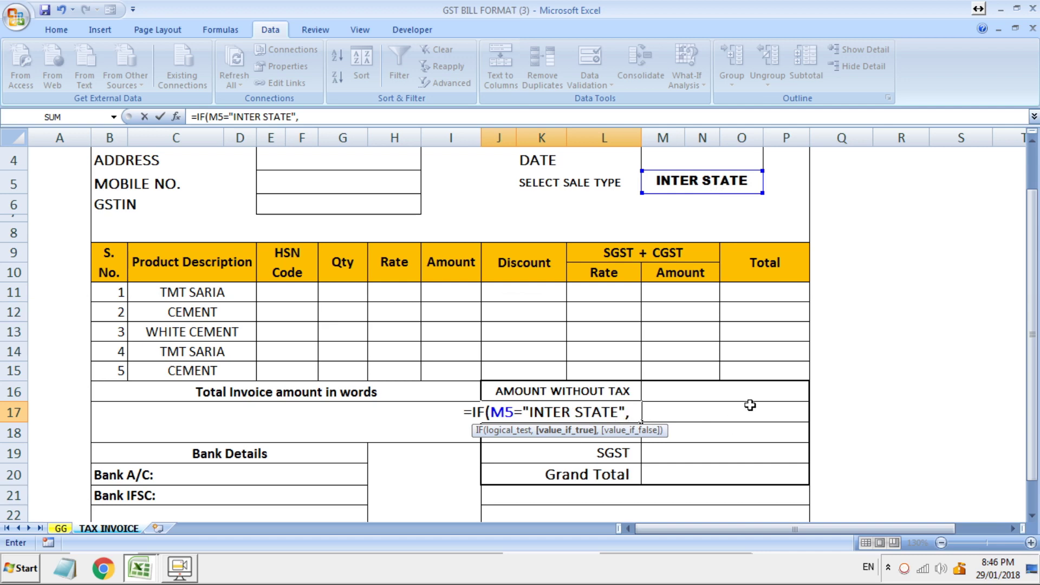
text(IG)
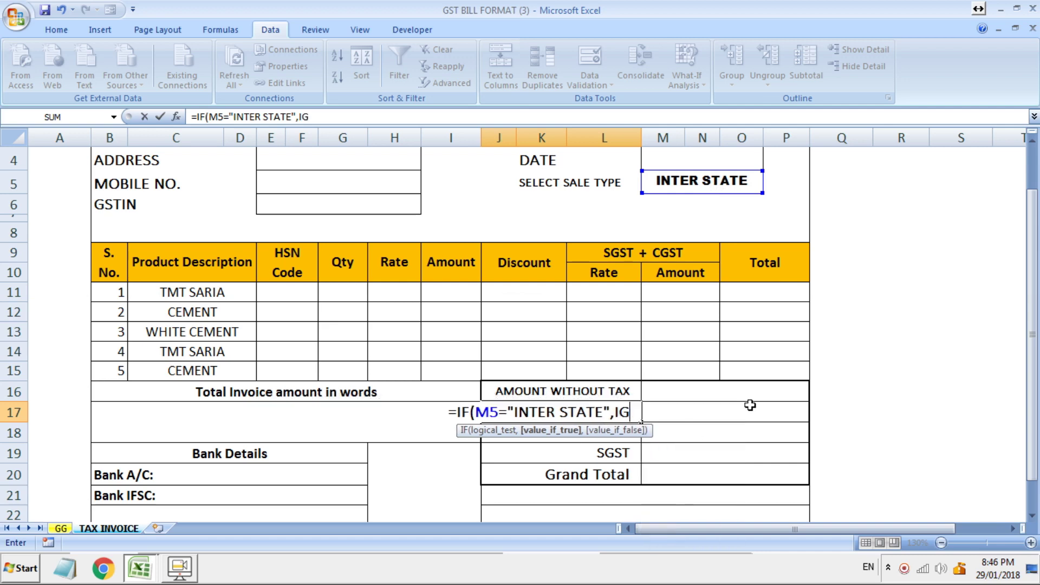
text(ST)
key(BackSpace)
key(BackSpace)
key(BackSpace)
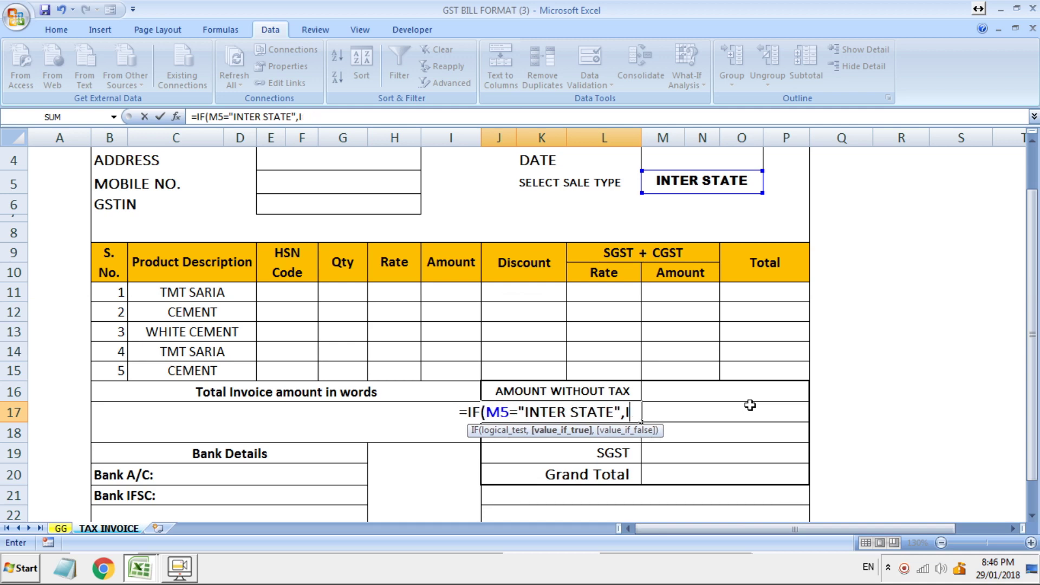
key(BackSpace)
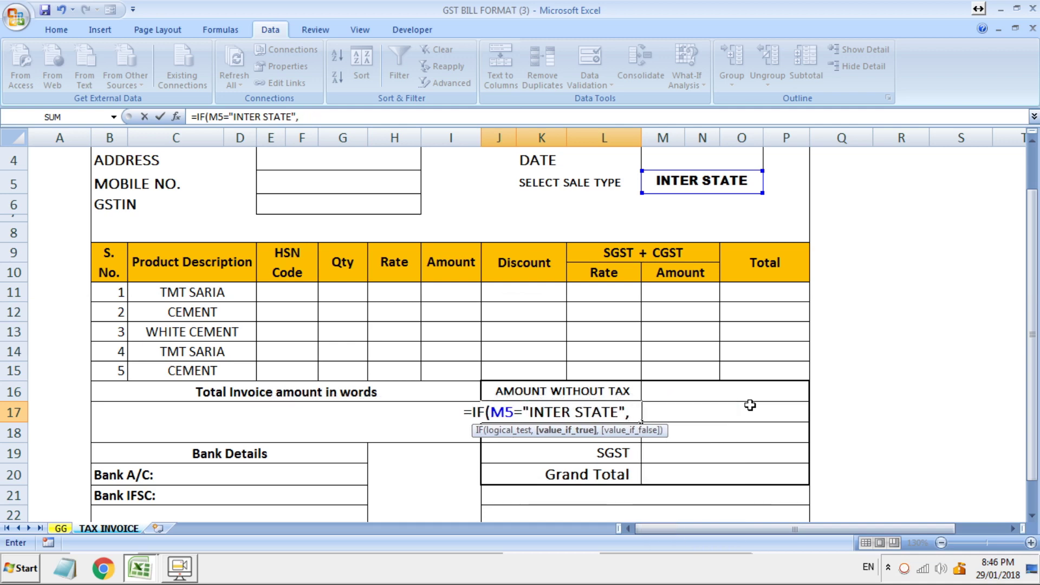
text("I)
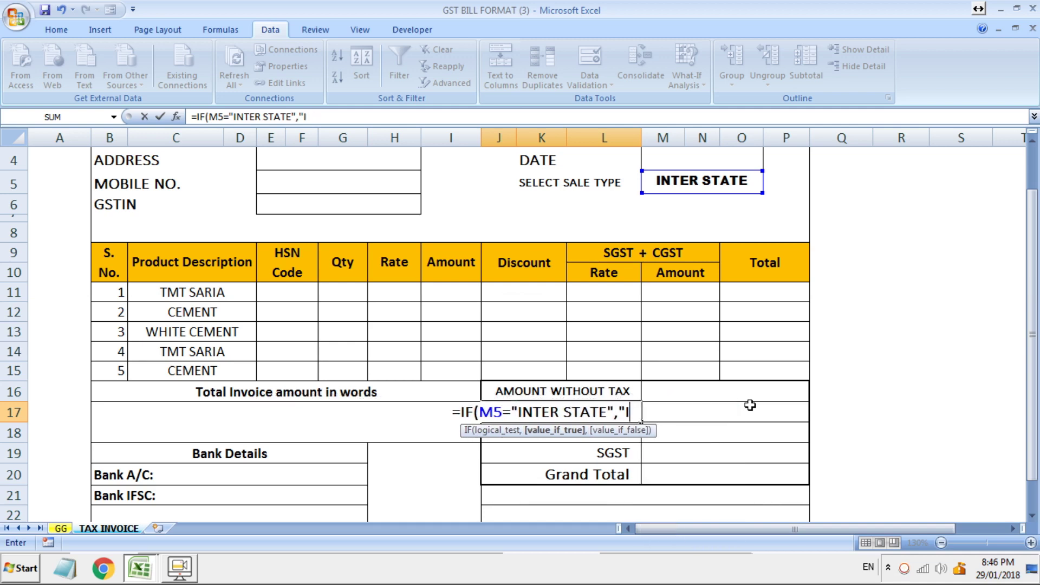
text(GST)
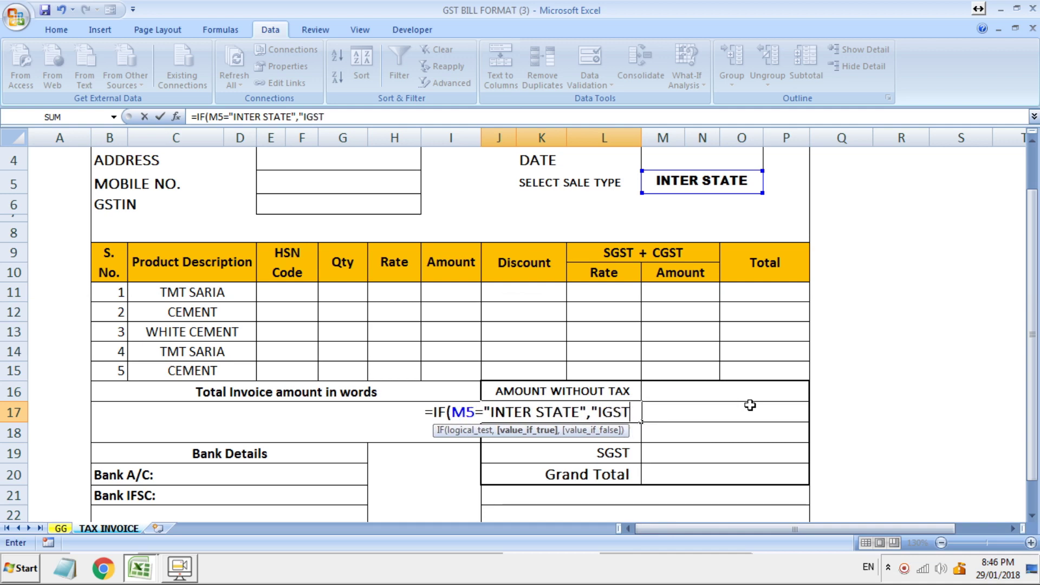
text(")
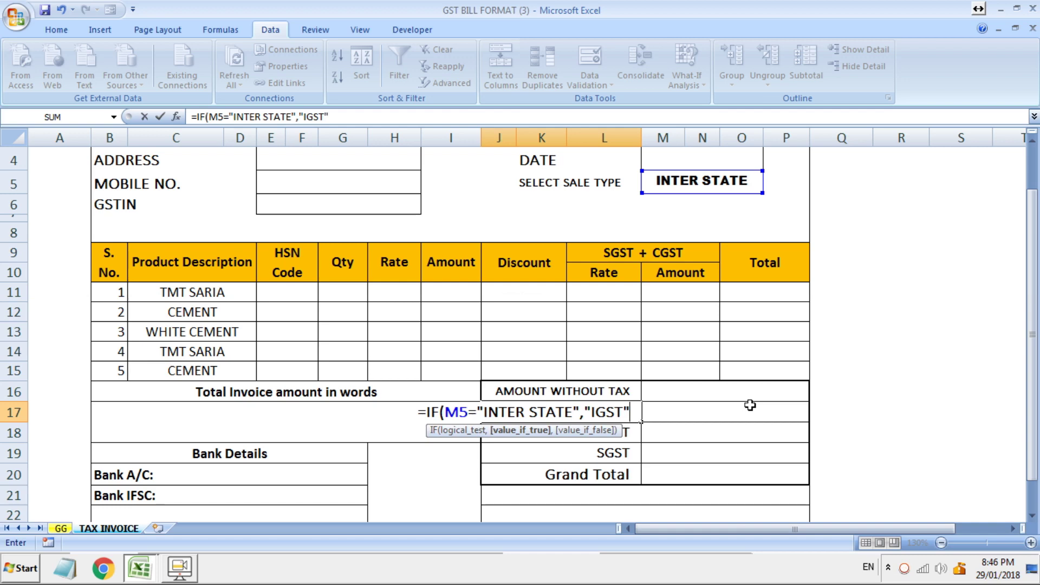
text(,)
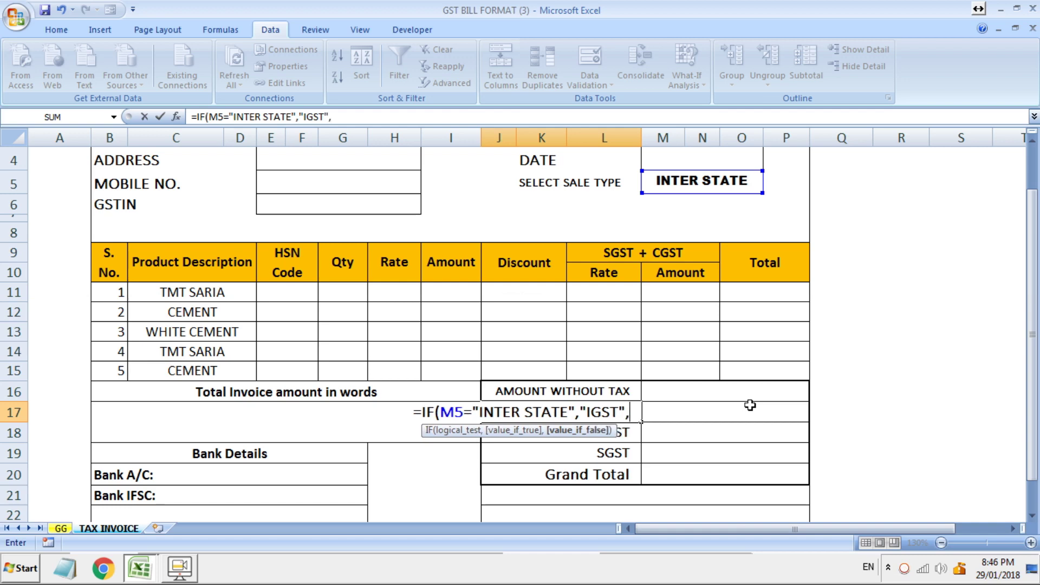
text("")
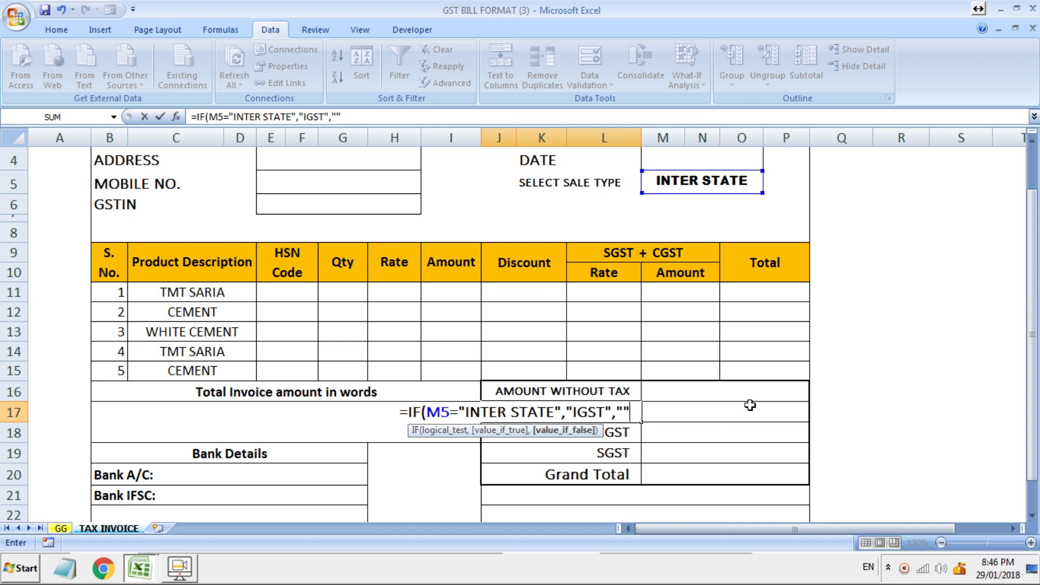
text())
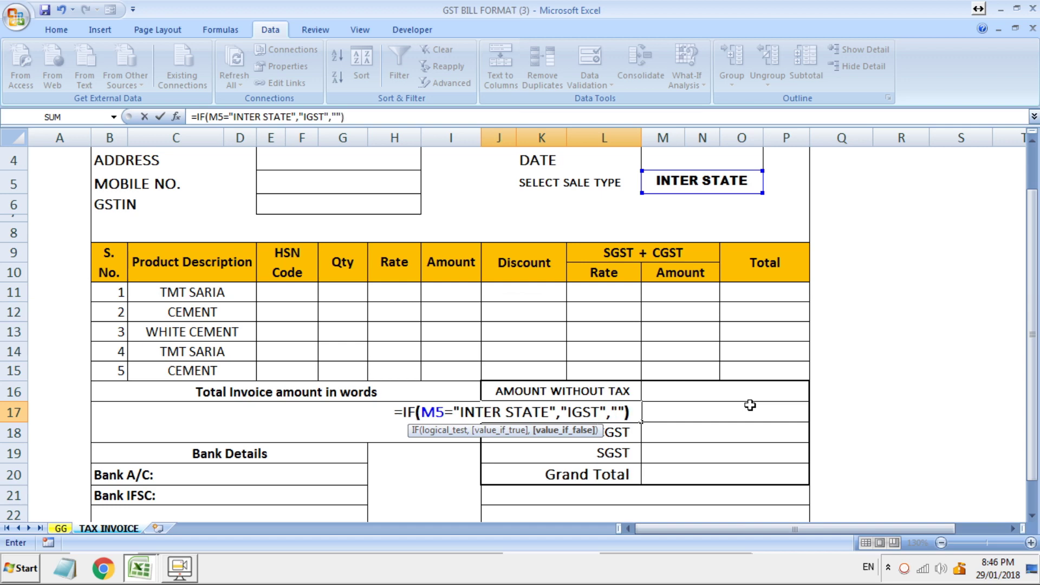
key(Return)
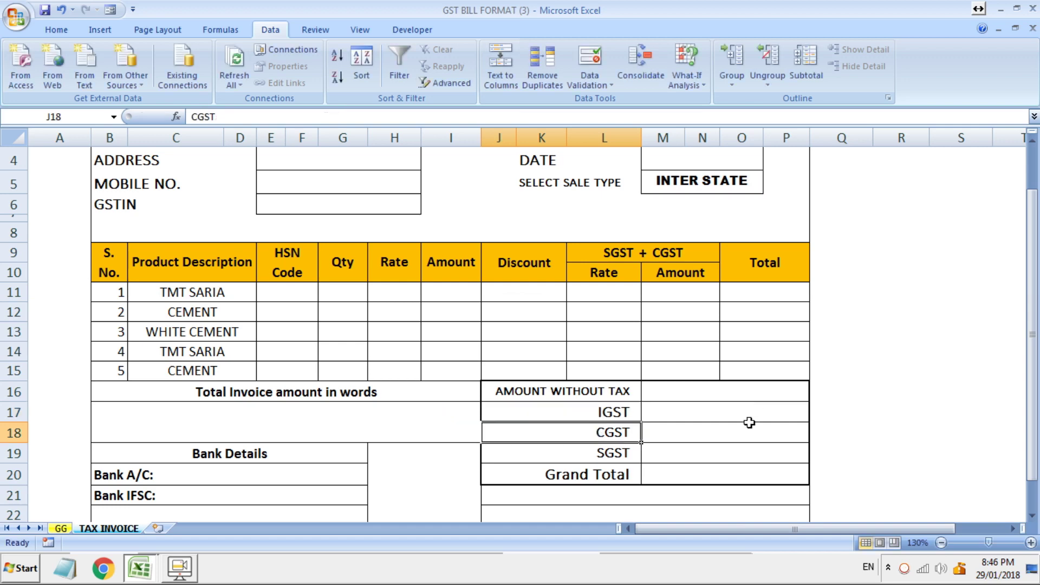
click(707, 179)
click(769, 186)
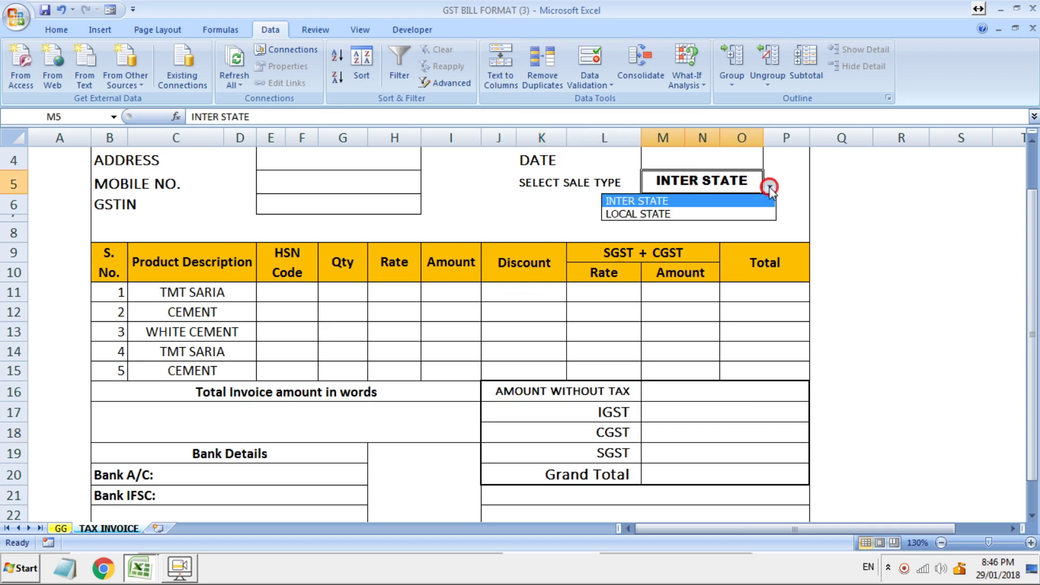
click(752, 216)
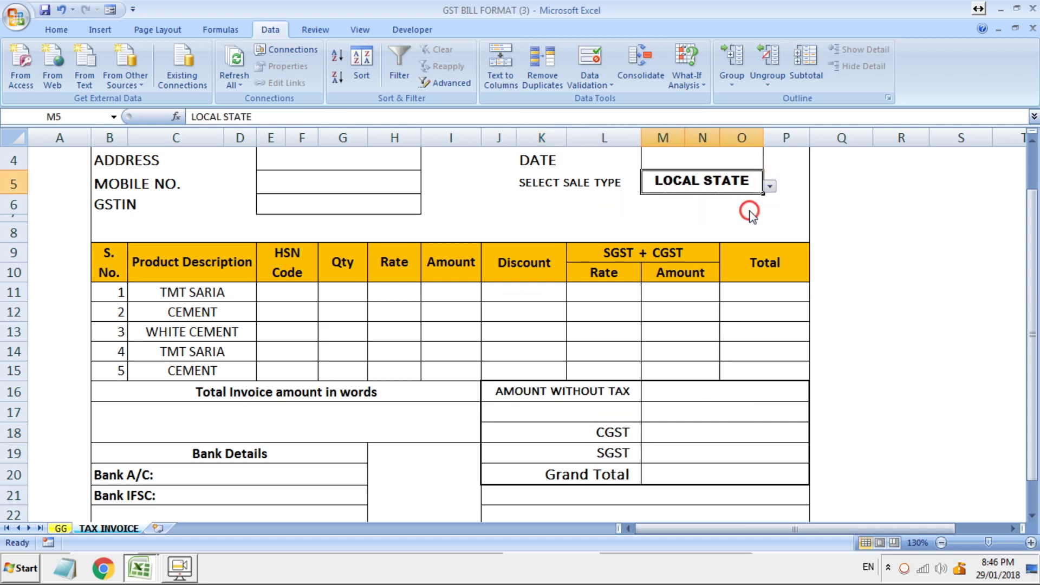
click(772, 194)
click(719, 180)
click(770, 186)
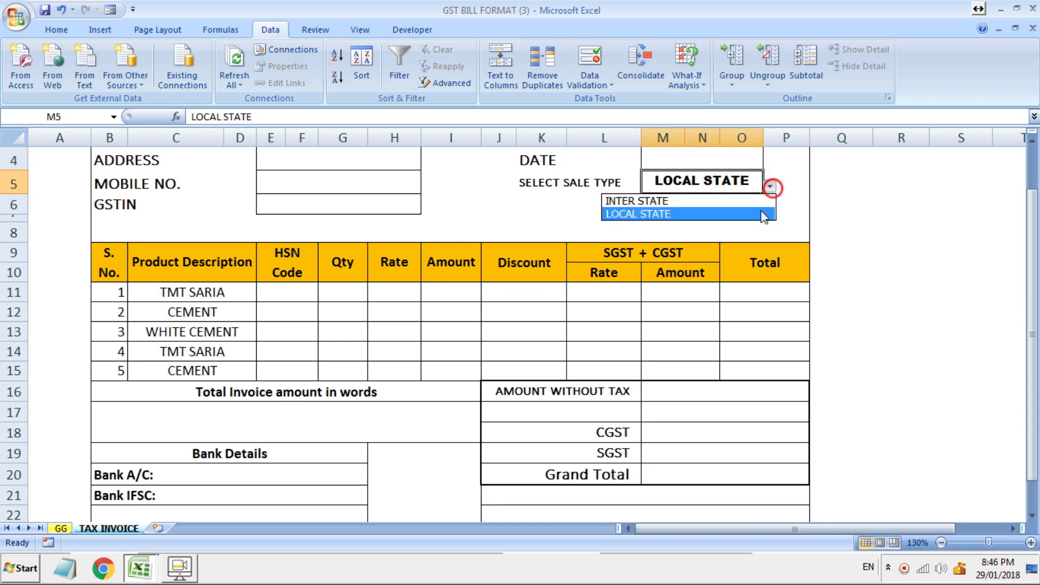
click(733, 201)
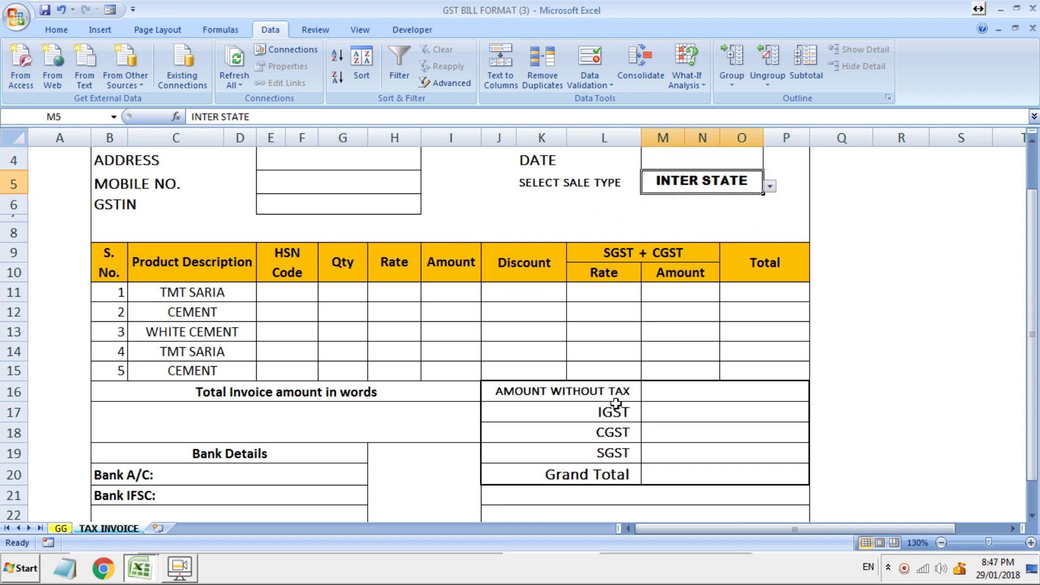
drag(598, 432, 603, 452)
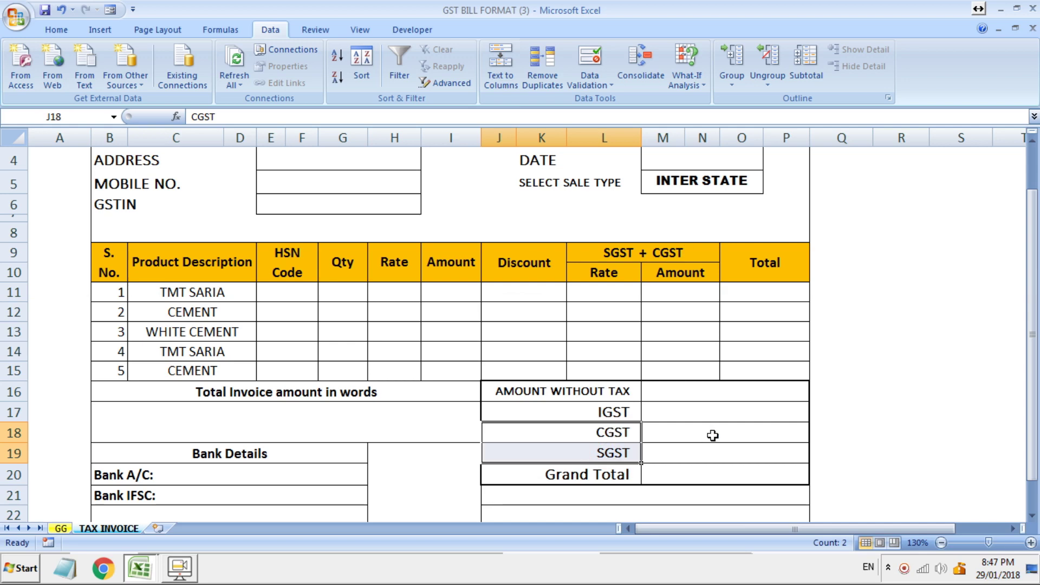
- Start replacing the CGST label in J18 with an IF formula testing M5 for LOCAL STATE
click(733, 413)
click(617, 437)
text(=)
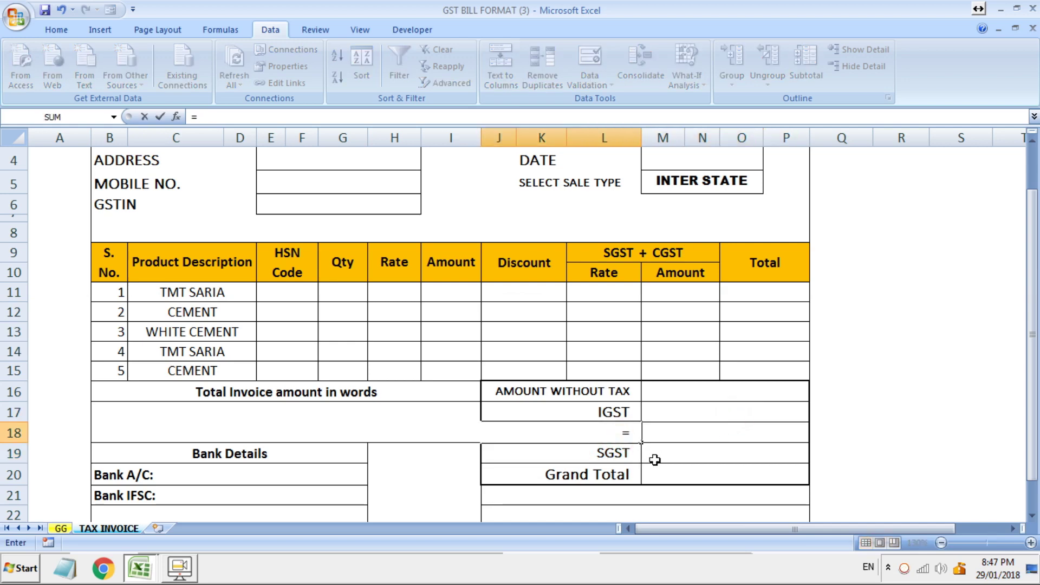
text(IF)
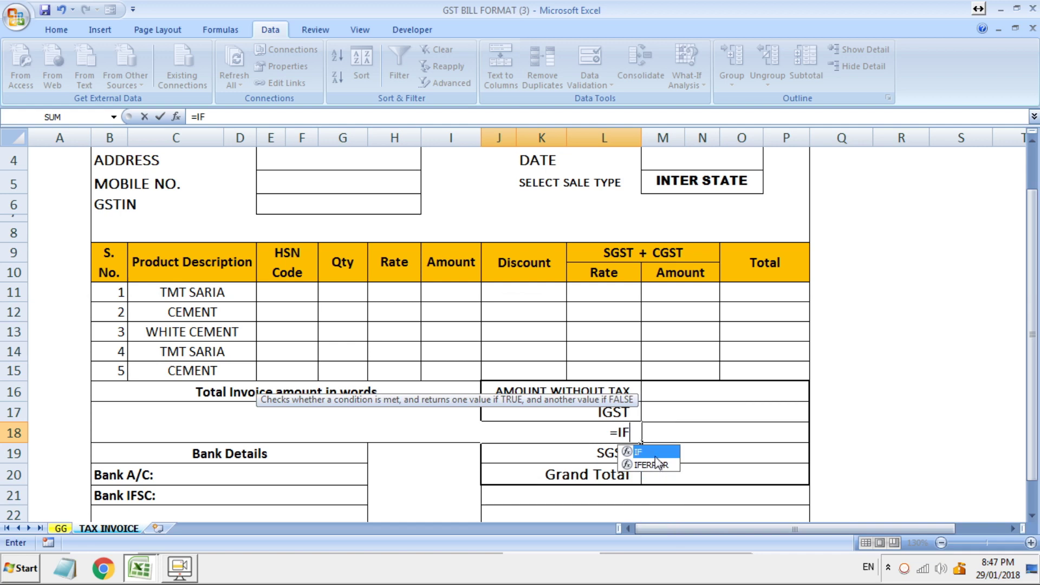
text(()
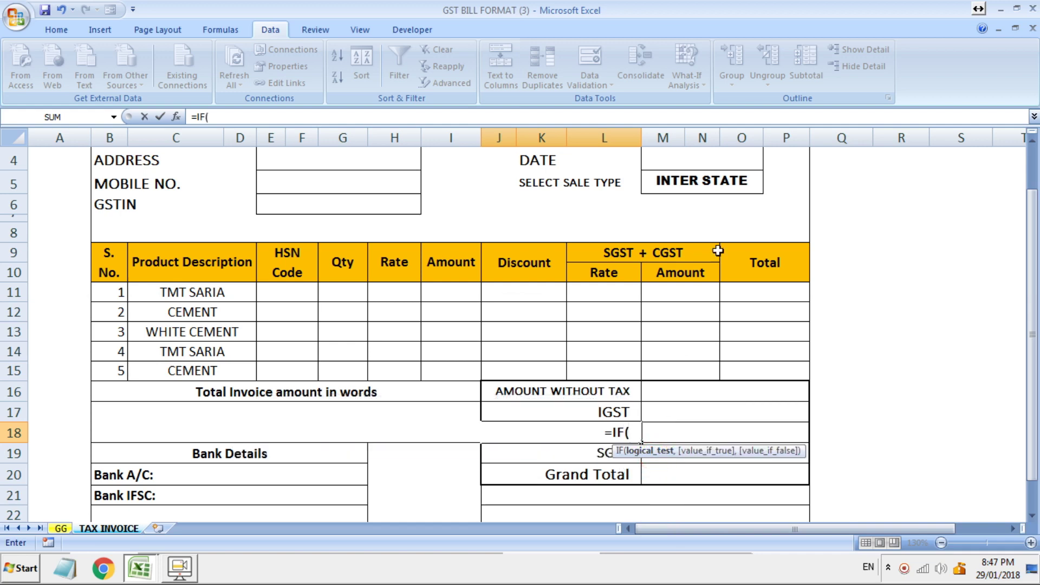
click(712, 184)
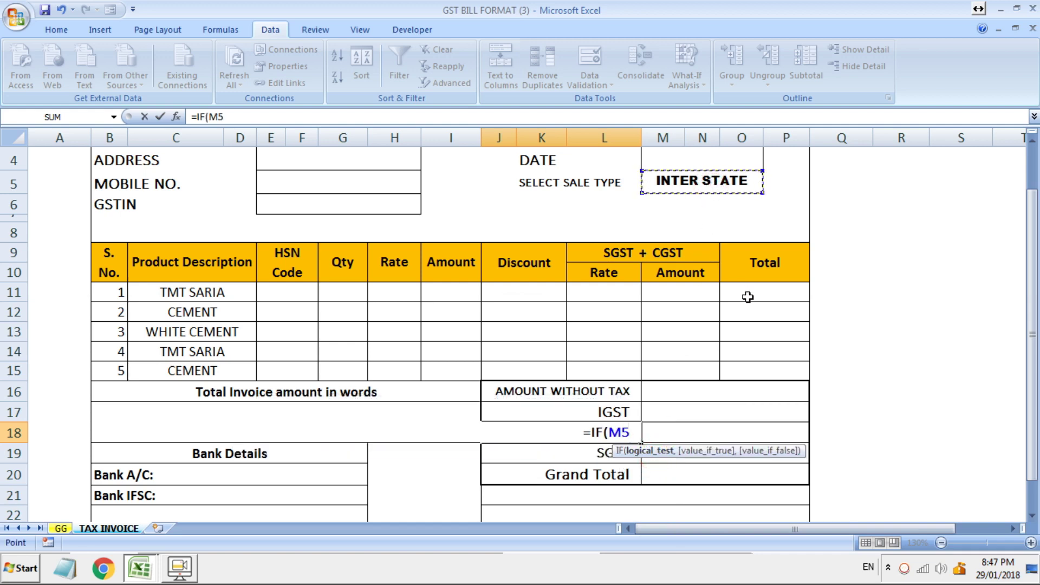
text(=)
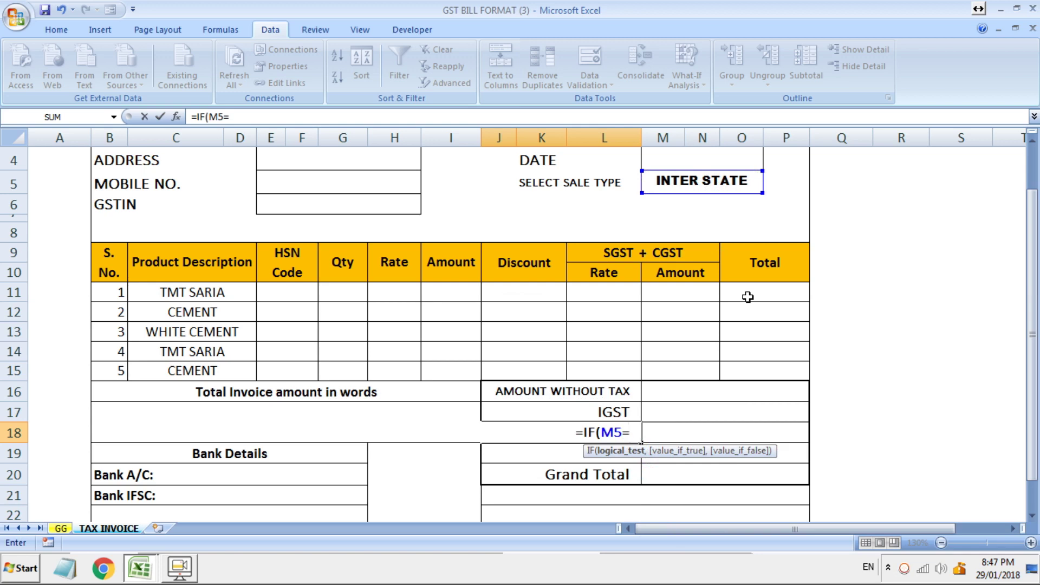
text(STA)
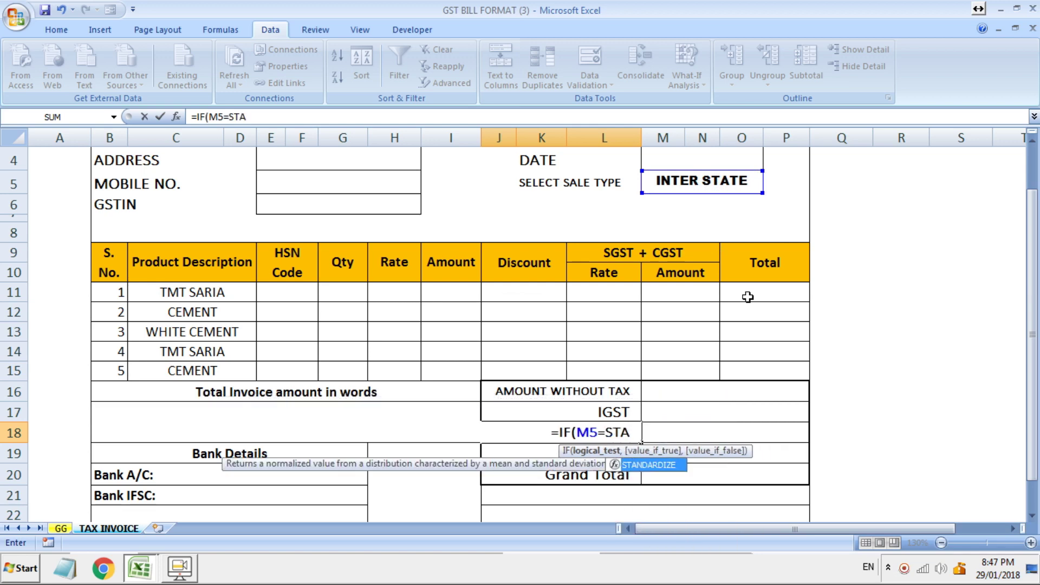
key(BackSpace)
key(BackSpace)
key(BackSpace)
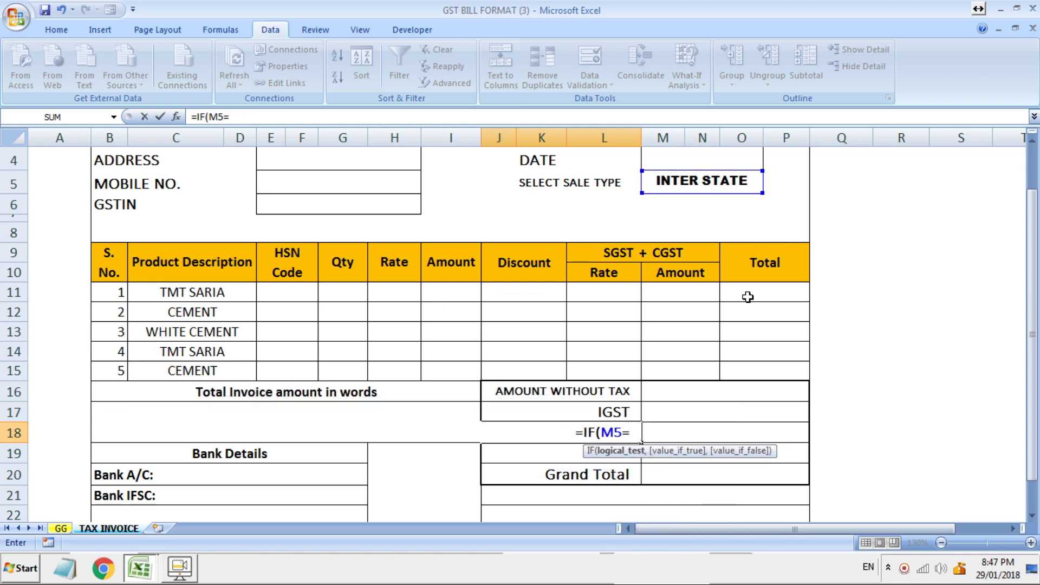
text(LOCAL )
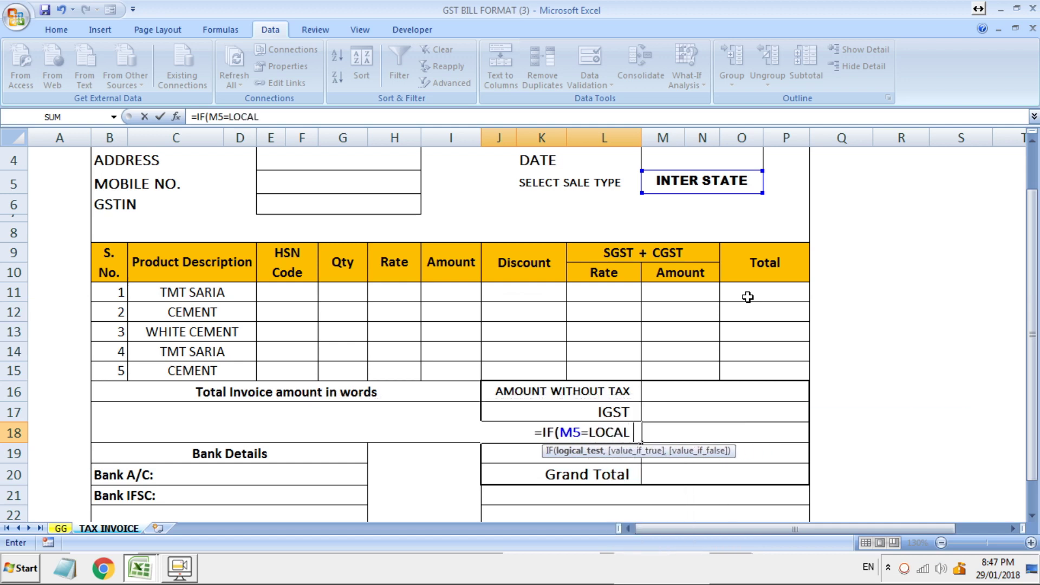
text(STATE)
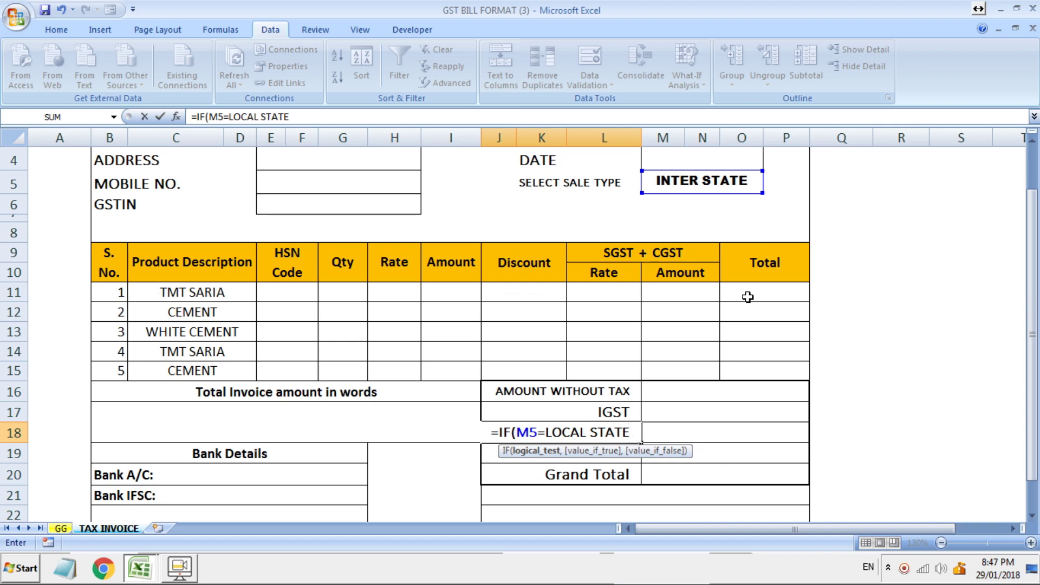
text(")
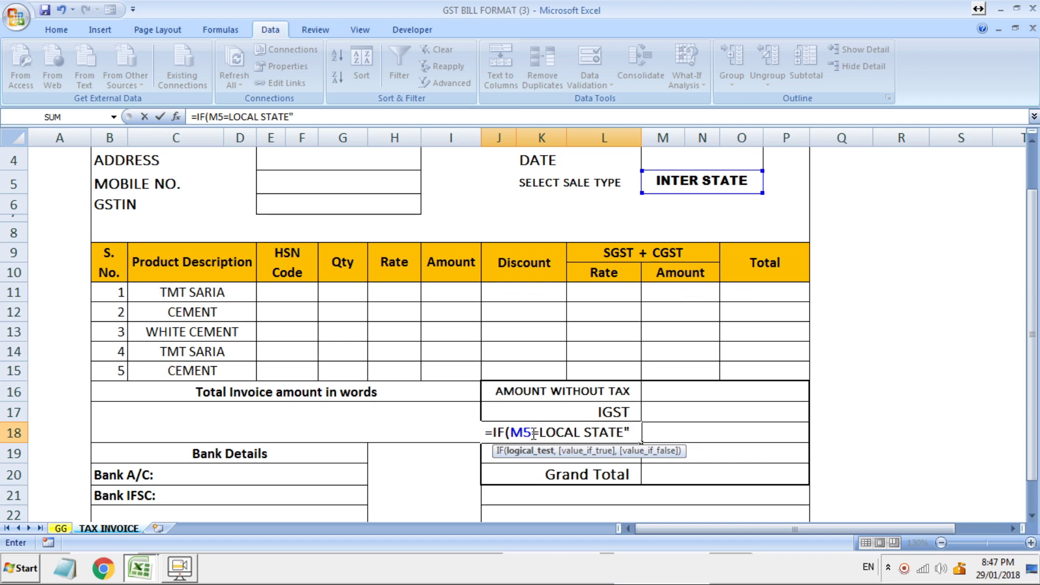
- Fix the quotes so J18 reads =IF(M5="LOCAL STATE","CGST","") and commit it
click(539, 433)
text(")
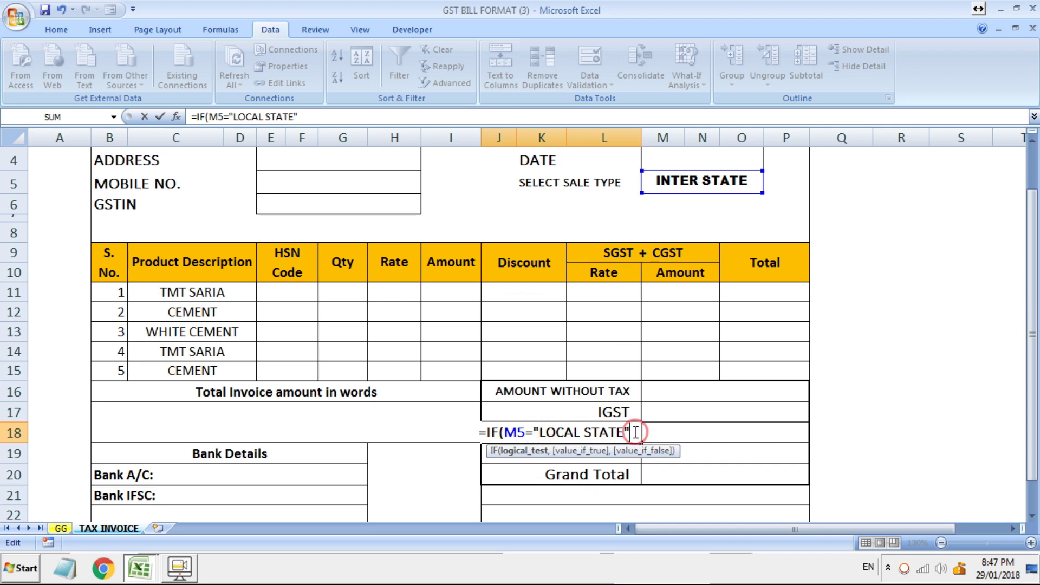
text(,)
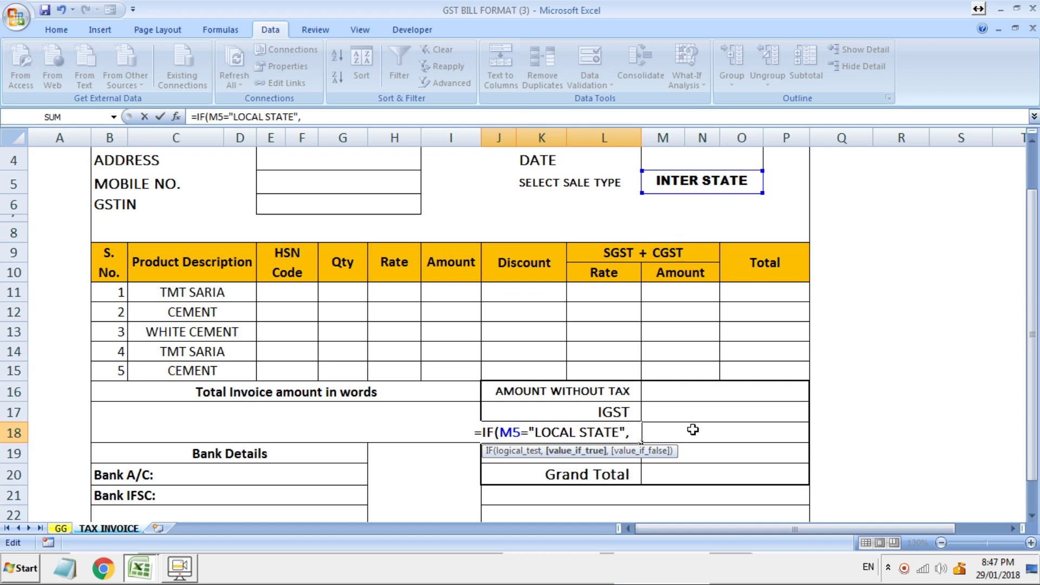
text(CGST)
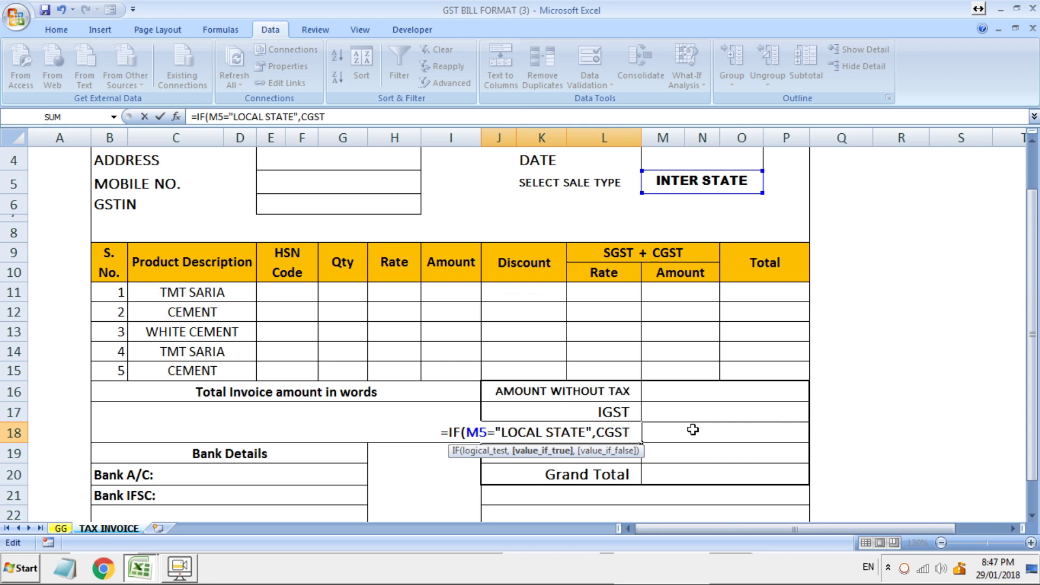
key(BackSpace)
key(BackSpace)
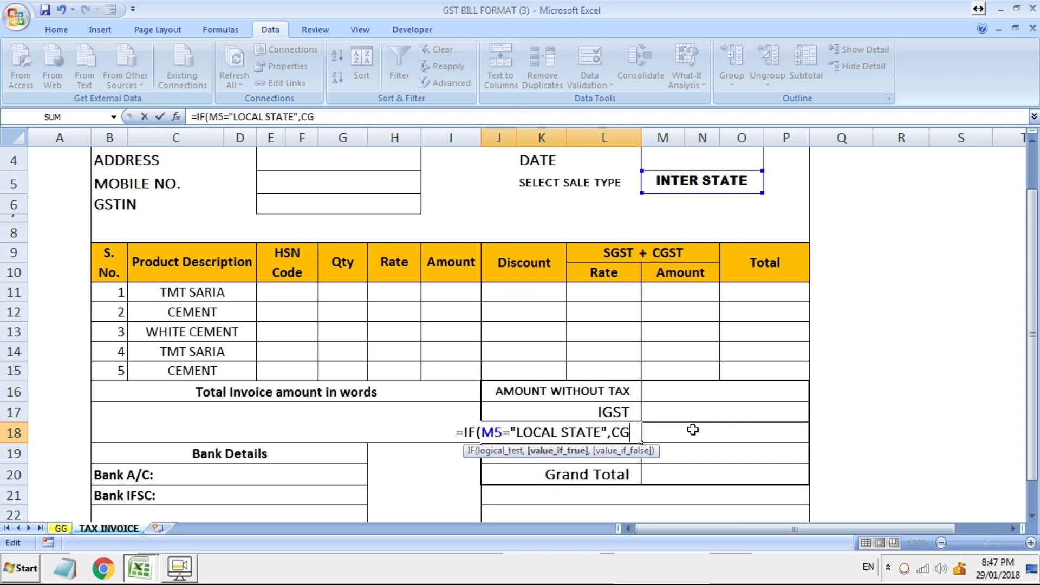
key(BackSpace)
key(BackSpace)
text(")
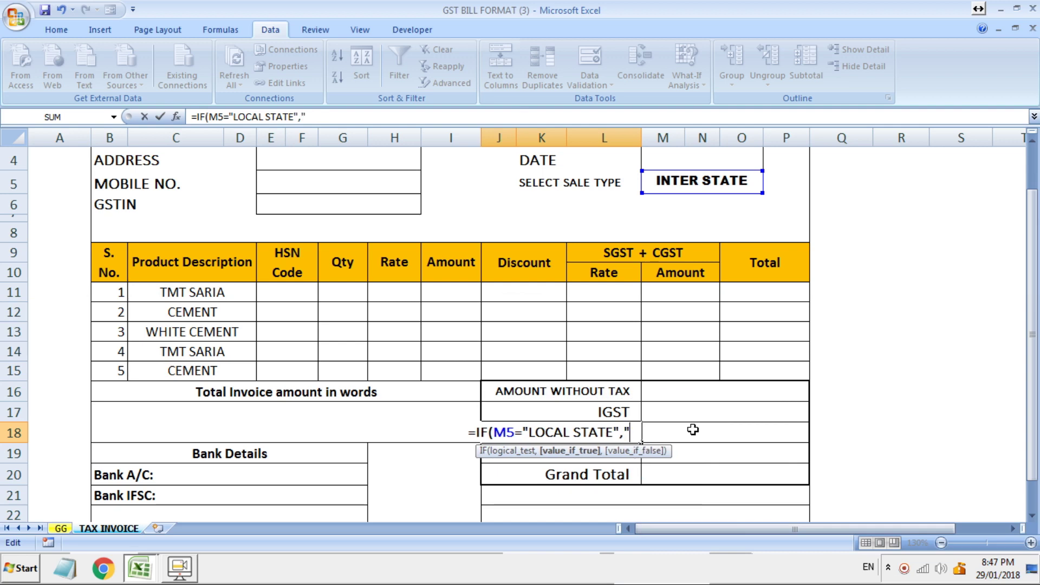
text(CGST)
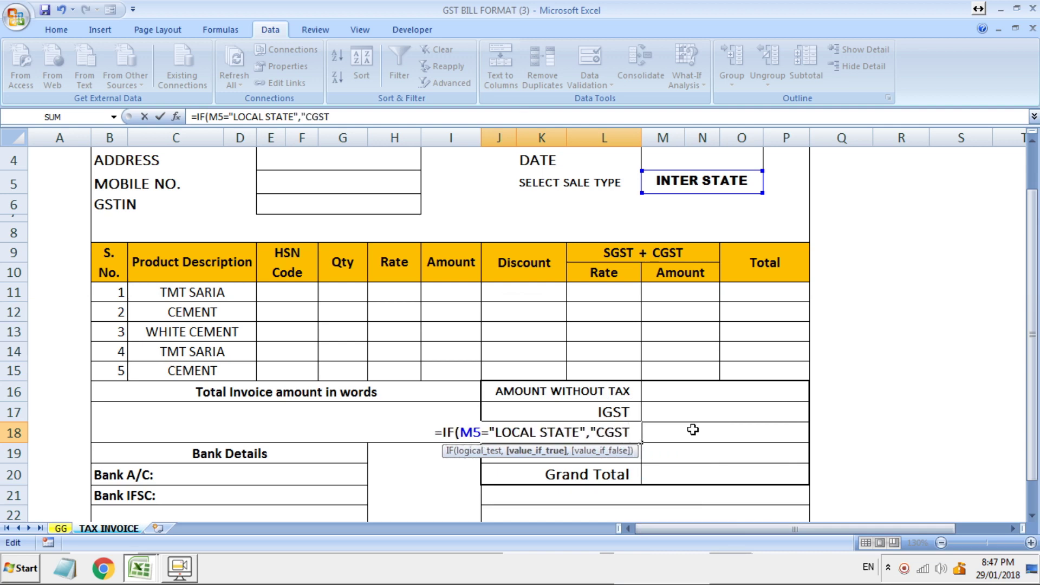
text(")
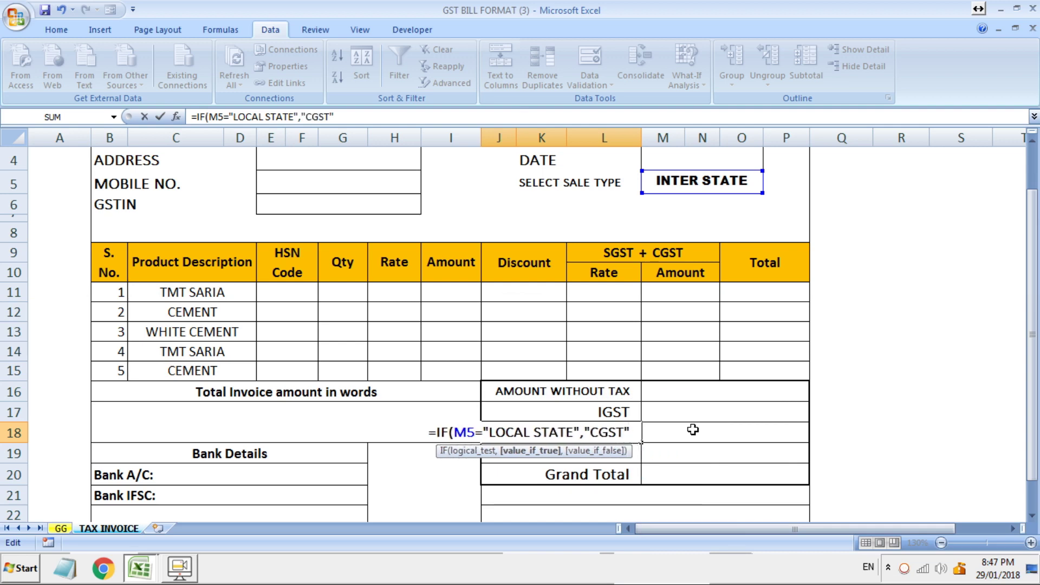
text(,)
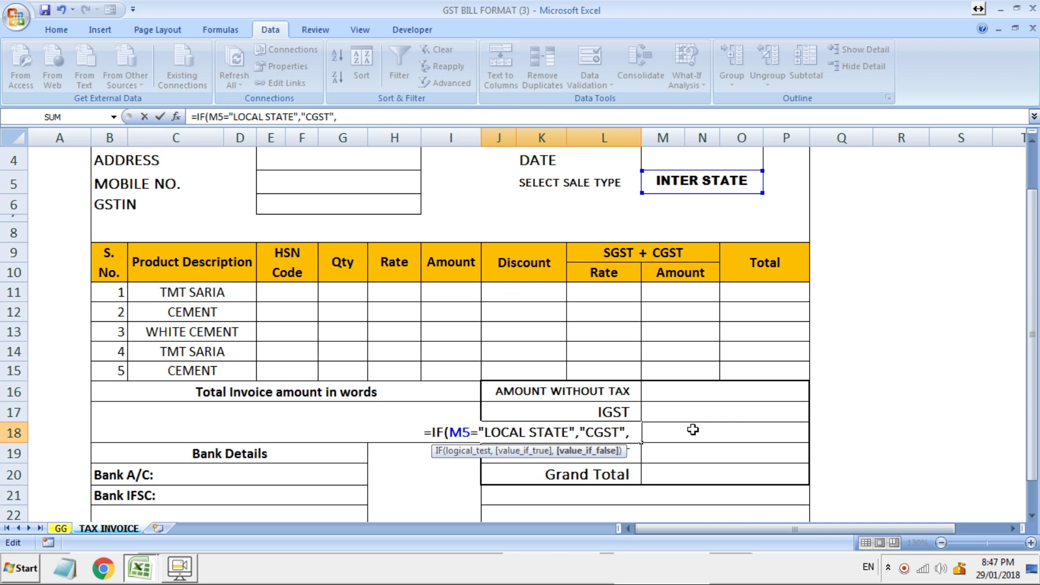
text("")
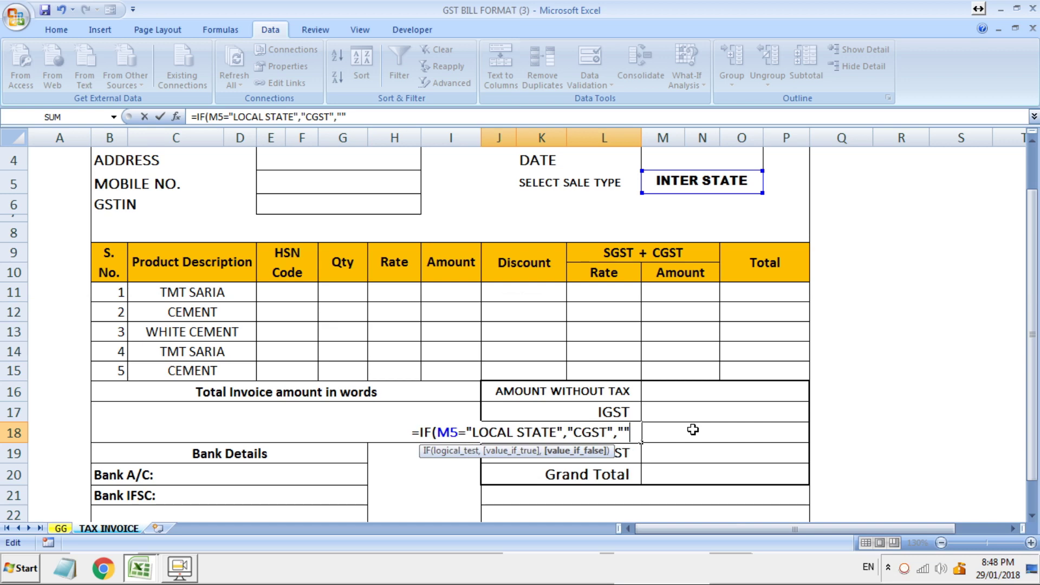
text())
key(Return)
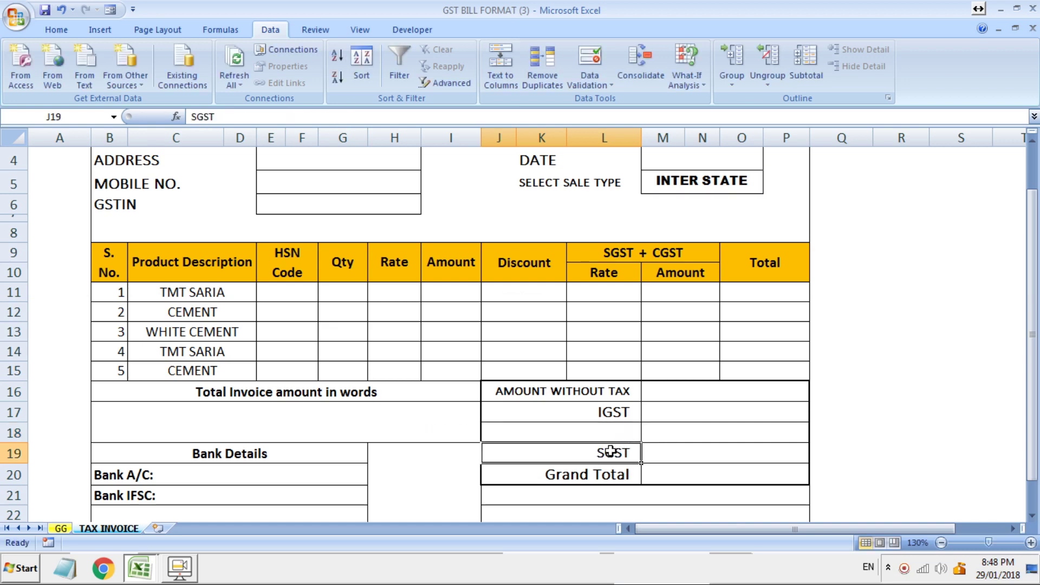
- Begin the J19 formula with an IF test of M5 against "LOCAL STATE"
text(=I)
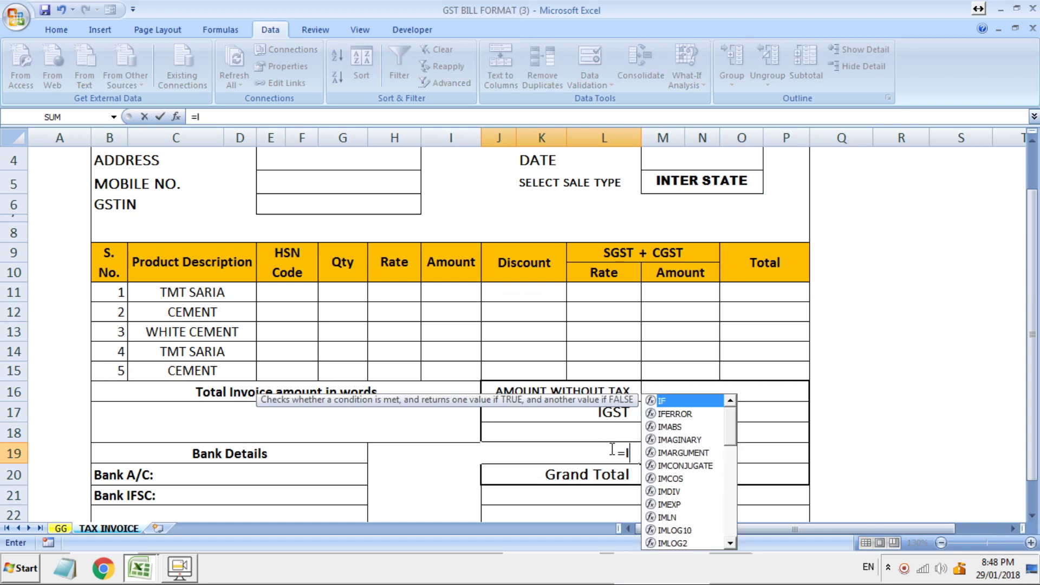
text(F)
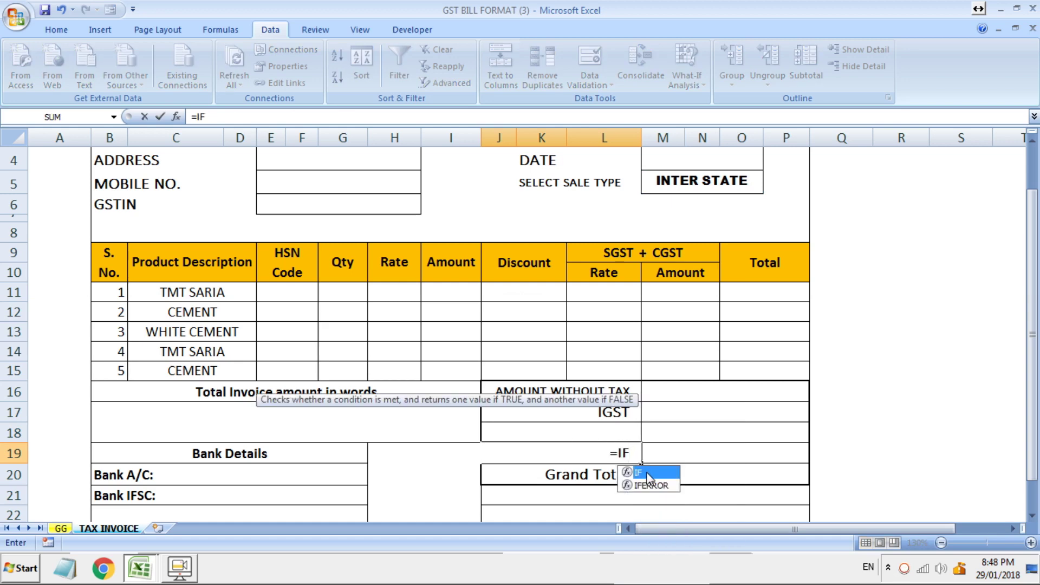
text(()
click(712, 185)
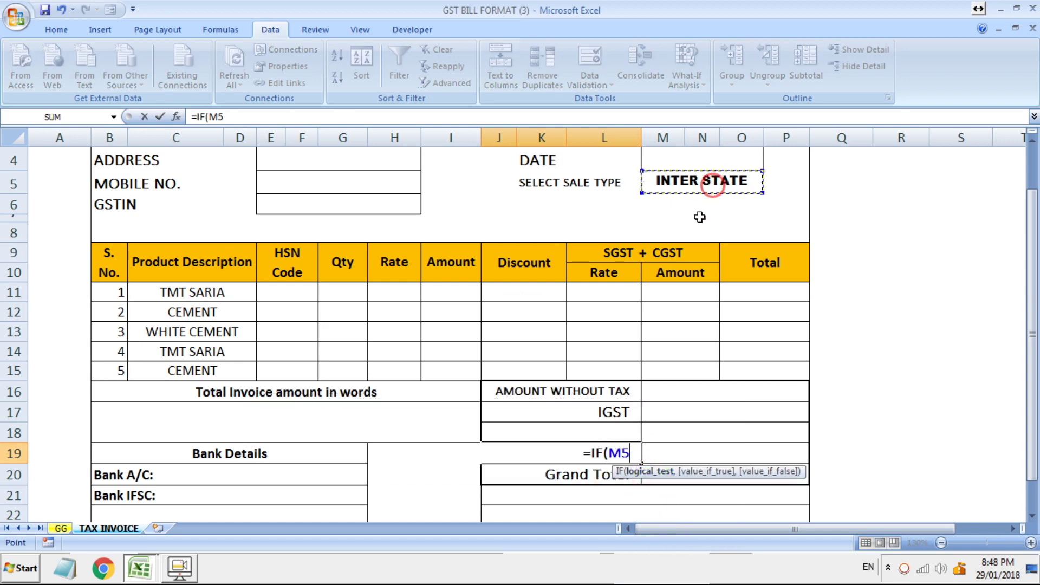
text(=)
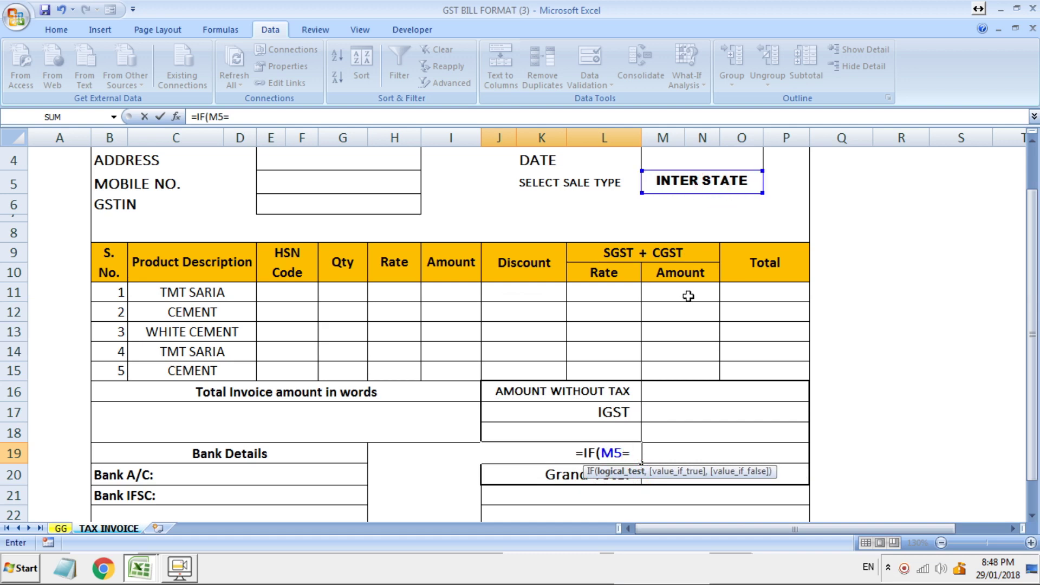
text(LO)
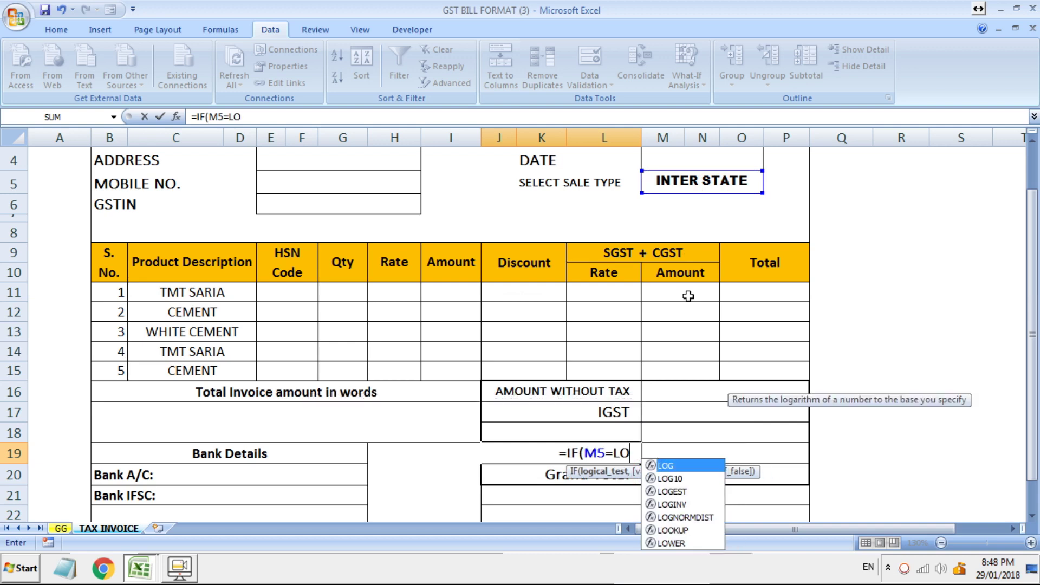
text(CAL S)
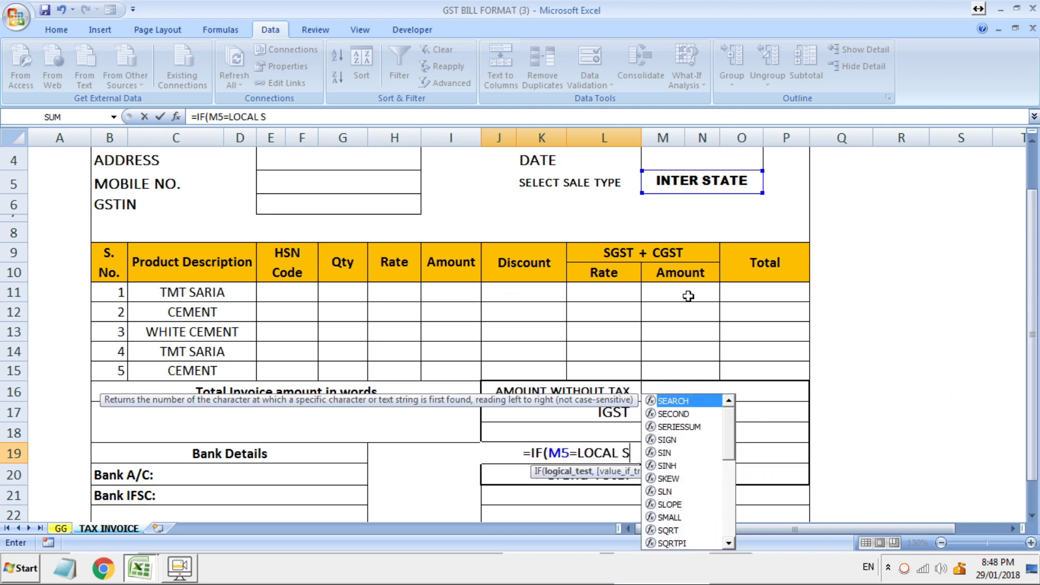
text(TATE)
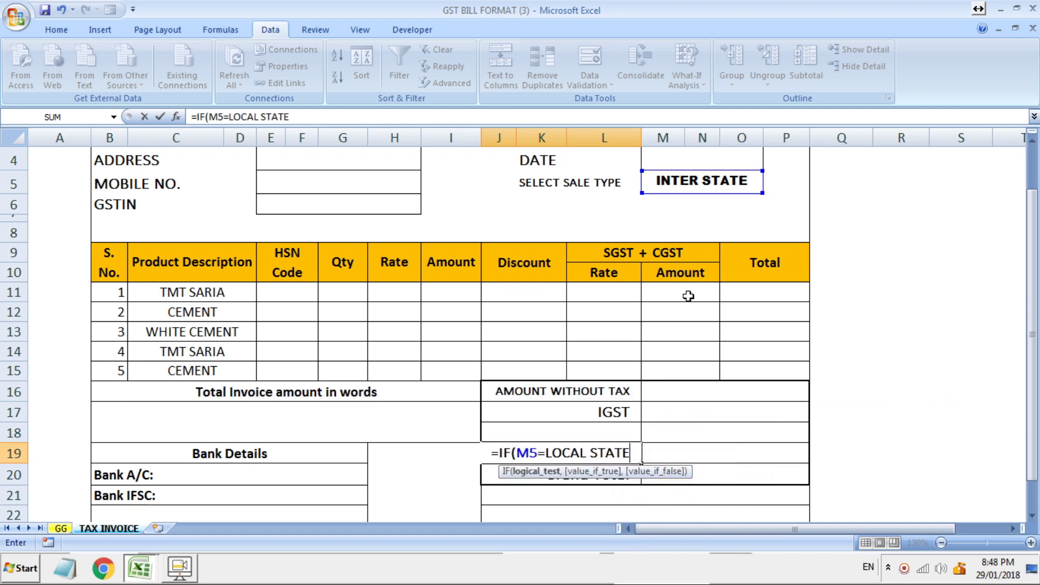
text(")
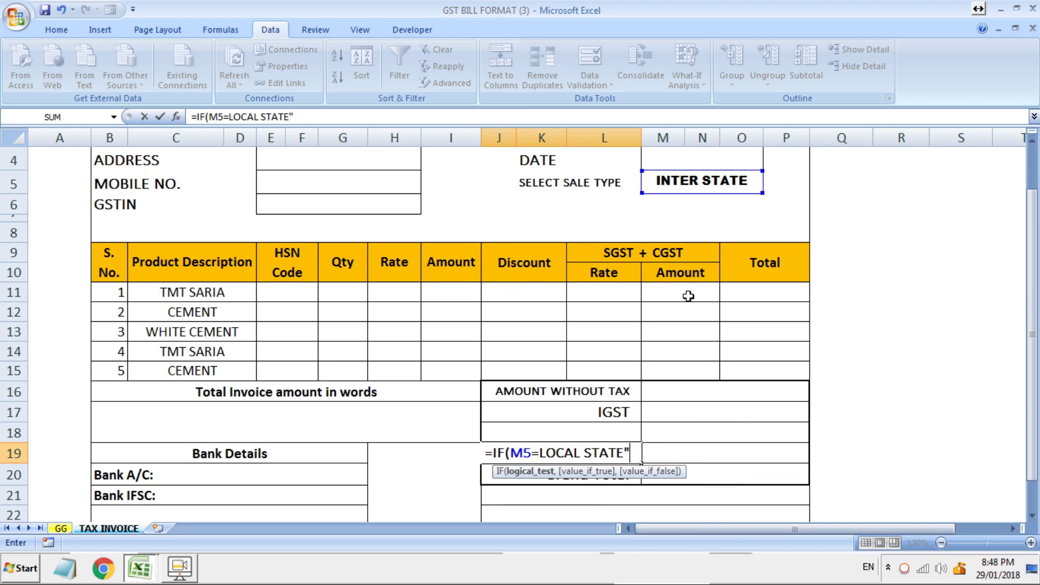
click(540, 452)
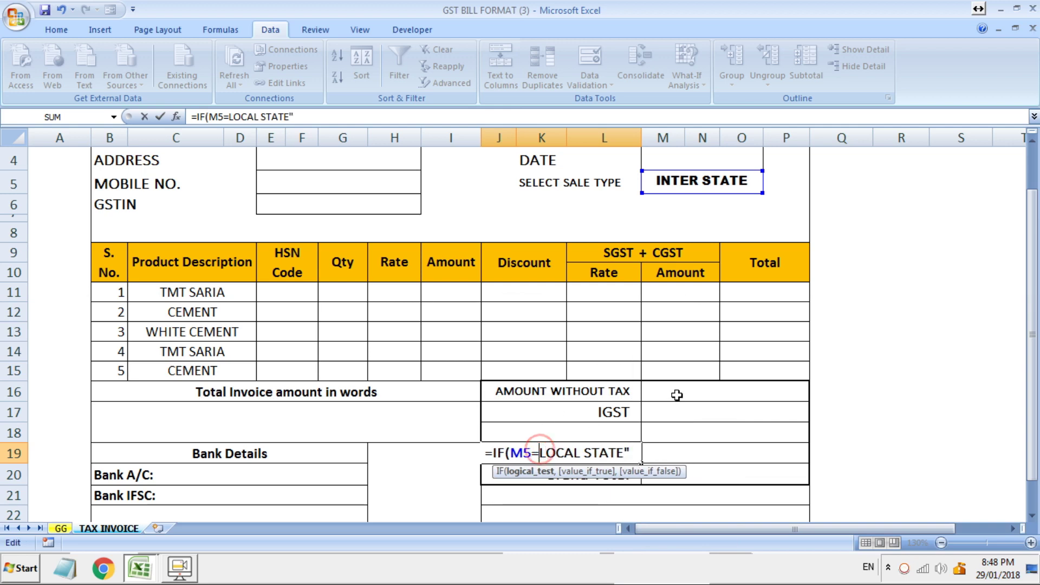
text(")
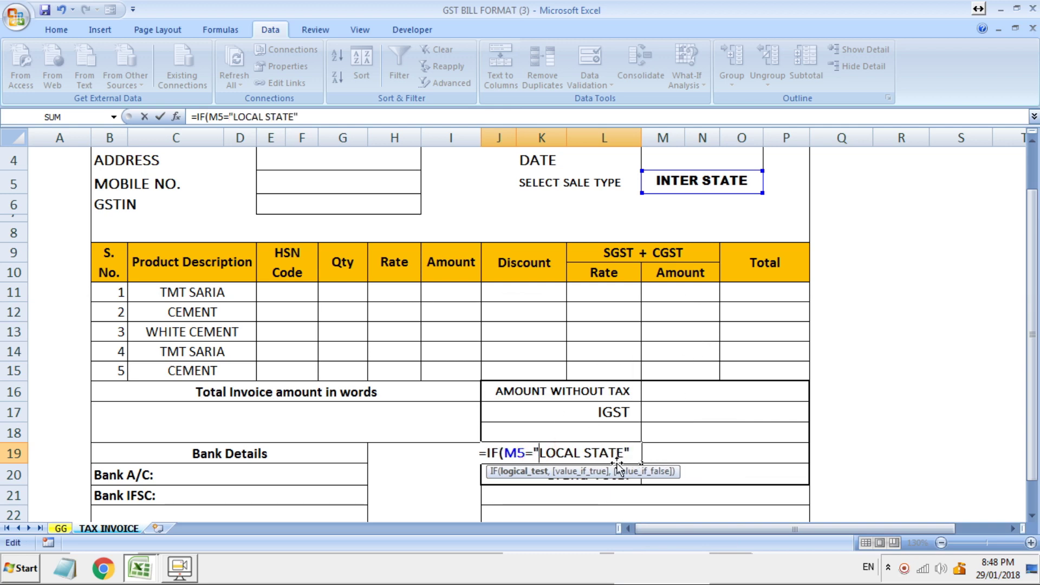
- Complete J19 as =IF(M5="LOCAL STATE","SGST",""), fixing the SGST quotes, and commit it
click(634, 453)
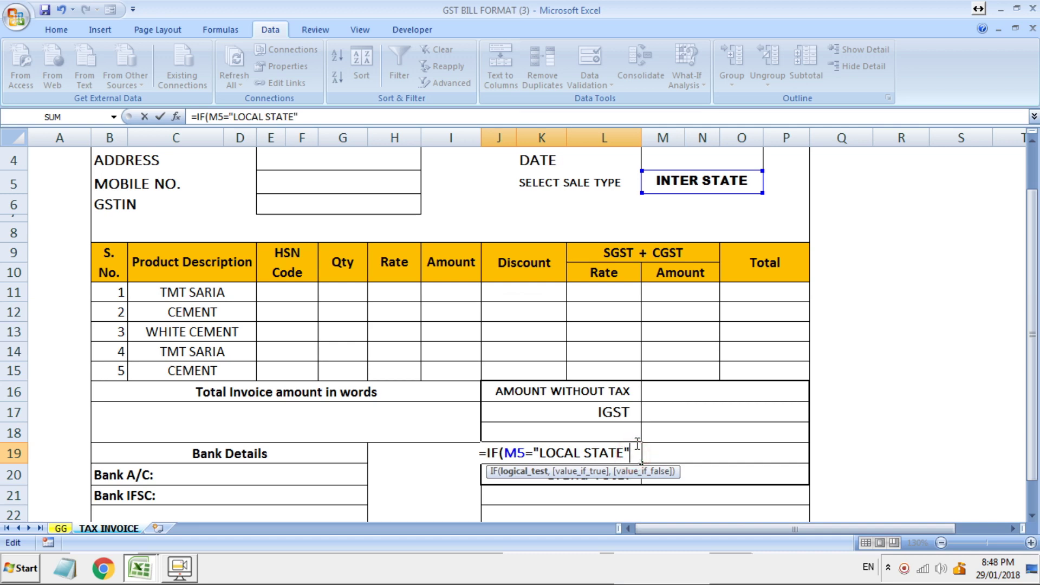
text(,)
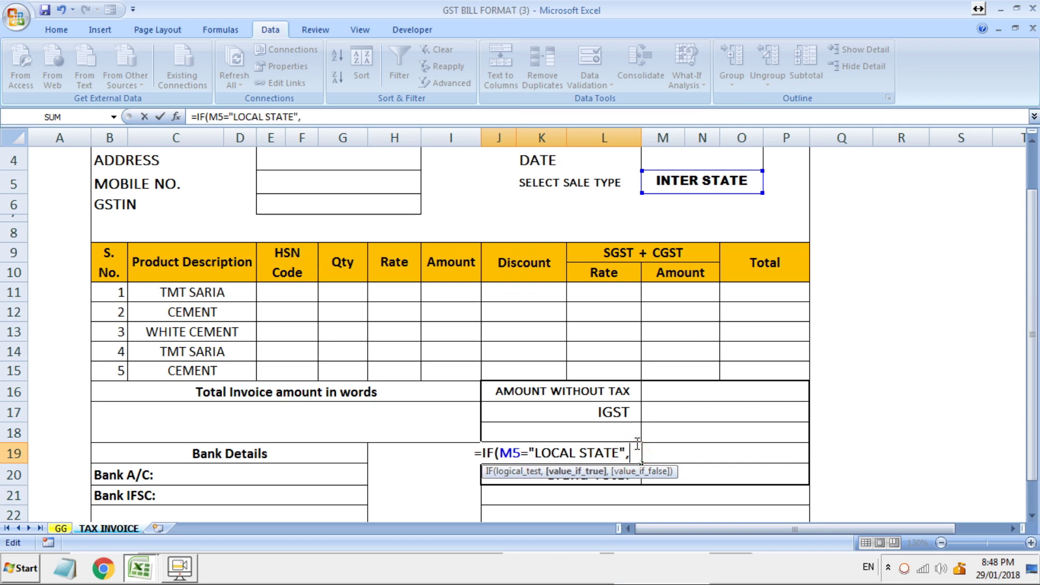
text(SGST)
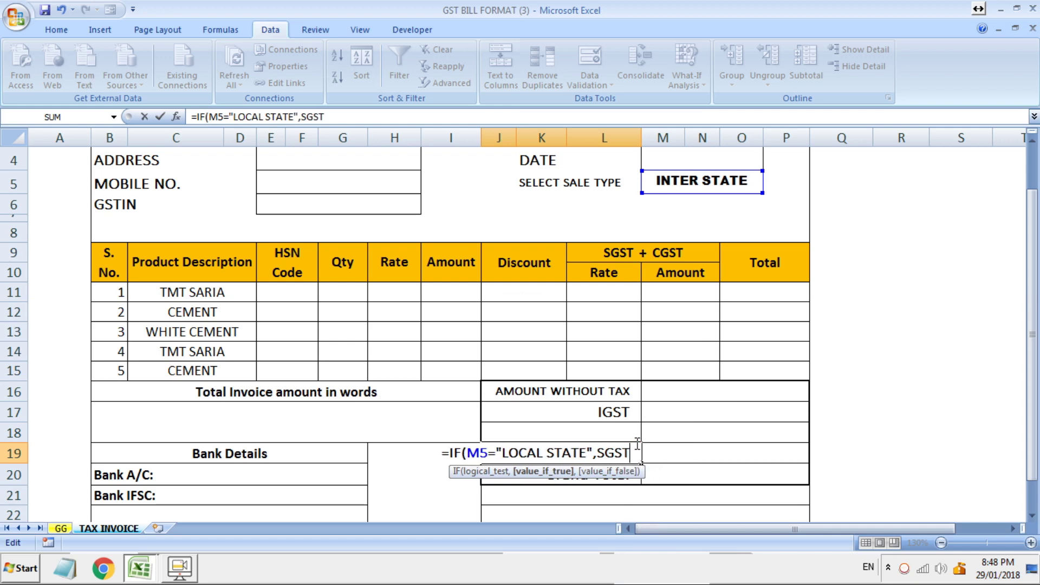
text(")
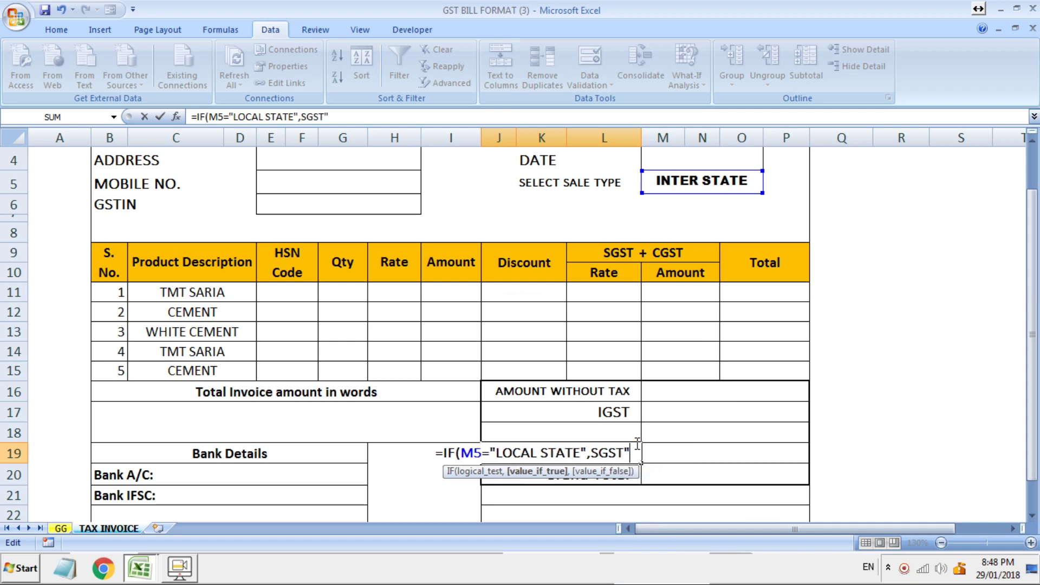
drag(591, 454, 598, 454)
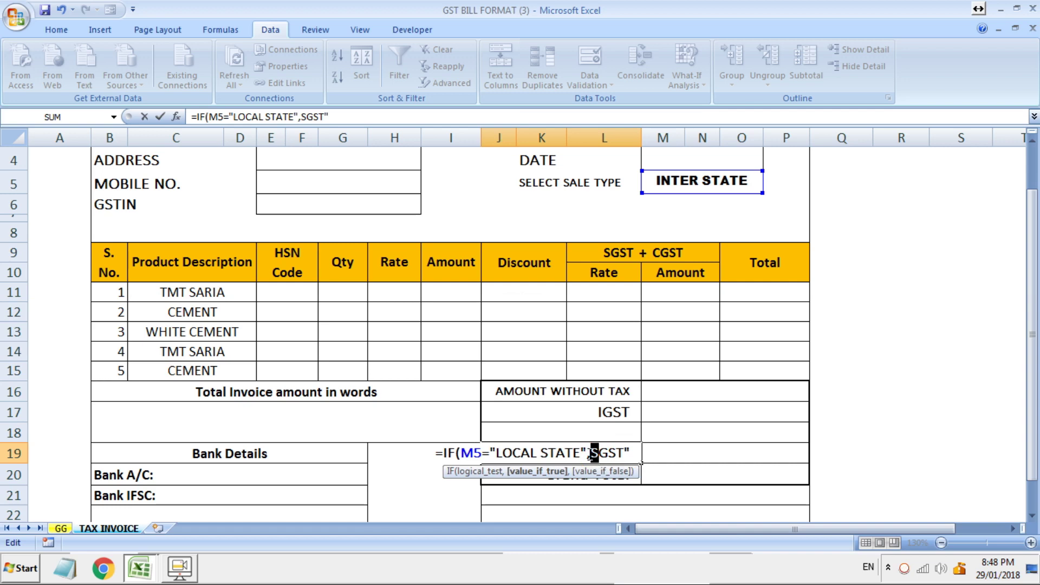
click(588, 453)
text(")
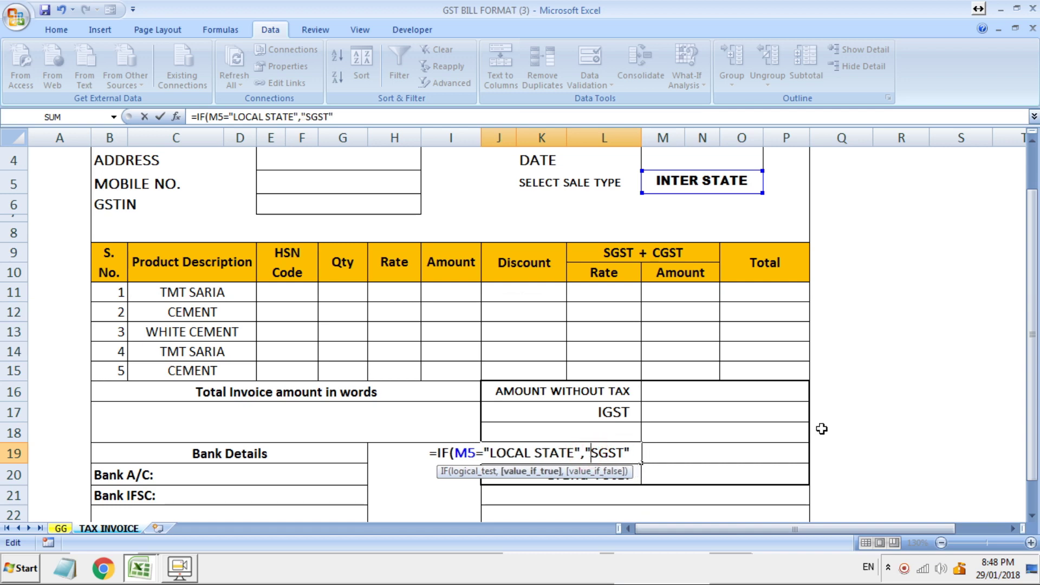
click(632, 455)
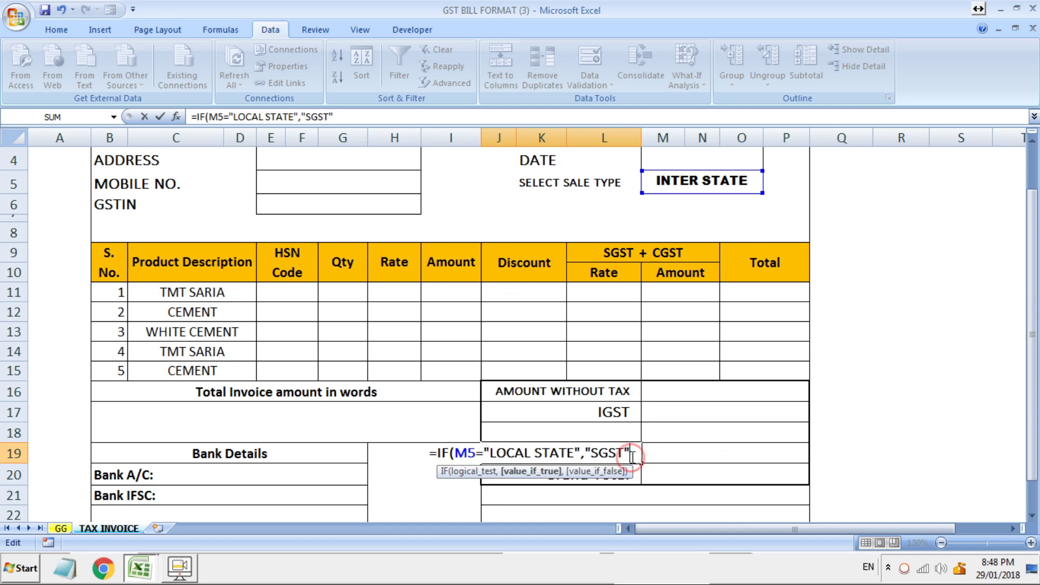
text(,)
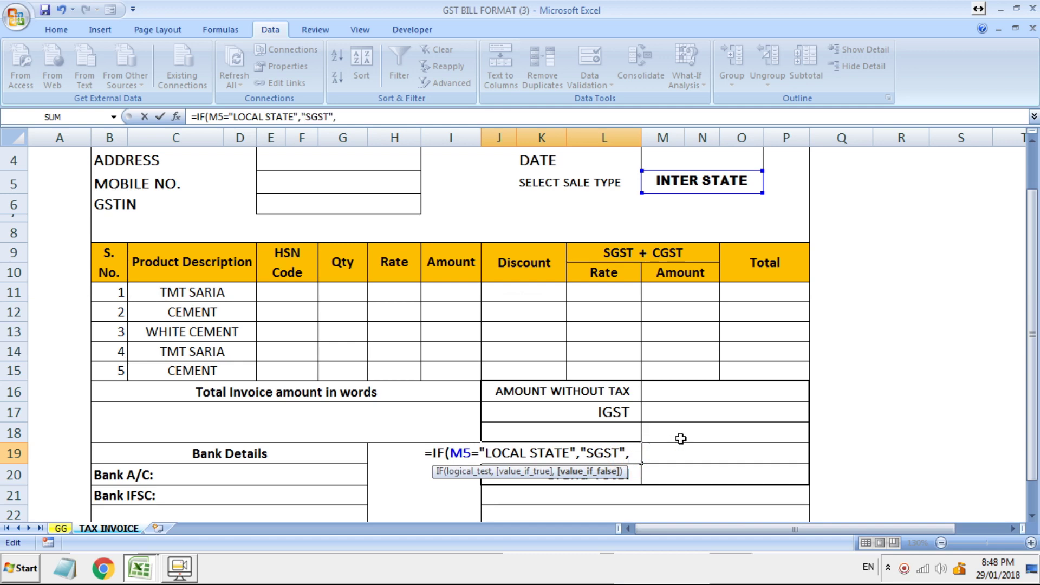
text("")
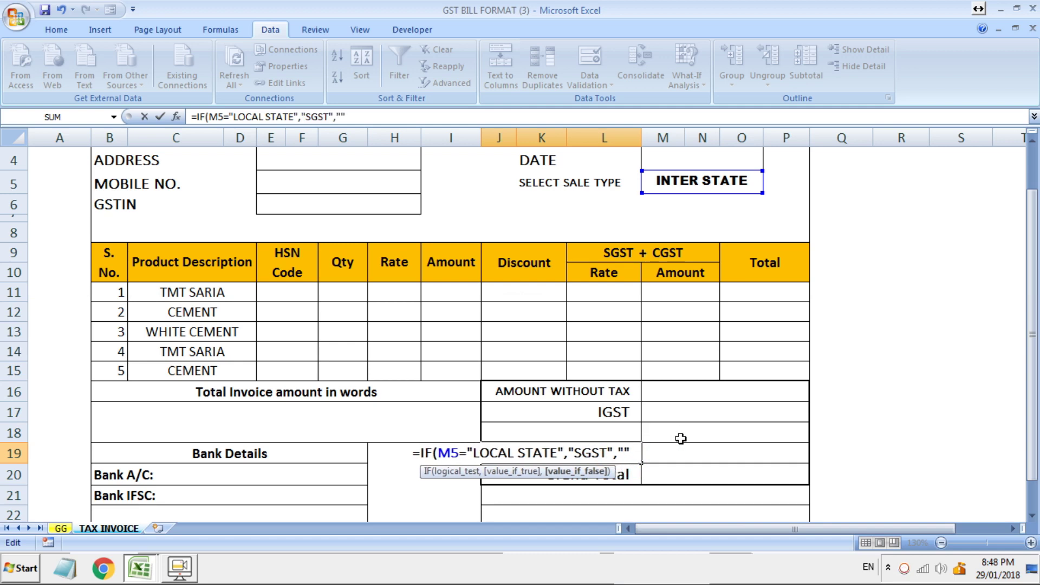
text())
key(Return)
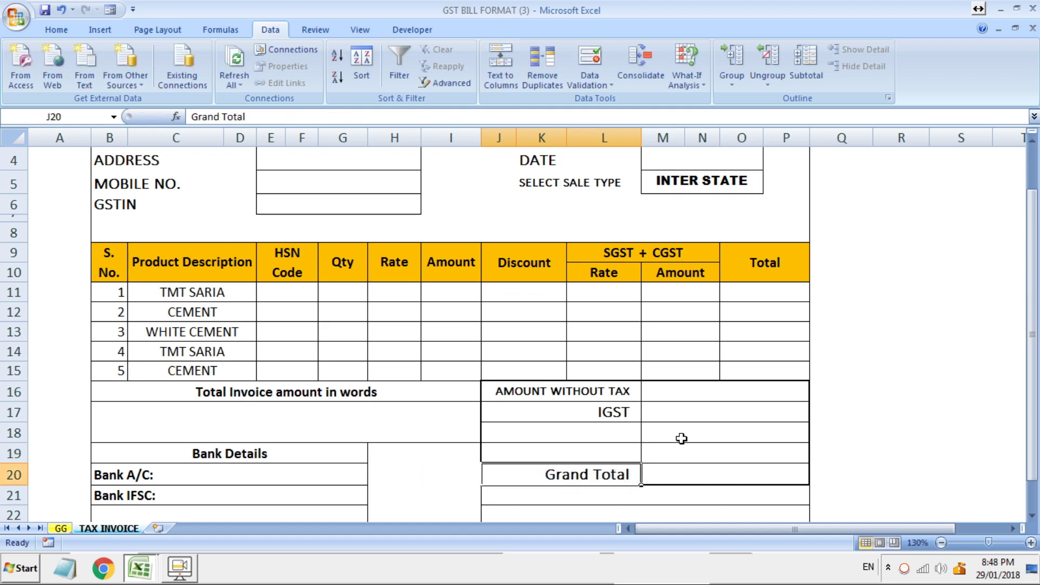
click(754, 176)
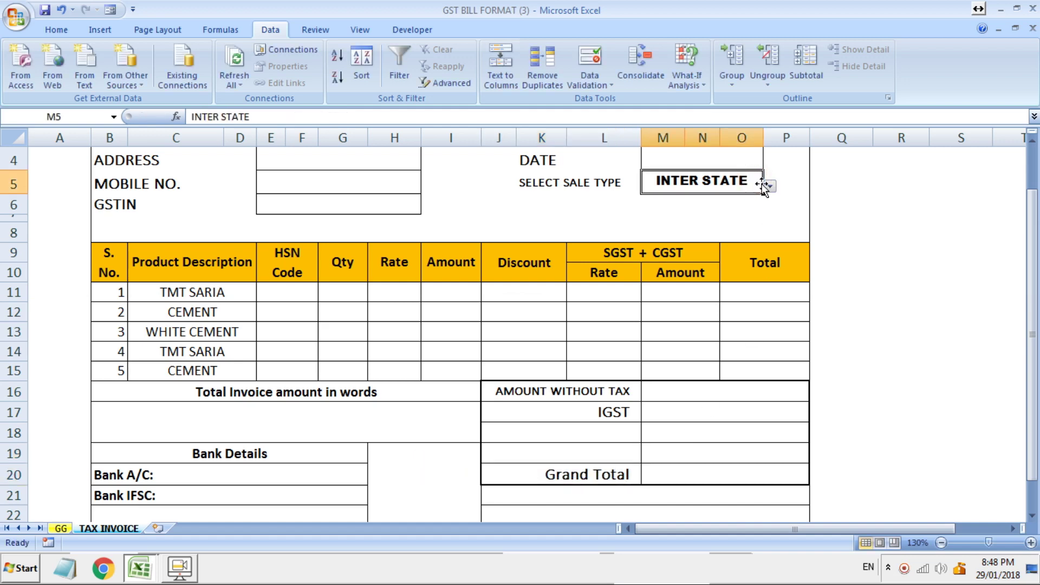
click(769, 186)
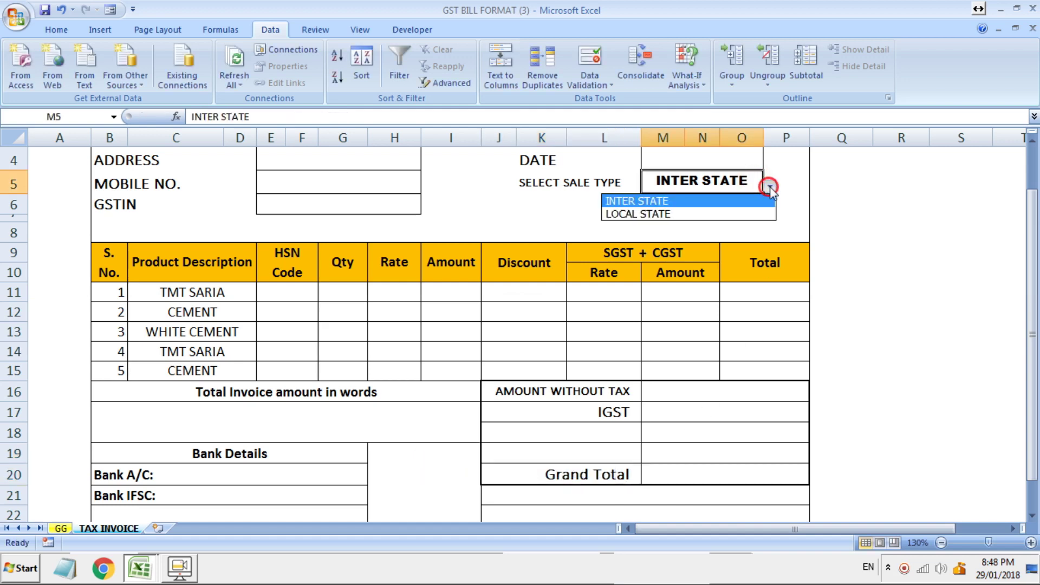
click(758, 214)
click(619, 416)
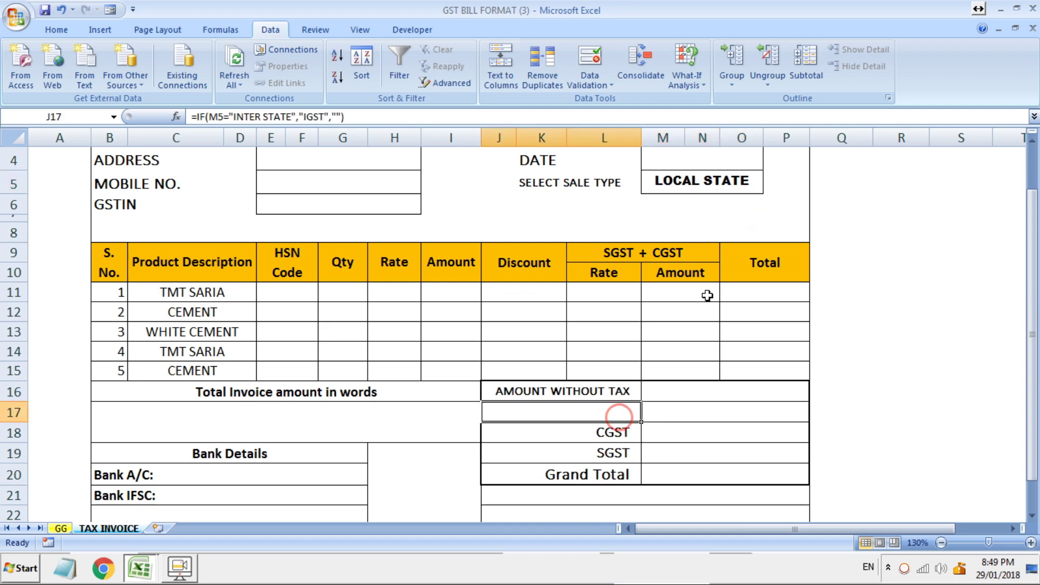
click(750, 186)
click(769, 187)
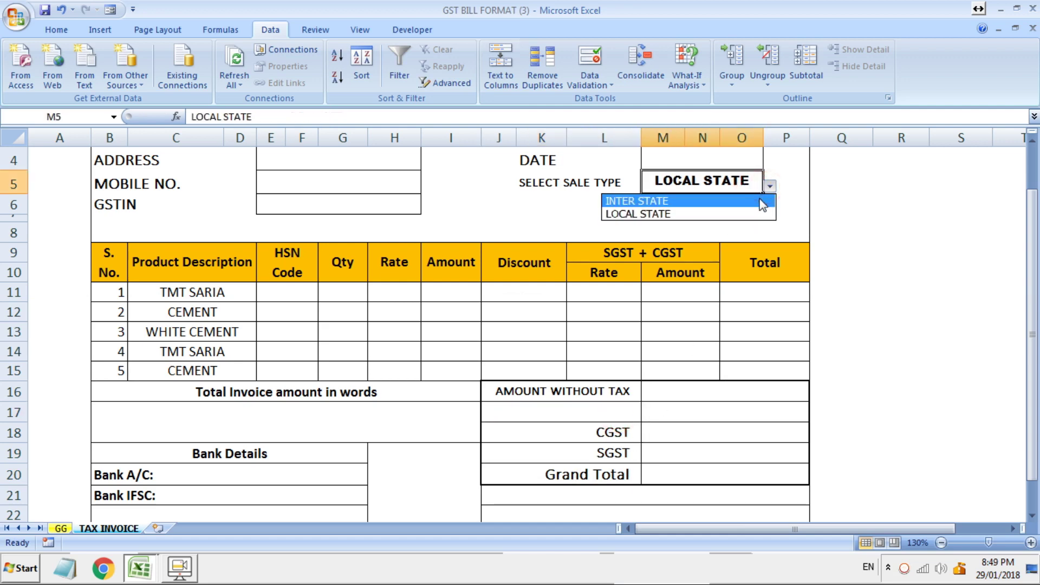
click(760, 201)
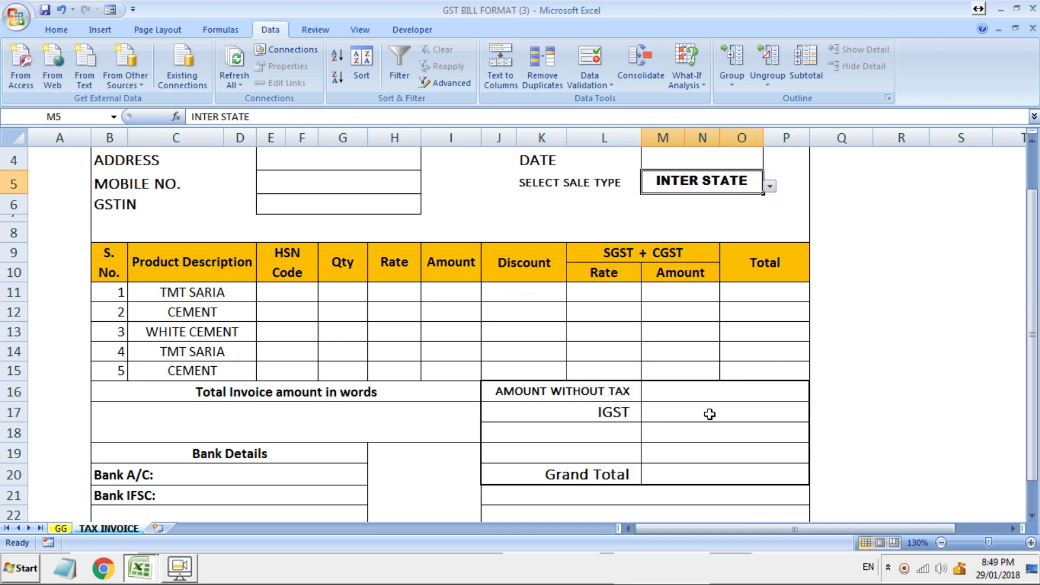
click(661, 412)
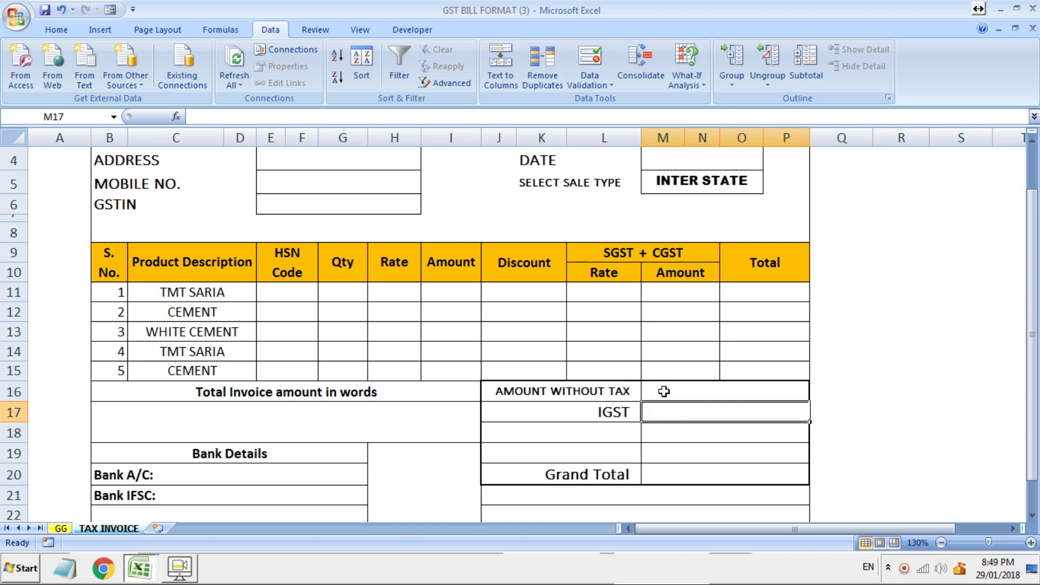
- Enter 500 as the amount without tax in M16 and 600 as the Grand Total in M20
click(663, 391)
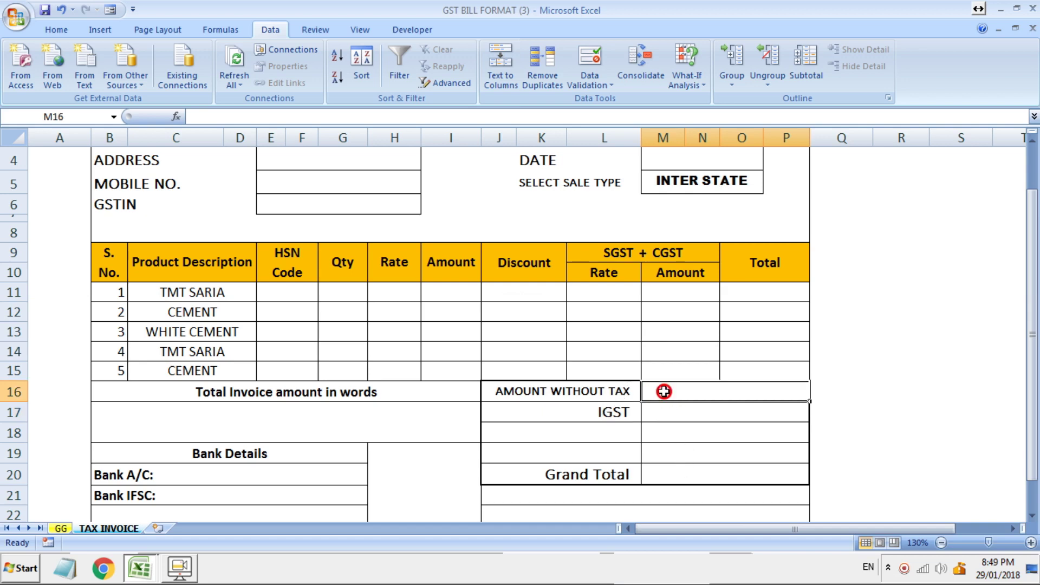
text(500)
click(893, 413)
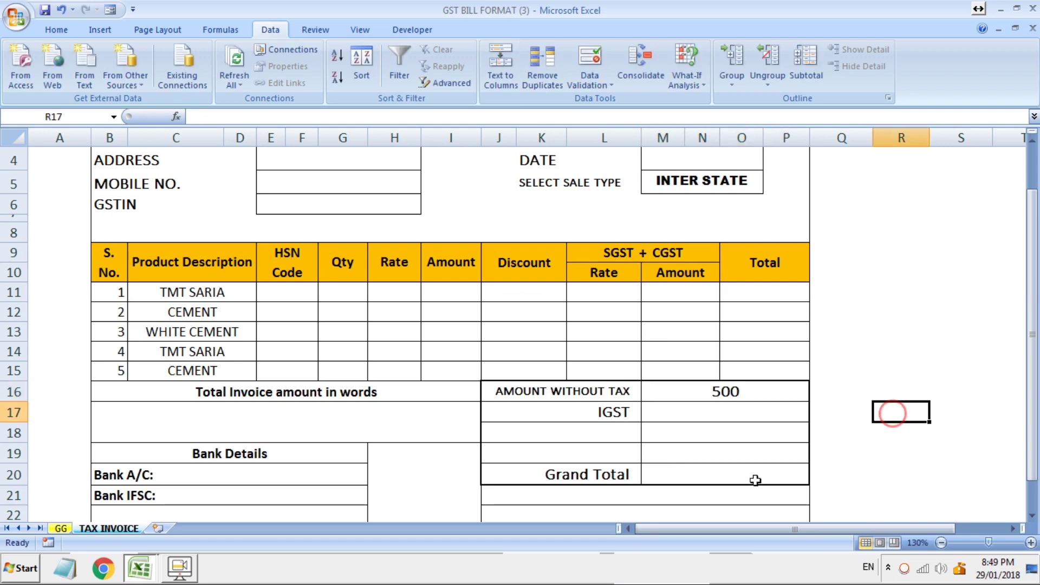
click(697, 474)
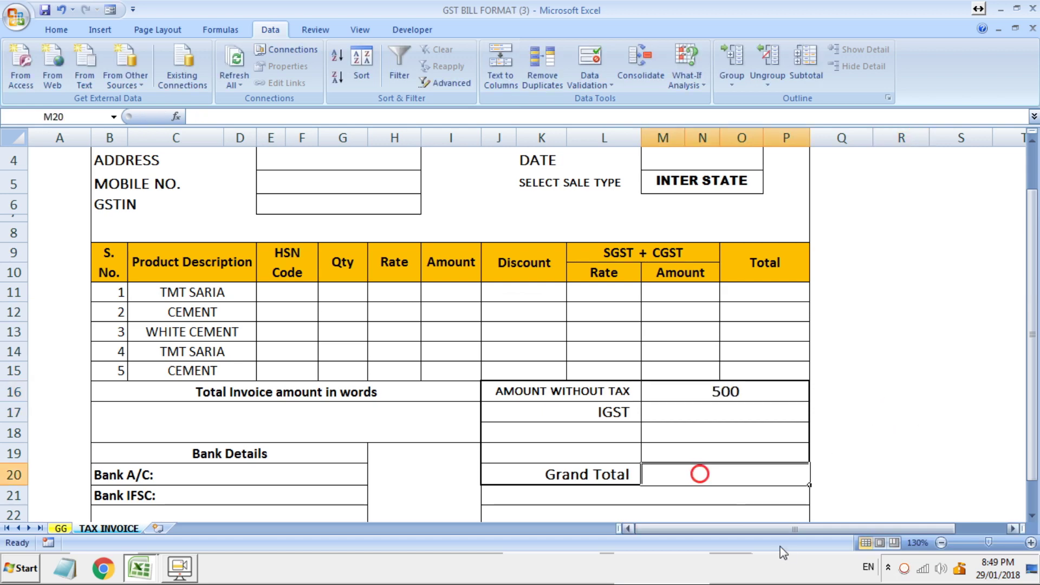
text(600)
click(861, 423)
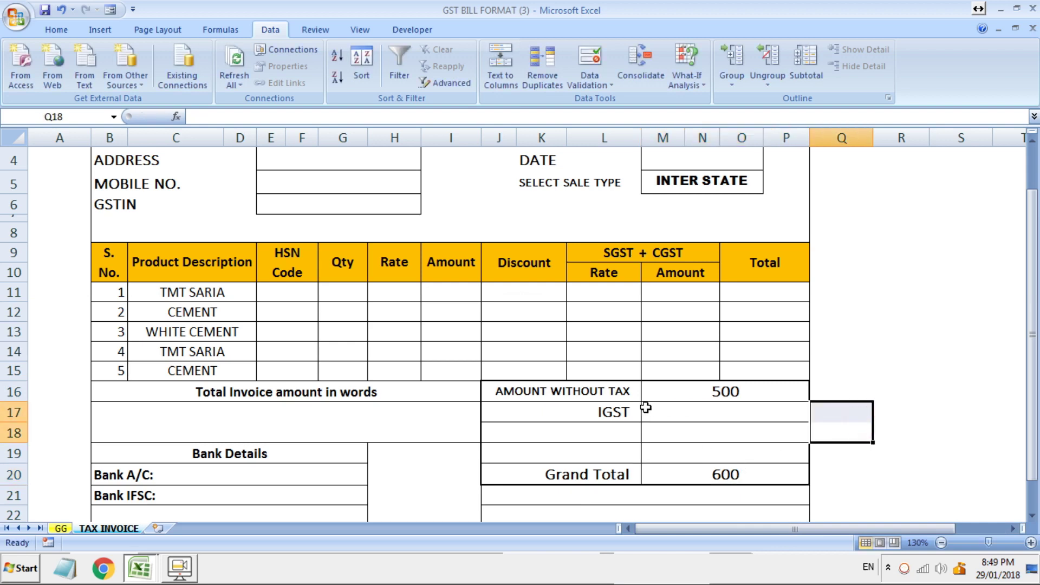
click(687, 416)
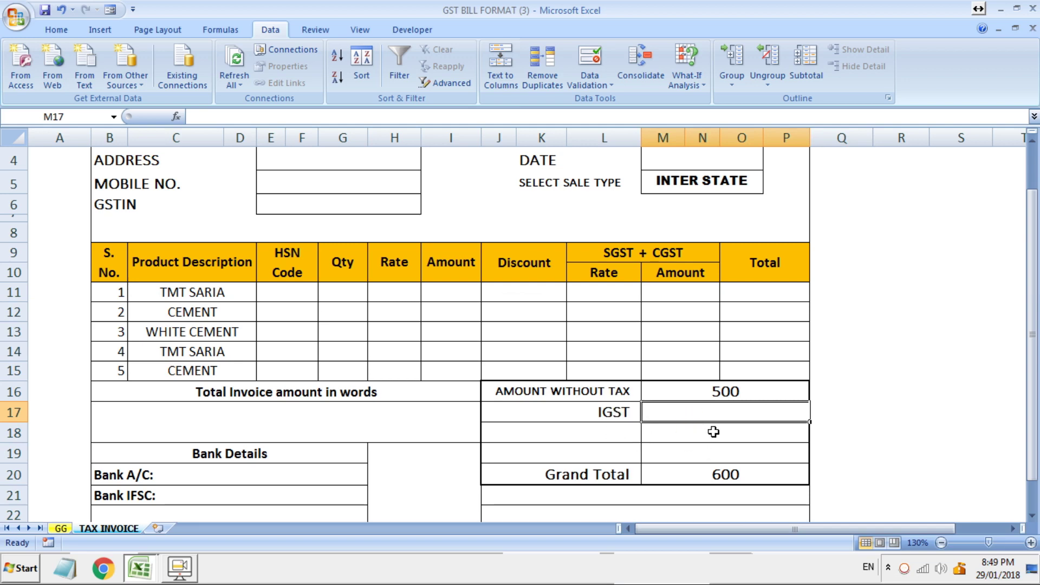
- Enter =IF(J17="","",M20-M16) in M17, which Excel rejects with a formula error
text(=I)
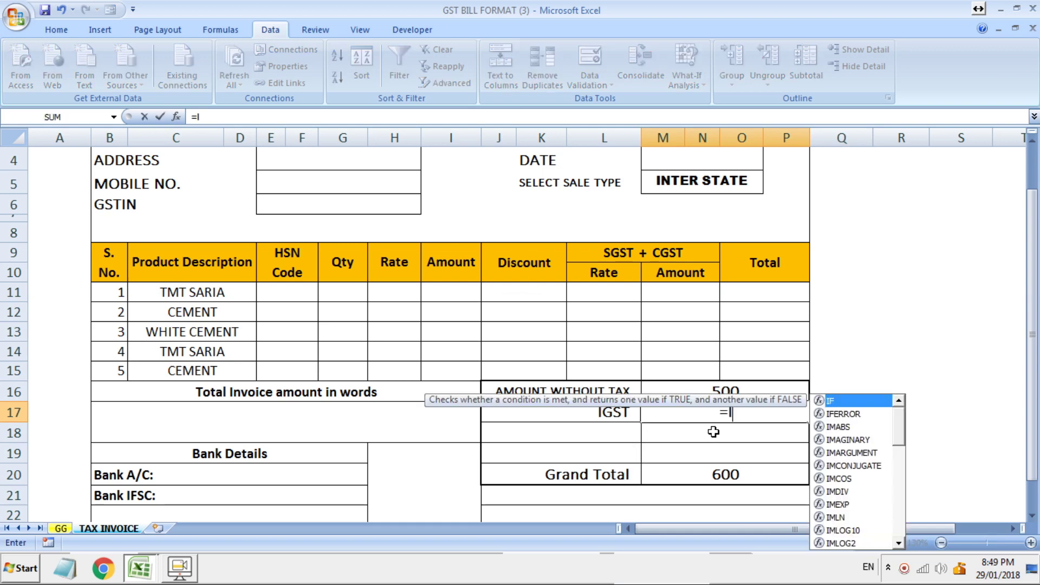
text(F)
double_click(755, 431)
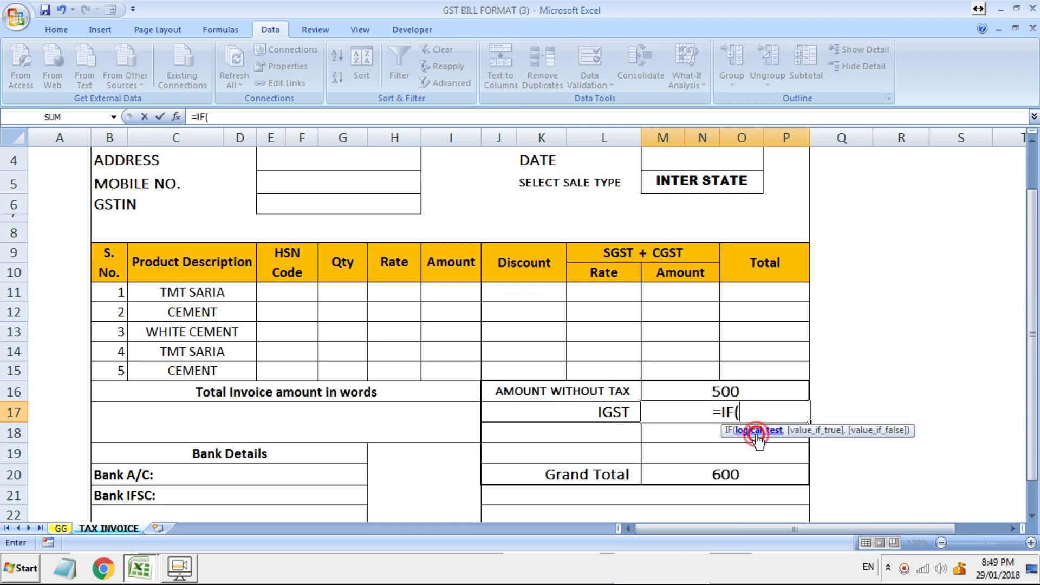
click(616, 413)
text(=)
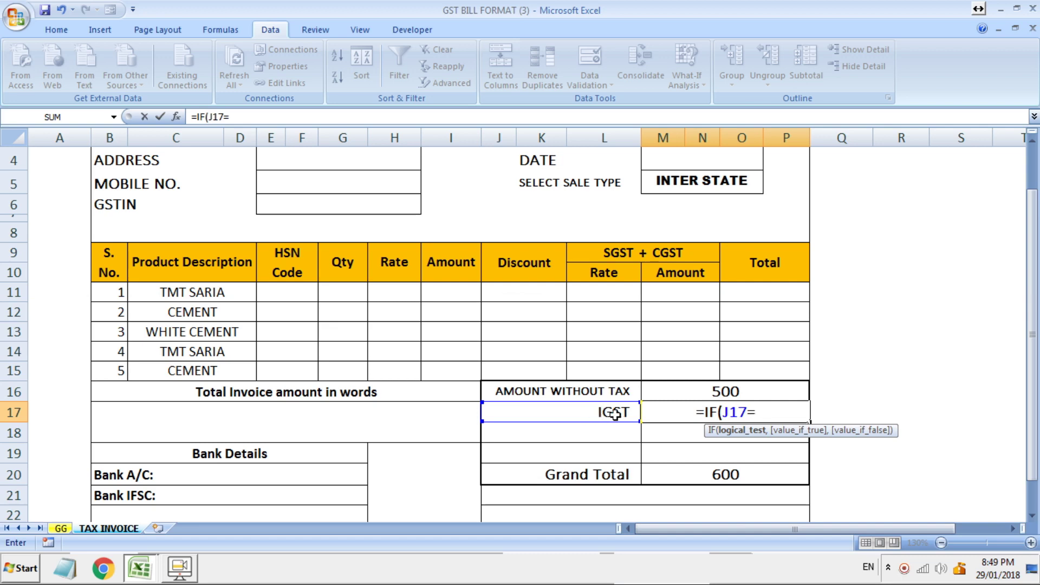
text(")
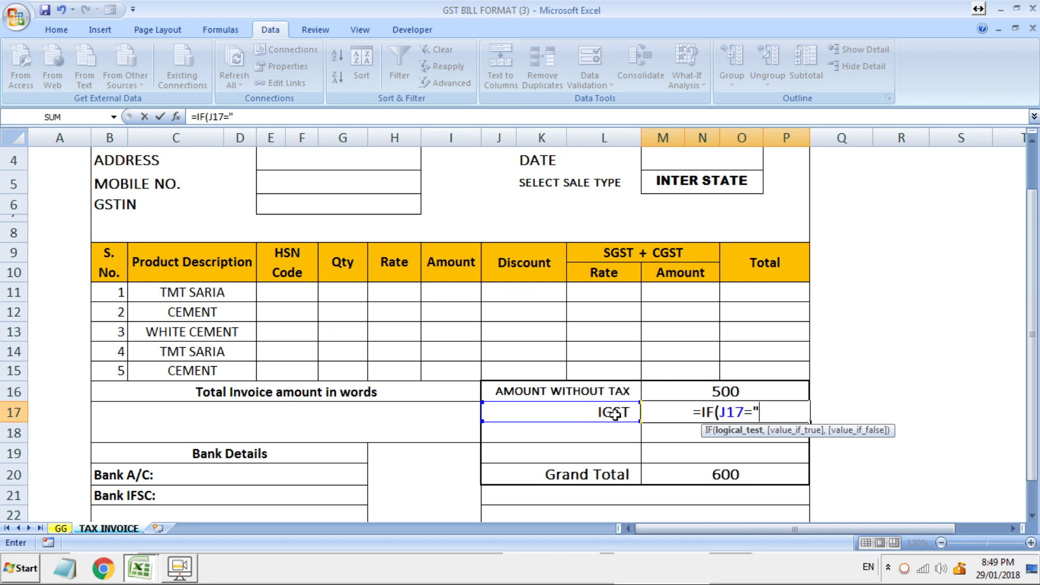
text(")
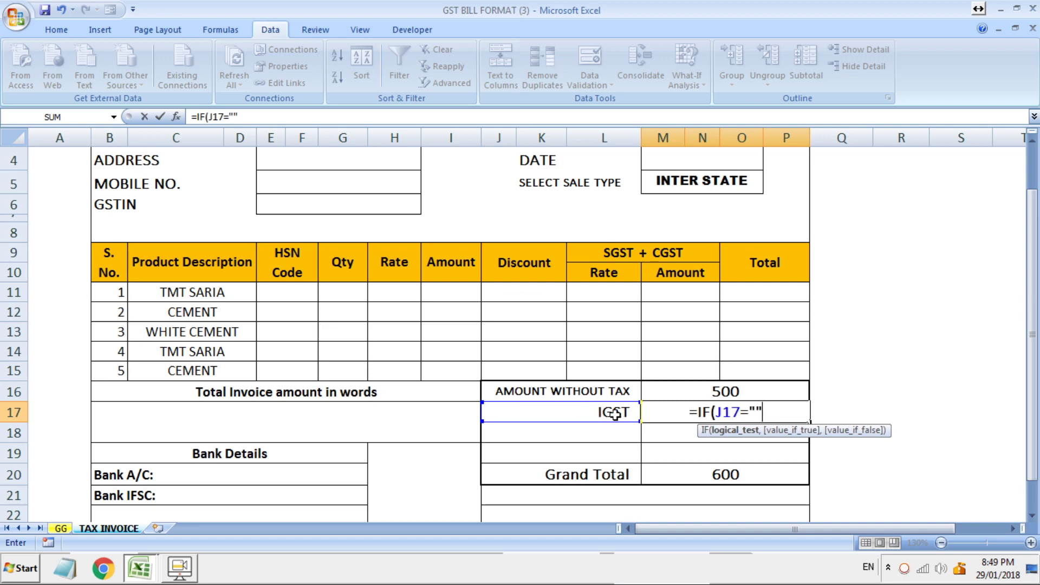
text(,"")
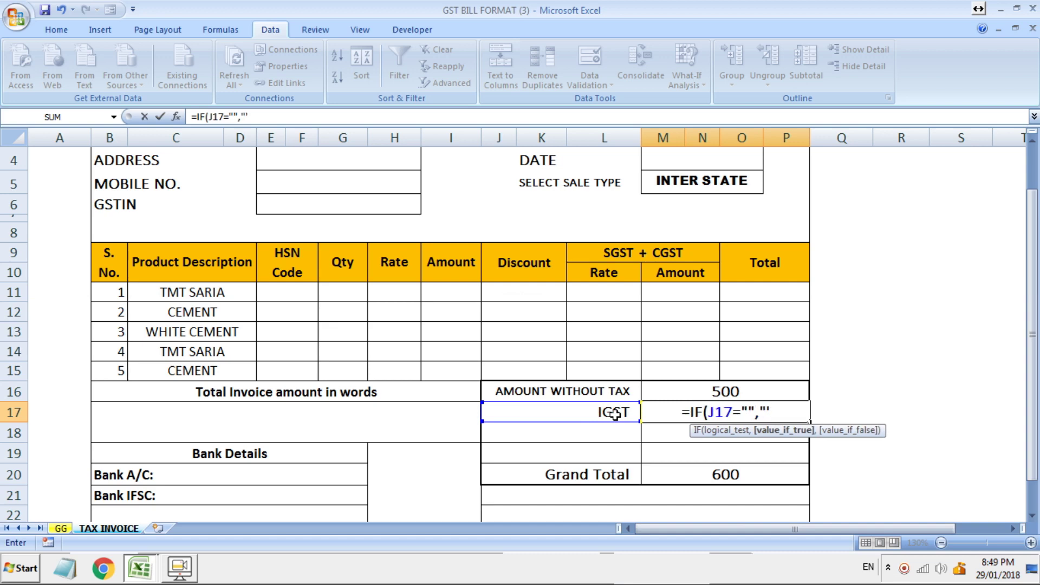
text(,)
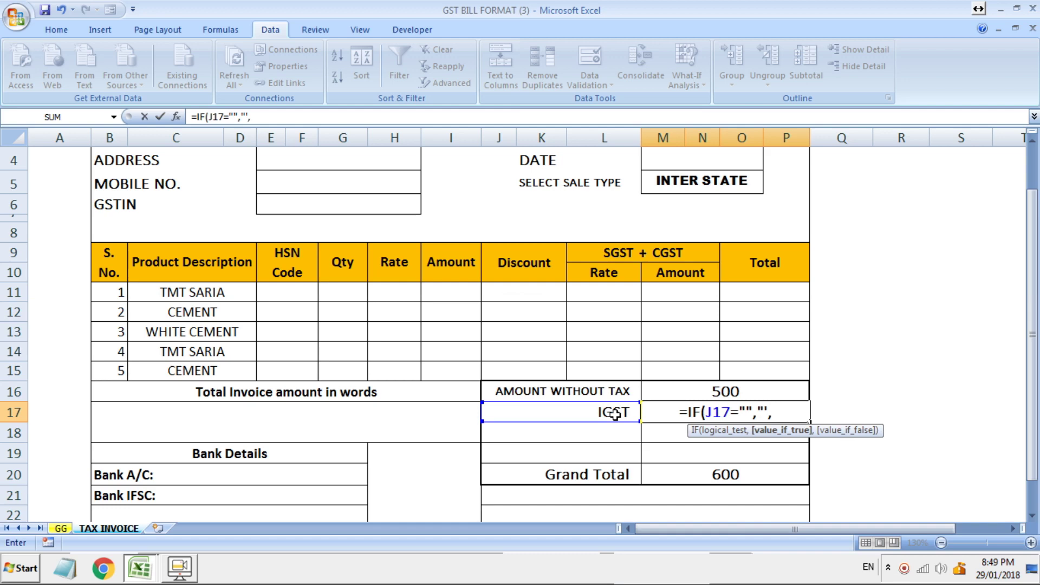
click(703, 476)
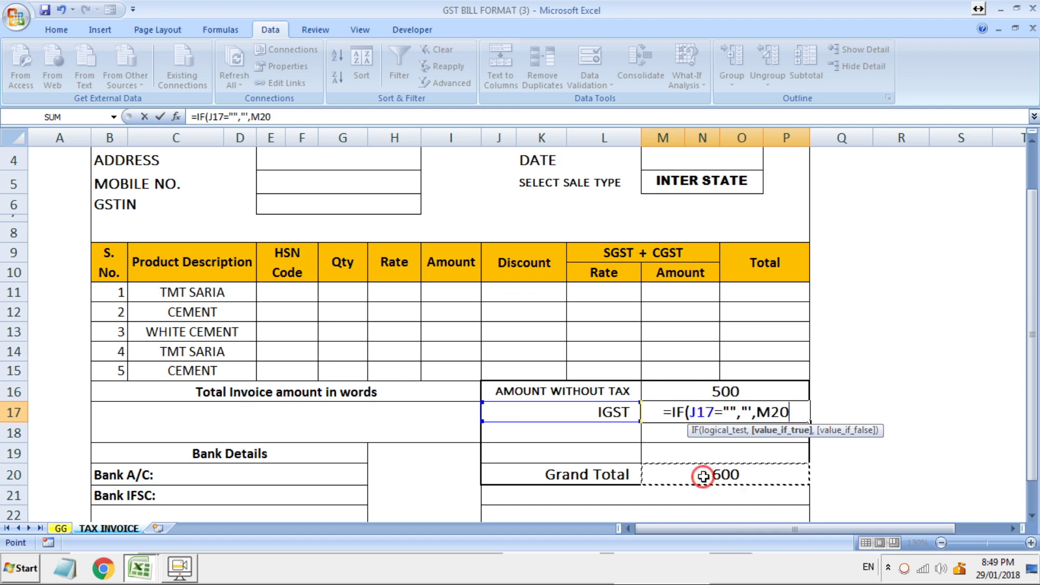
text(-)
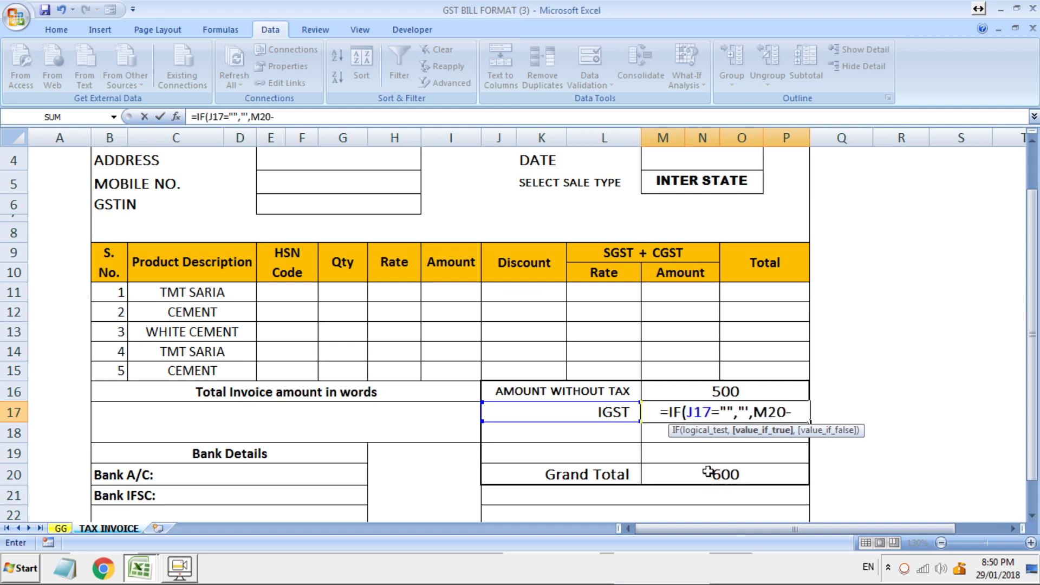
click(710, 388)
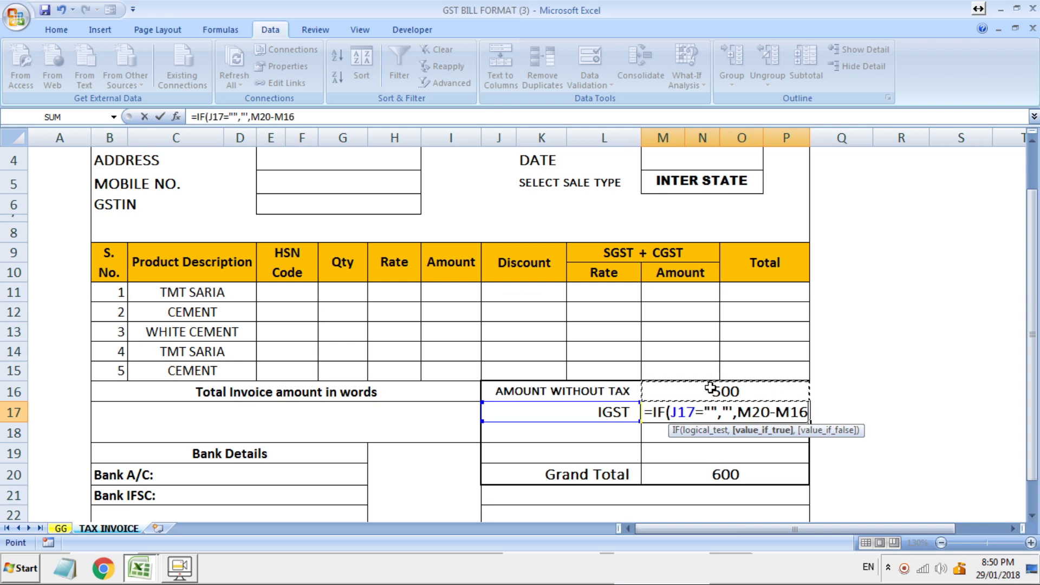
text())
key(Return)
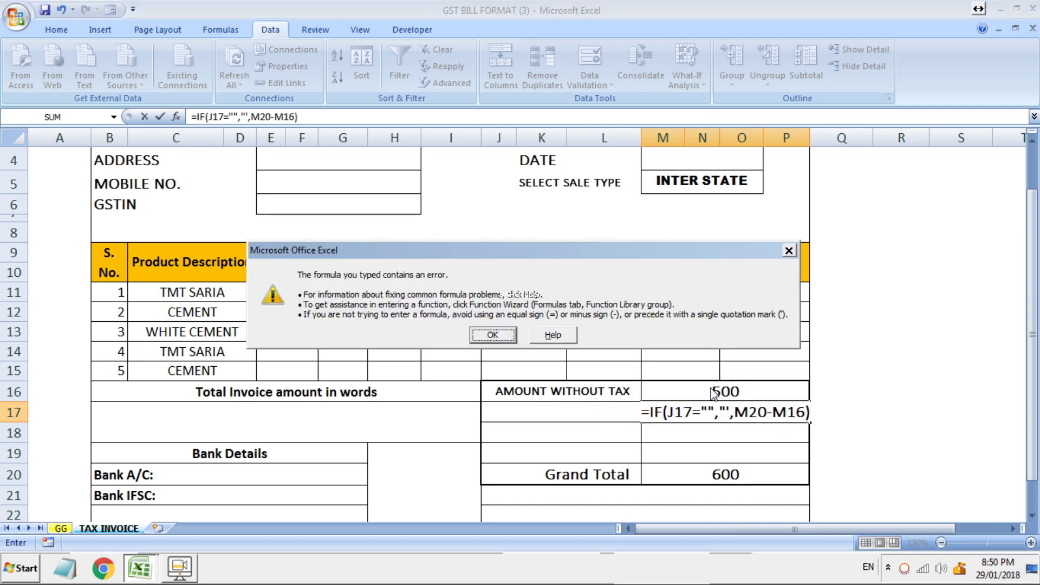
- Dismiss the error and retry the M17 formula with brackets around M20-M16
key(Return)
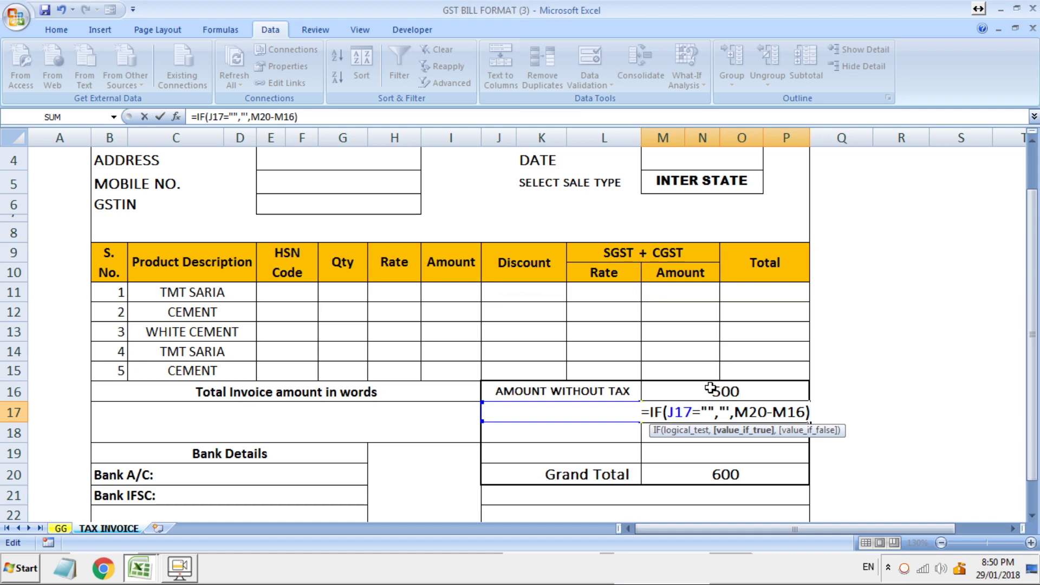
click(734, 414)
text(()
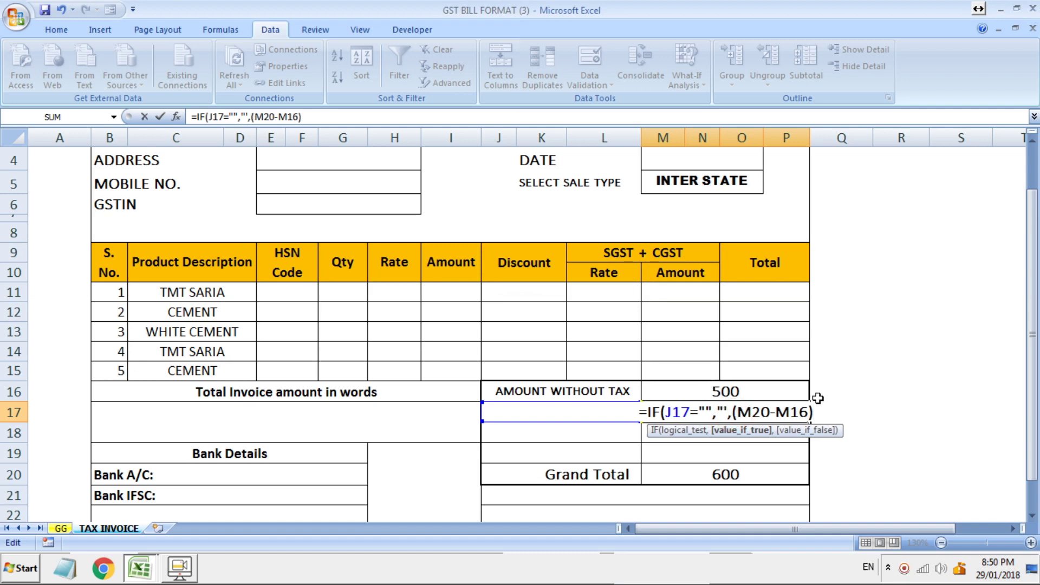
click(826, 412)
text())
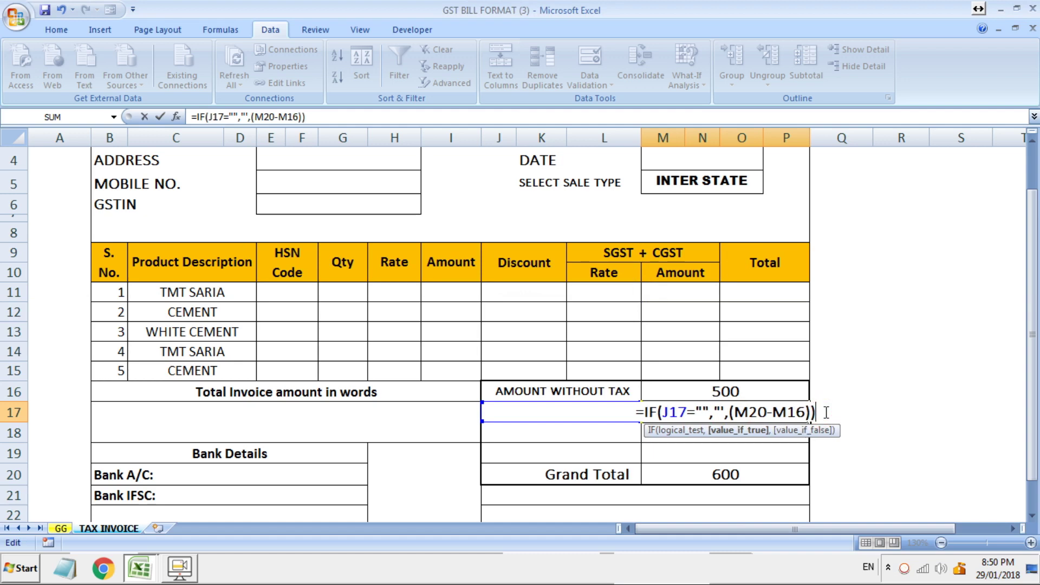
key(Return)
key(Return)
- Delete the subtraction part and discard the faulty M17 entry, leaving it empty
key(BackSpace)
key(BackSpace)
key(BackSpace)
key(BackSpace)
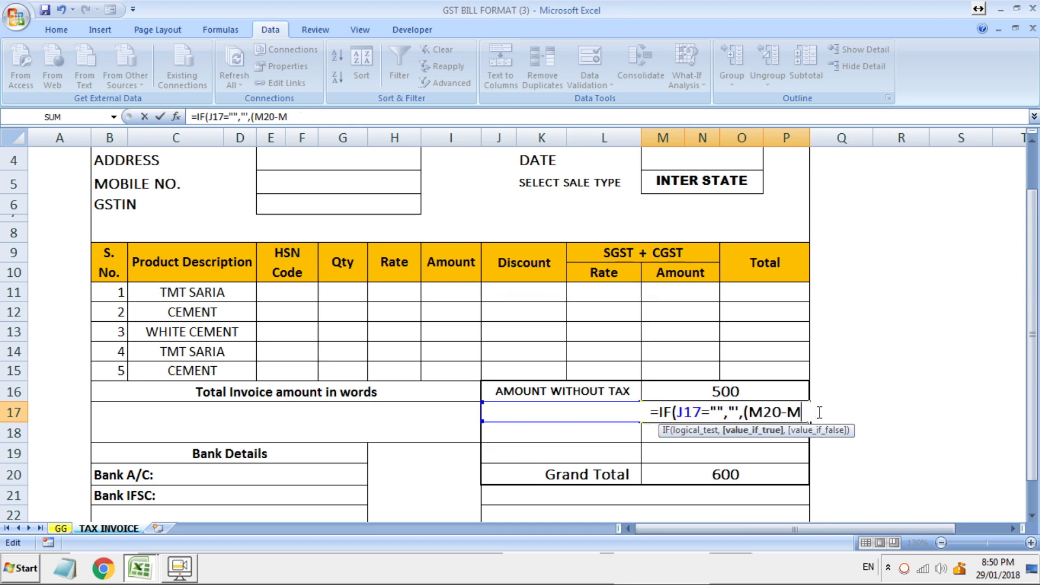
key(BackSpace)
key(BackSpace)
key(BackSpace)
key(BackSpace)
key(BackSpace)
key(BackSpace)
key(BackSpace)
key(BackSpace)
key(BackSpace)
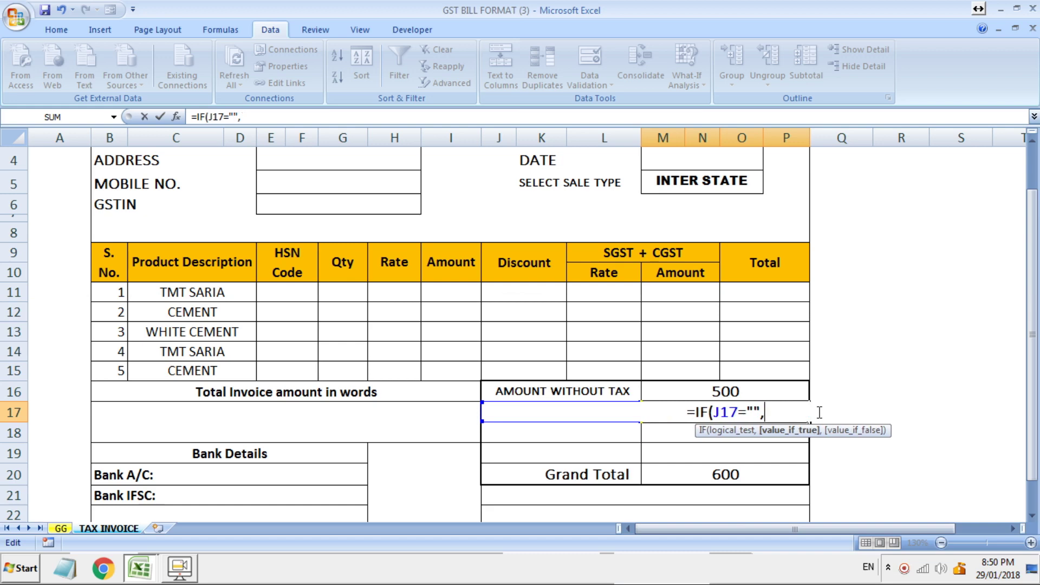
key(BackSpace)
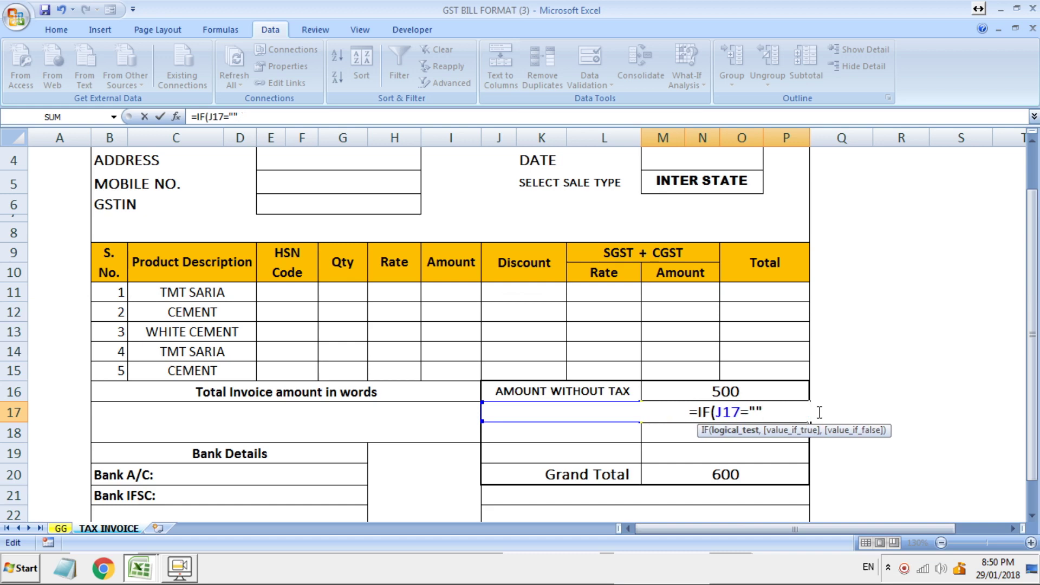
right_click(904, 567)
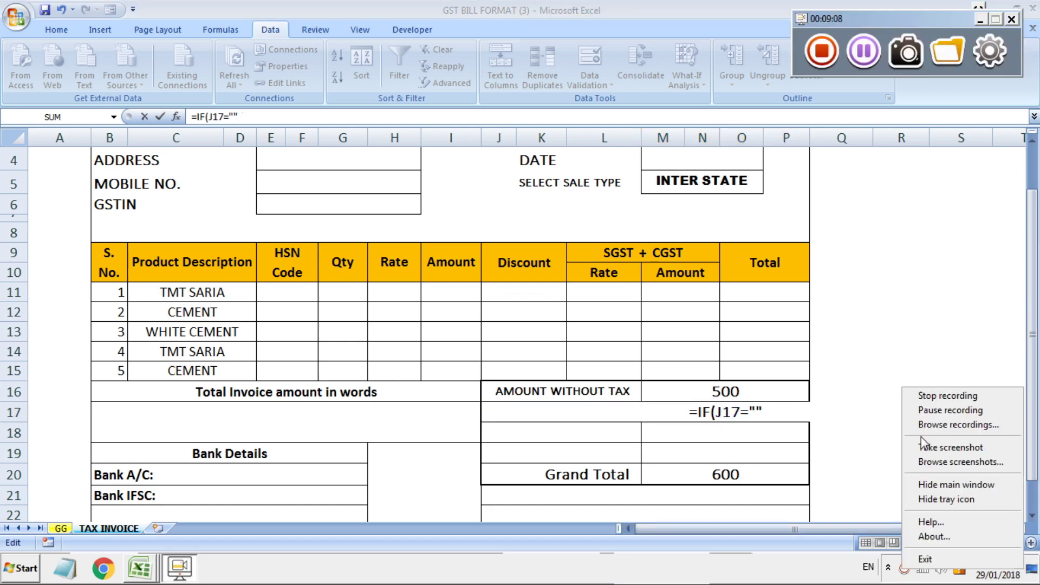
click(949, 410)
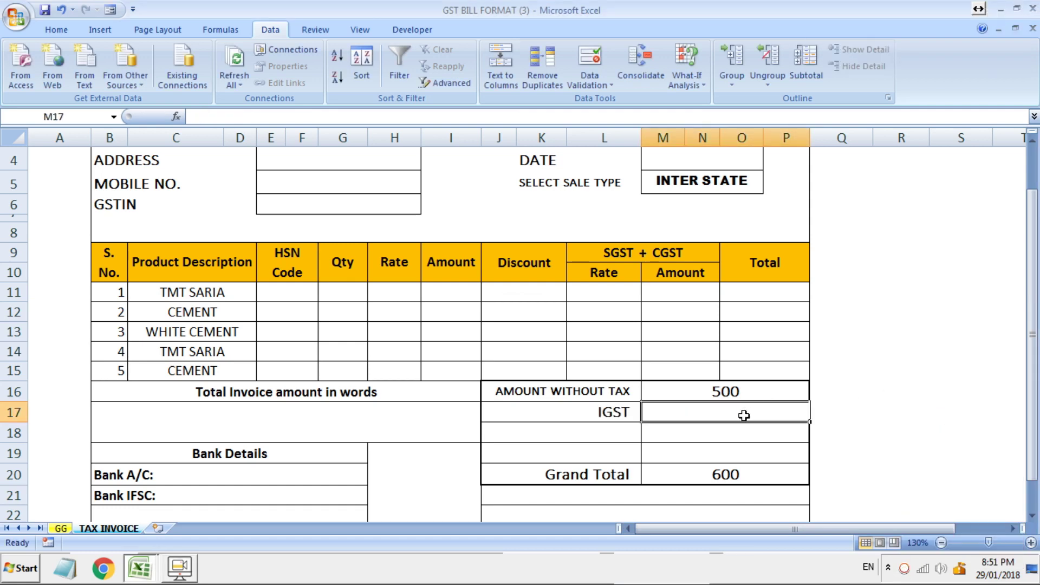
- Enter =IF(J17="","",M20-M16) in M17 so the IGST amount shows 100
text(=)
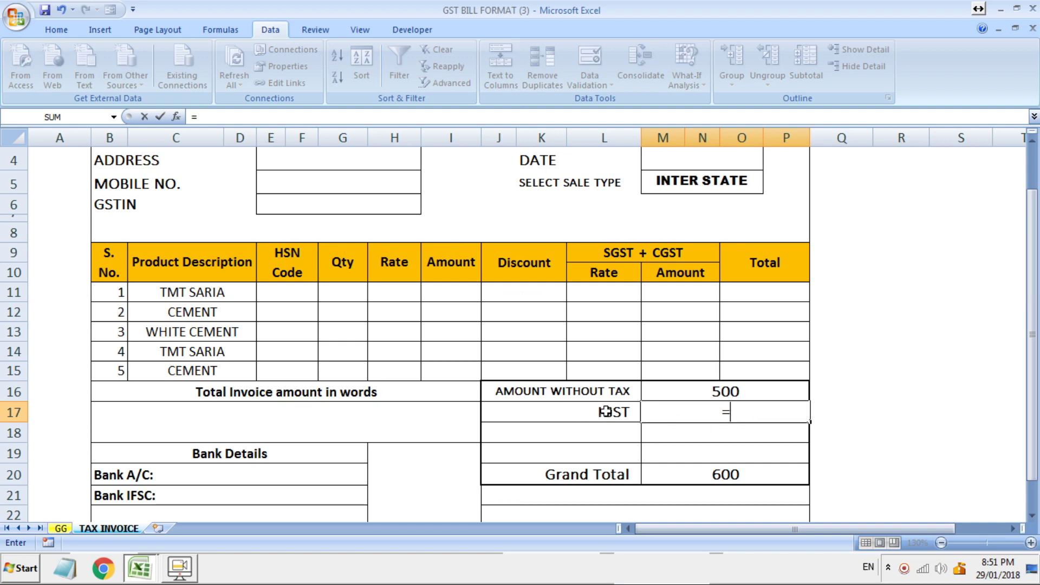
text(IF)
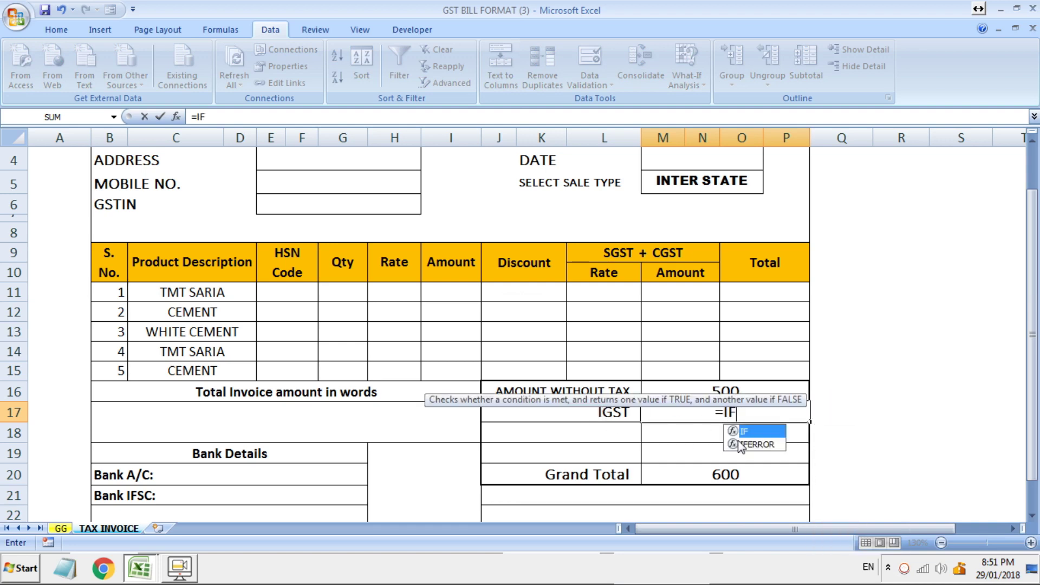
double_click(750, 431)
click(606, 410)
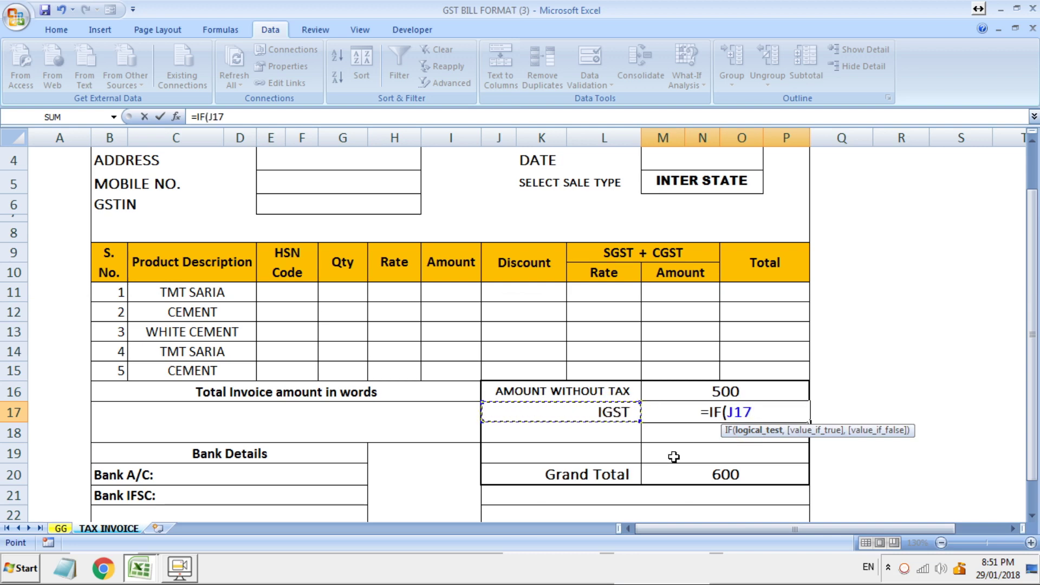
text(=)
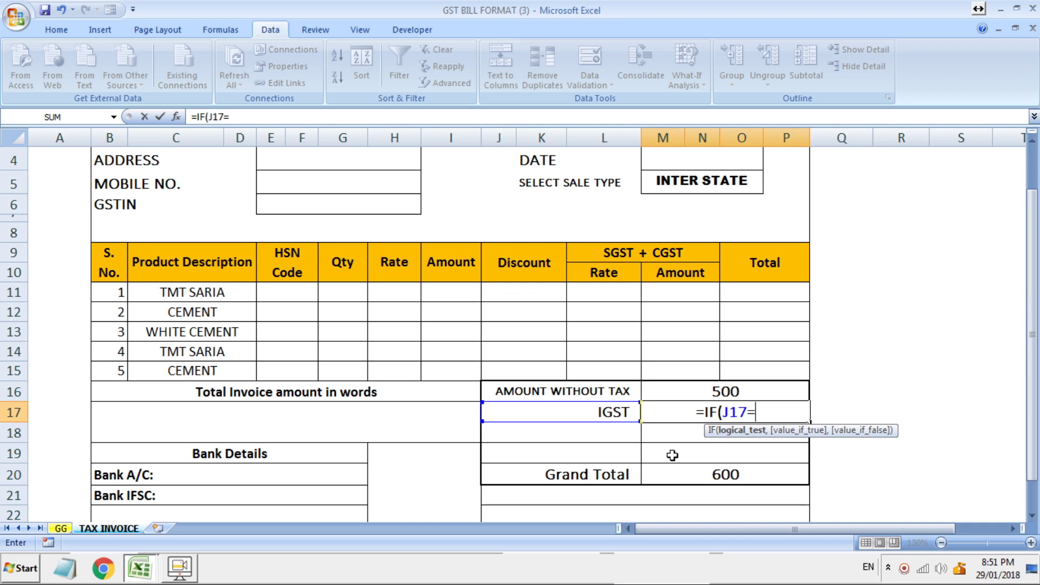
text(")
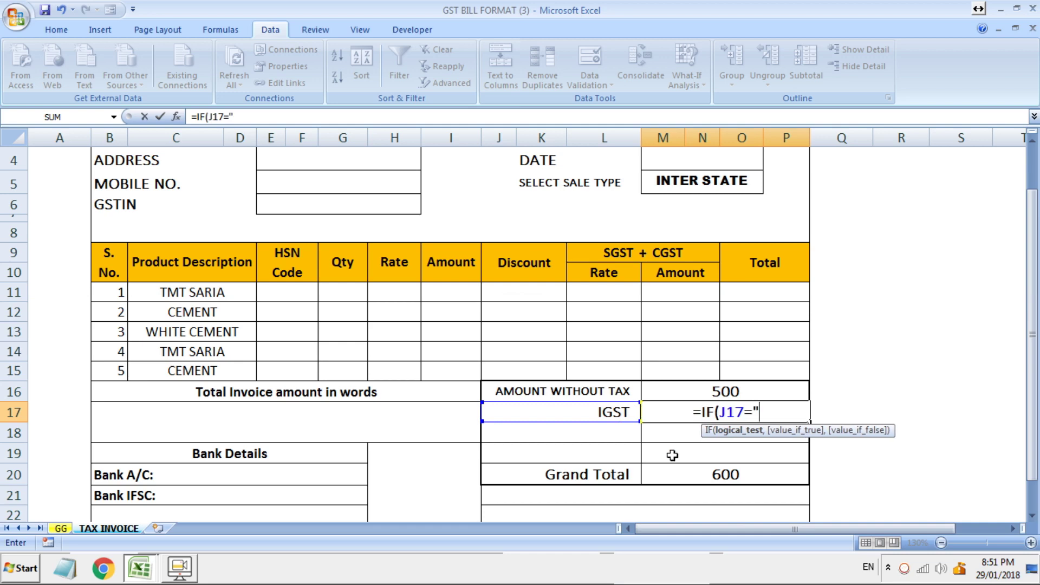
text(")
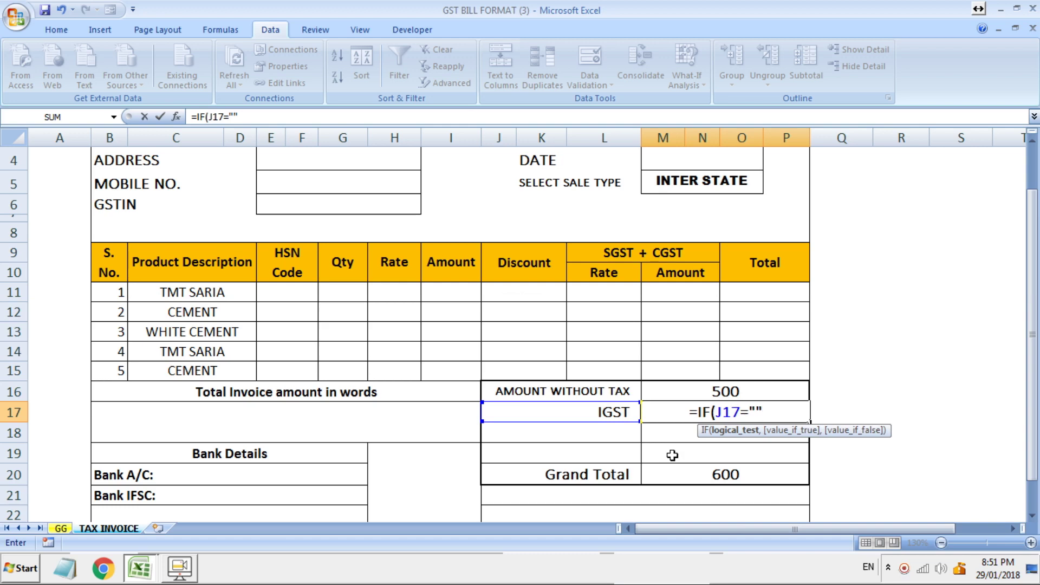
text(,")
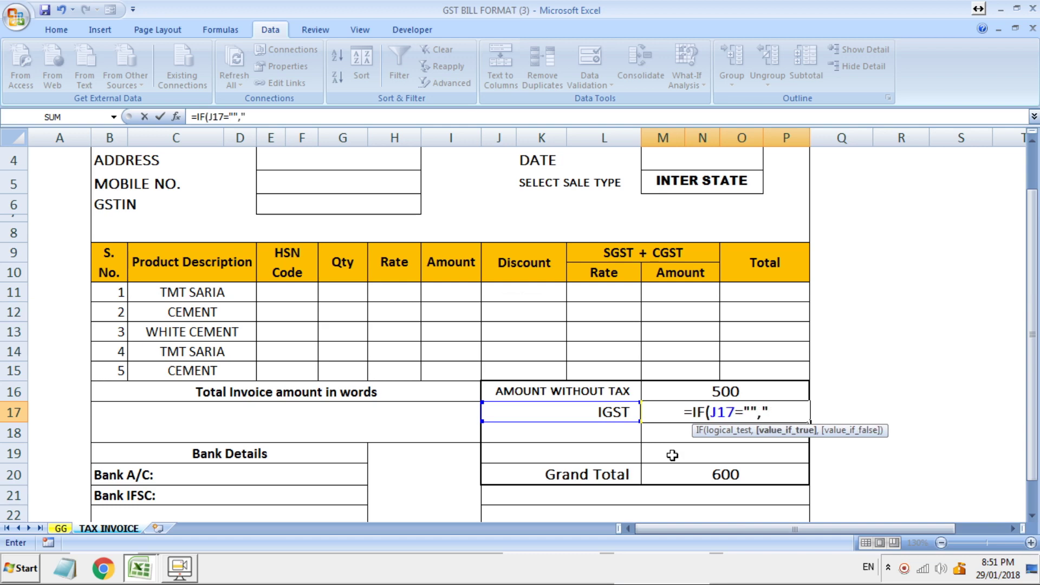
text(",)
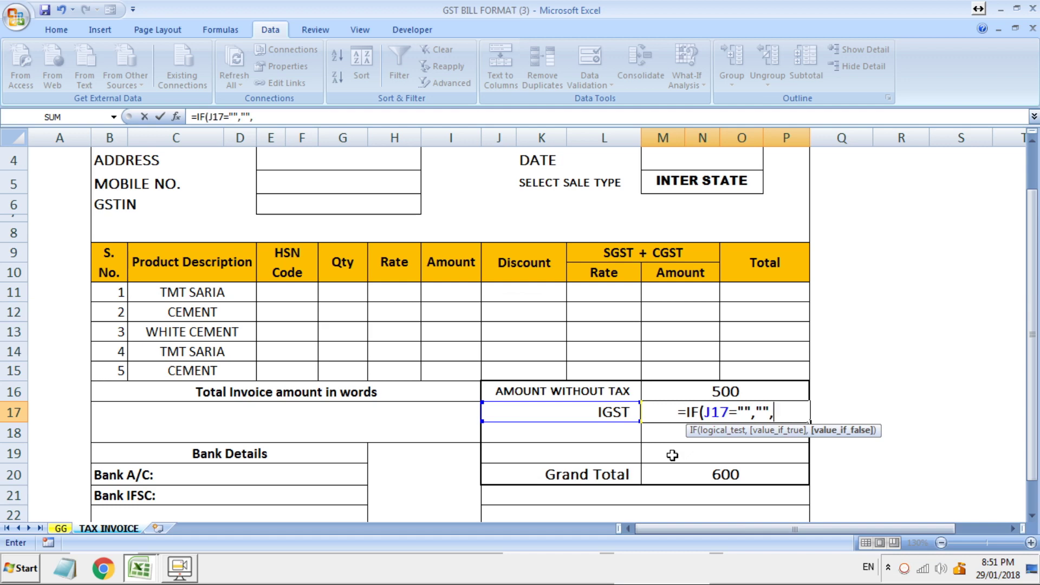
click(712, 473)
text(-)
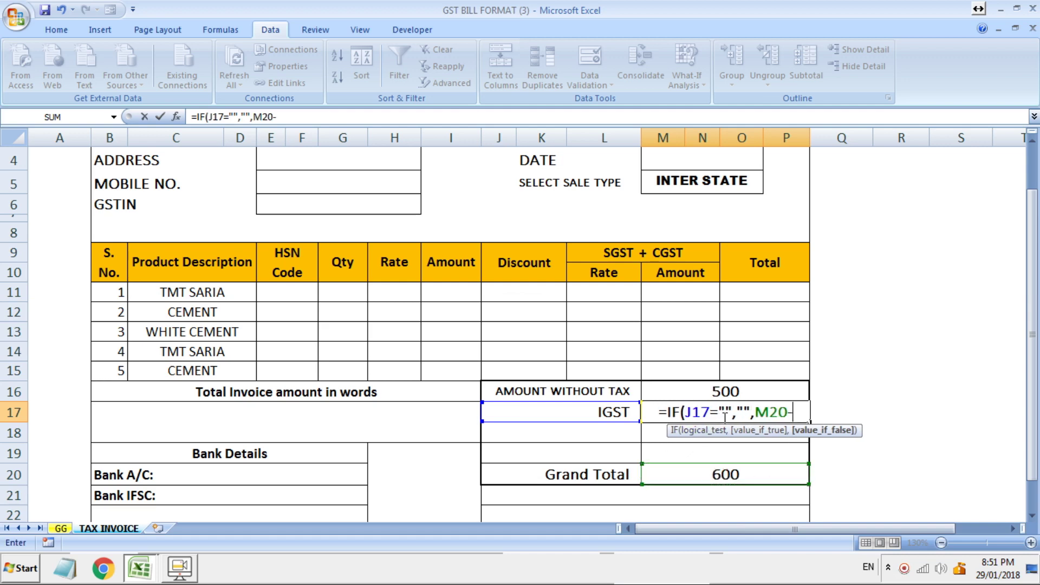
click(734, 392)
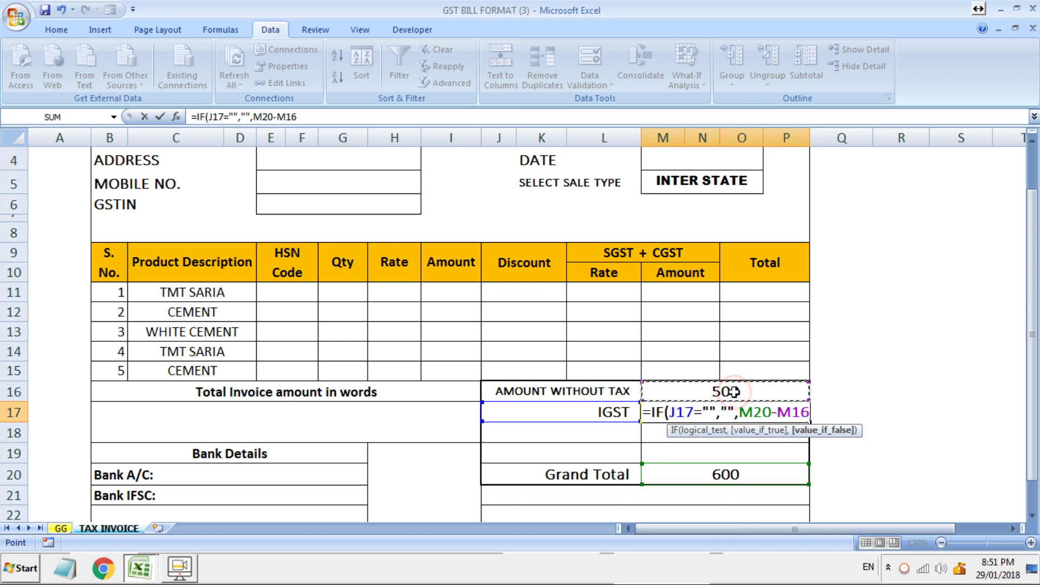
text())
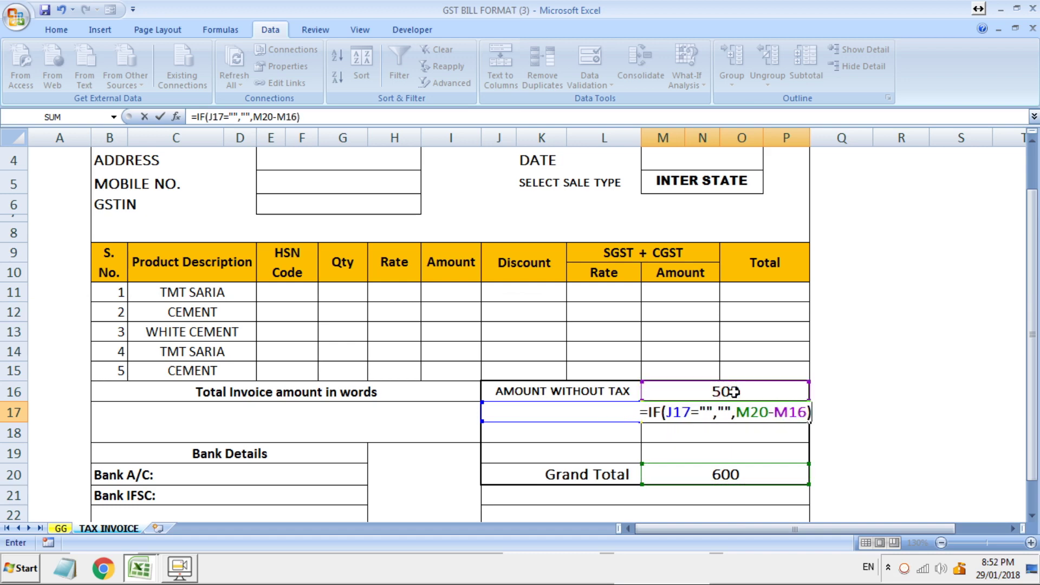
key(Return)
click(853, 433)
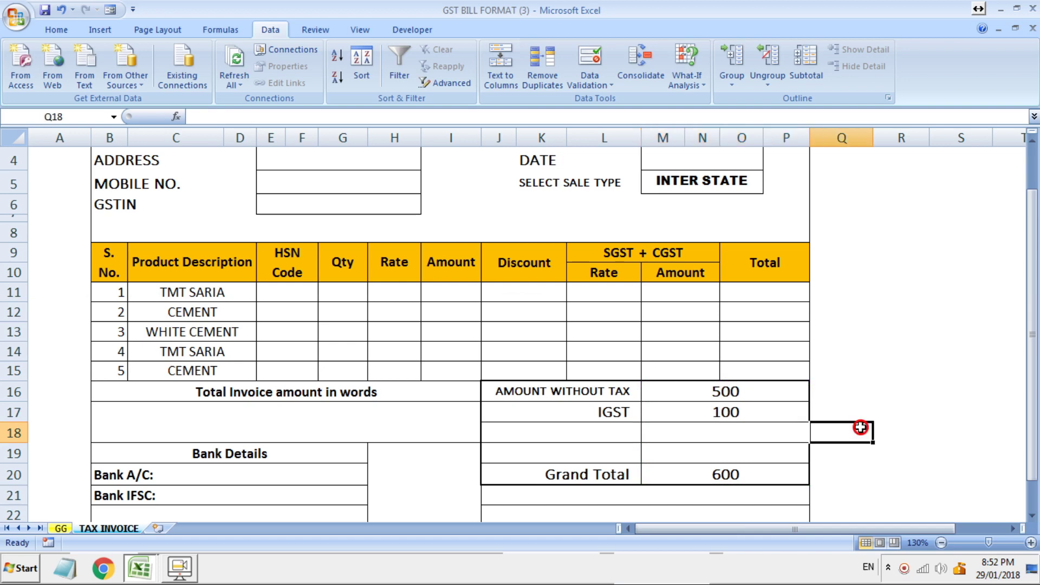
click(722, 412)
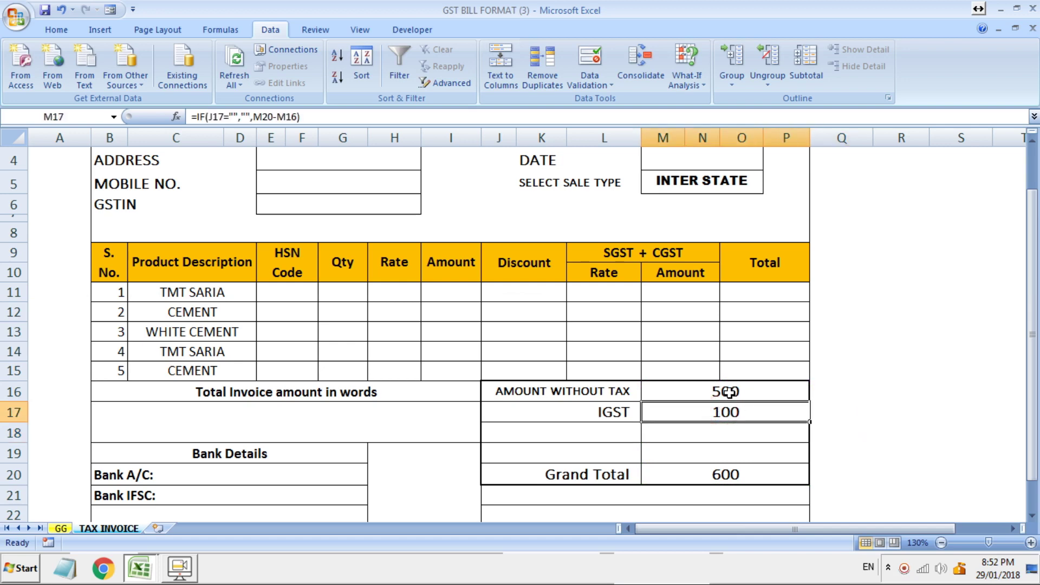
click(693, 394)
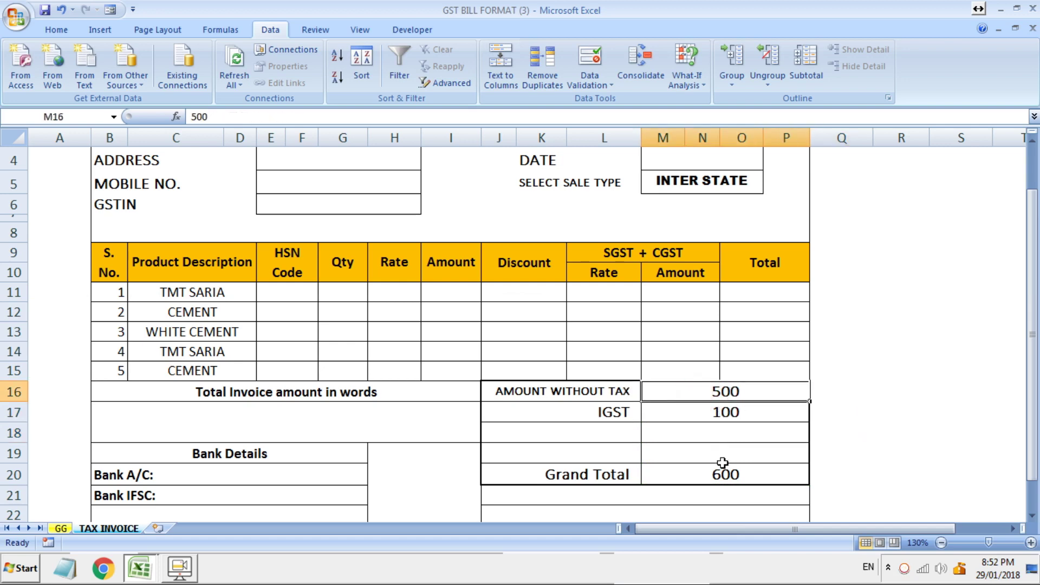
click(669, 408)
click(706, 476)
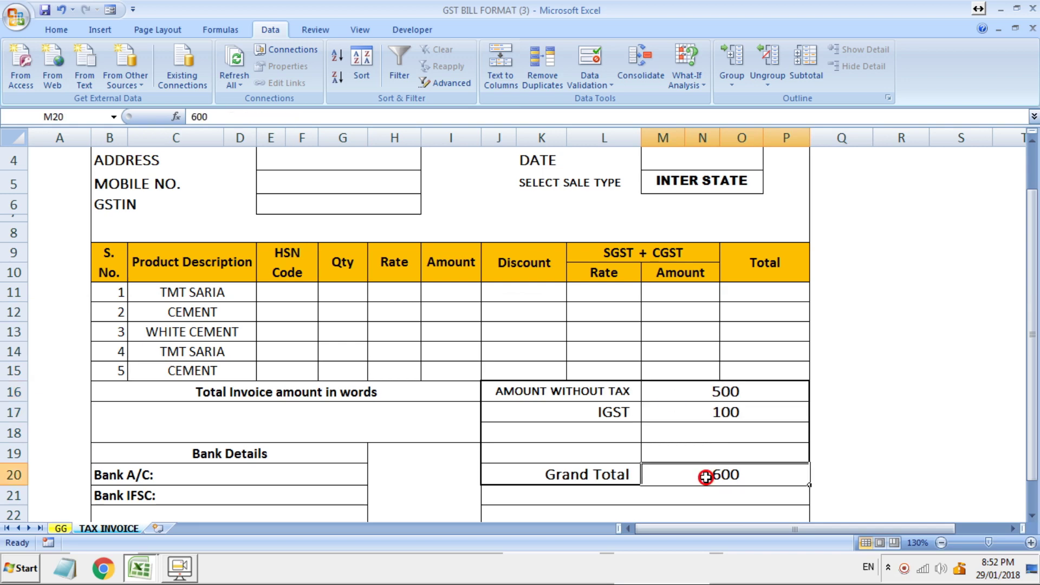
click(730, 412)
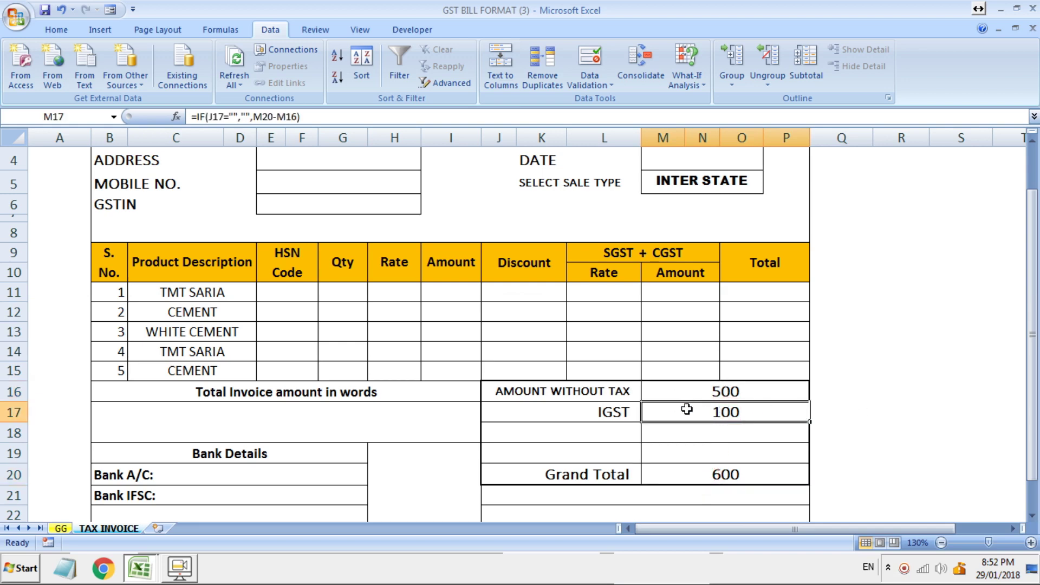
drag(739, 390, 738, 414)
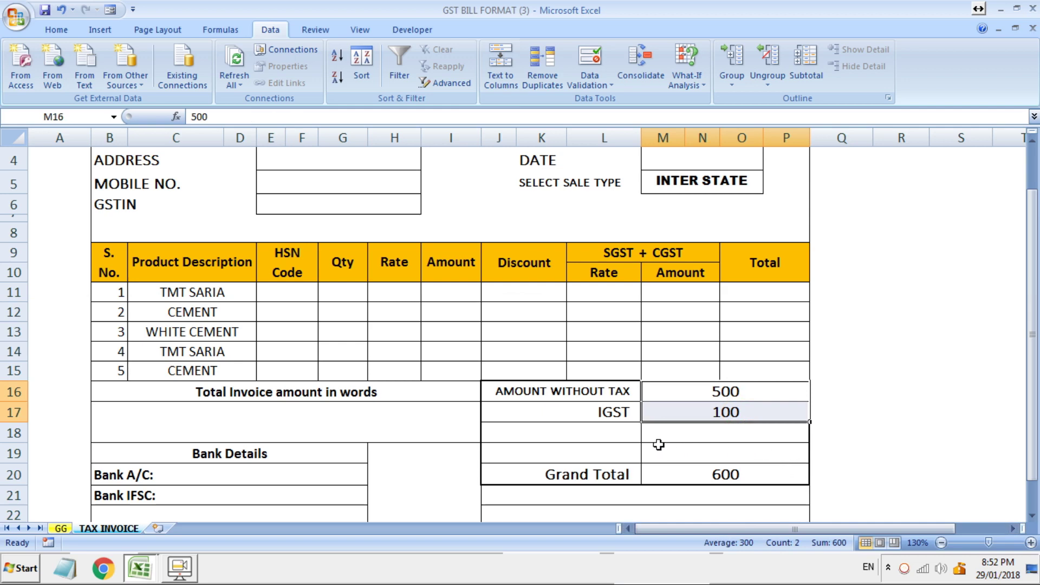
click(887, 385)
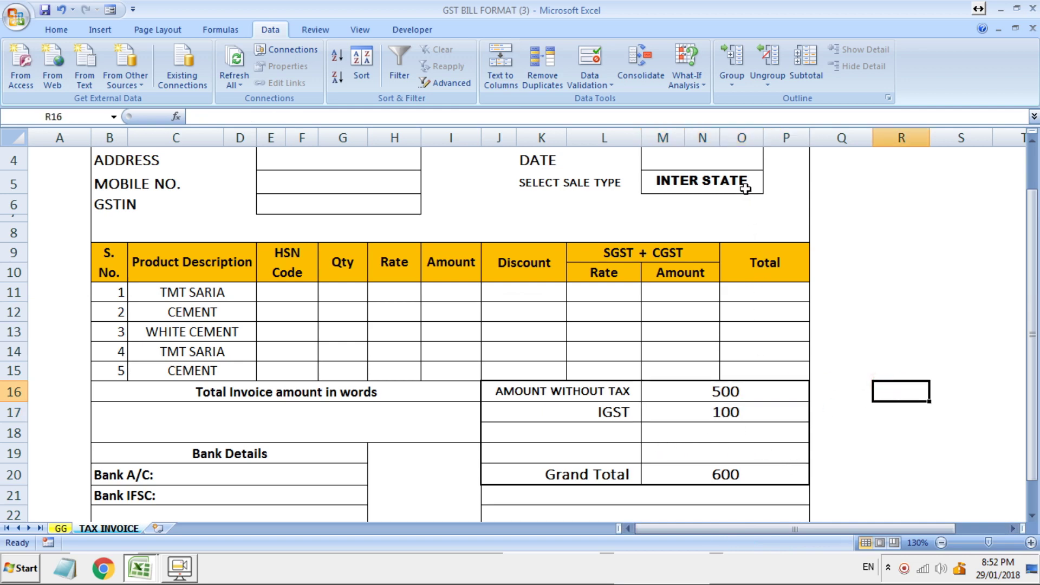
click(685, 432)
click(618, 432)
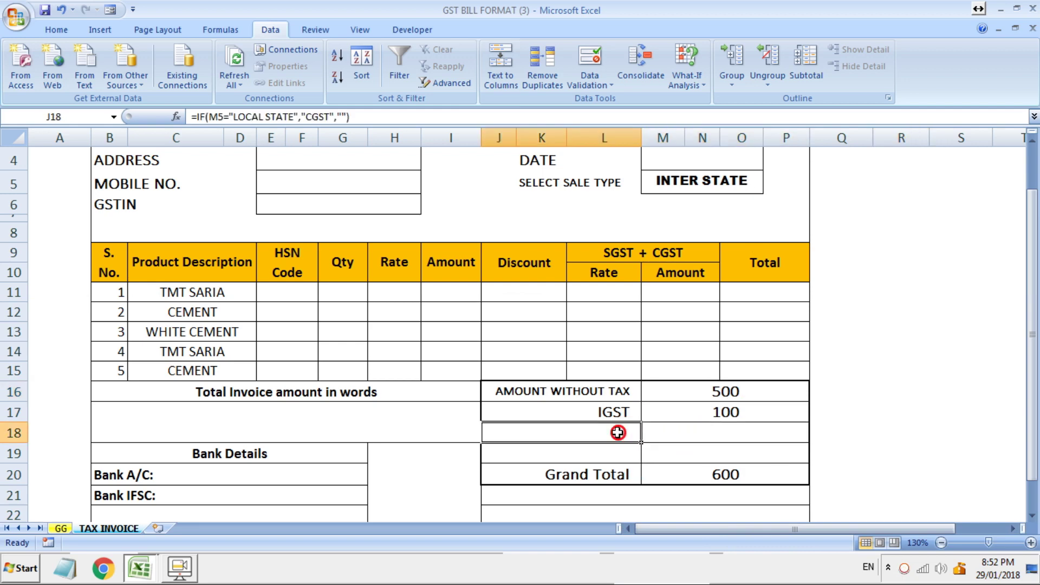
click(686, 431)
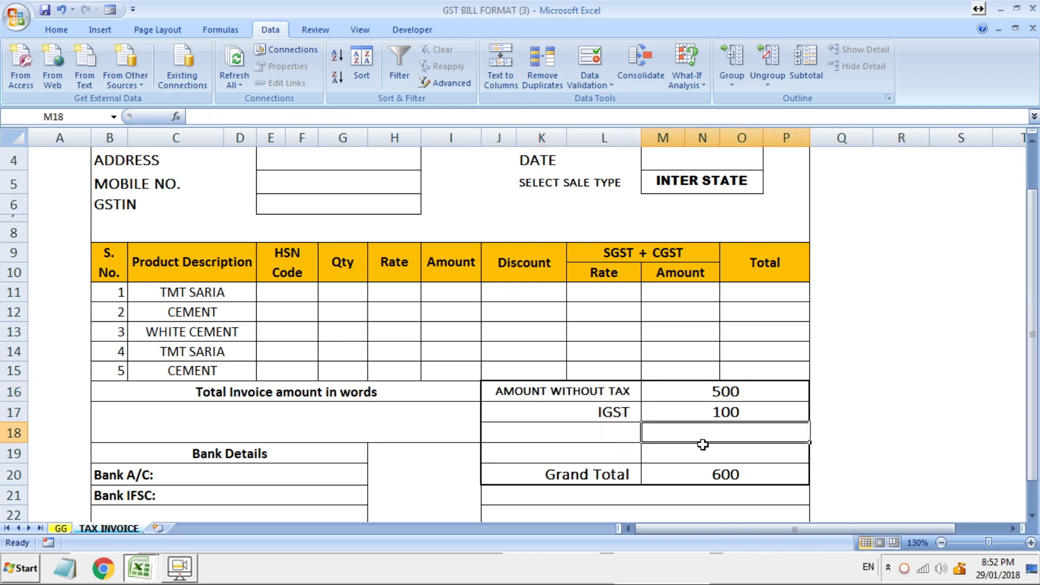